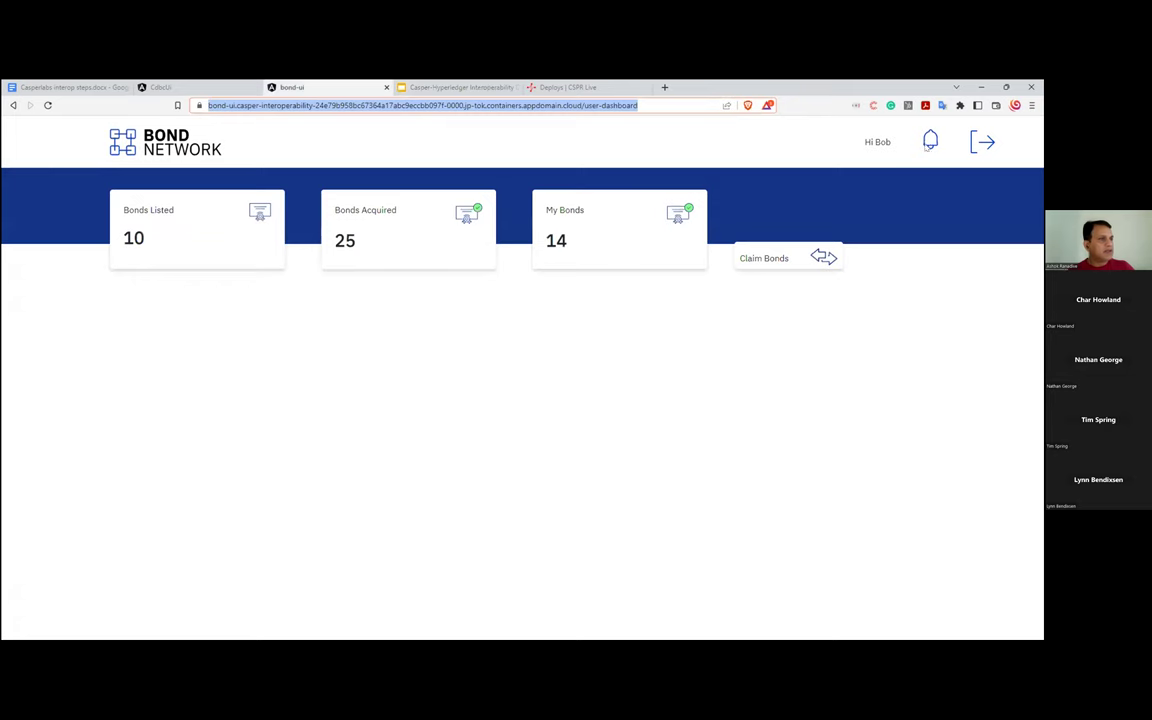
Step: Log out of the Bond Network and view the CBDC Network and Bond Network login pages
left_click(985, 142)
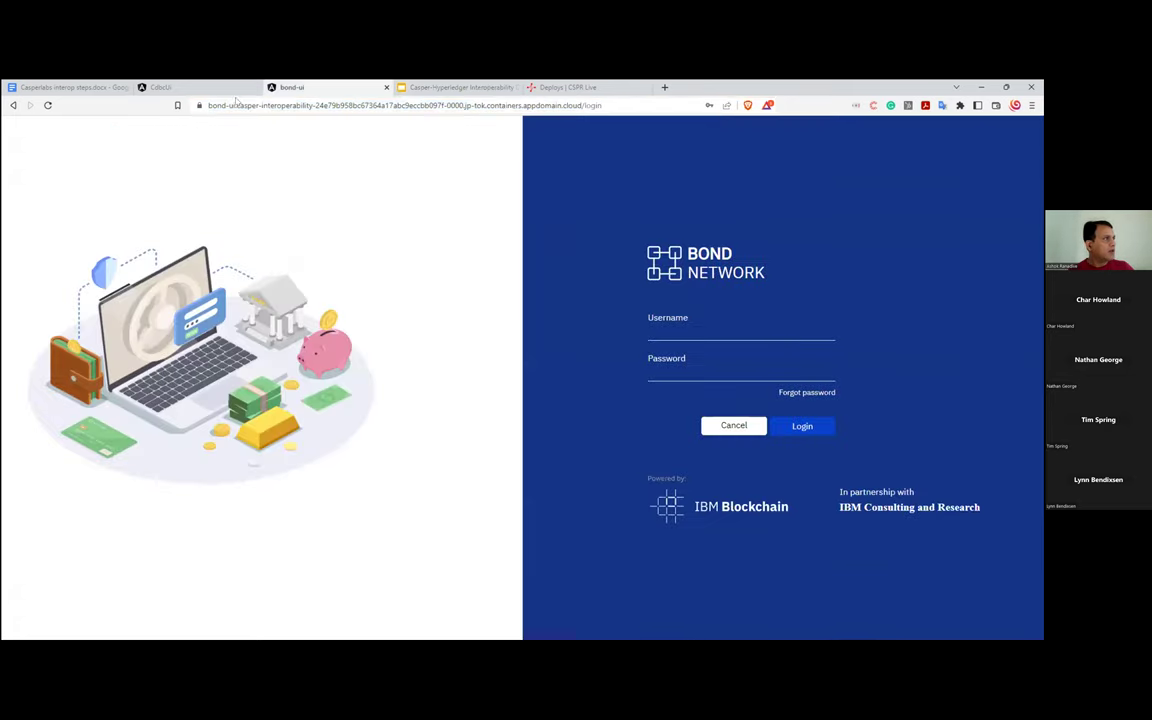
left_click(195, 92)
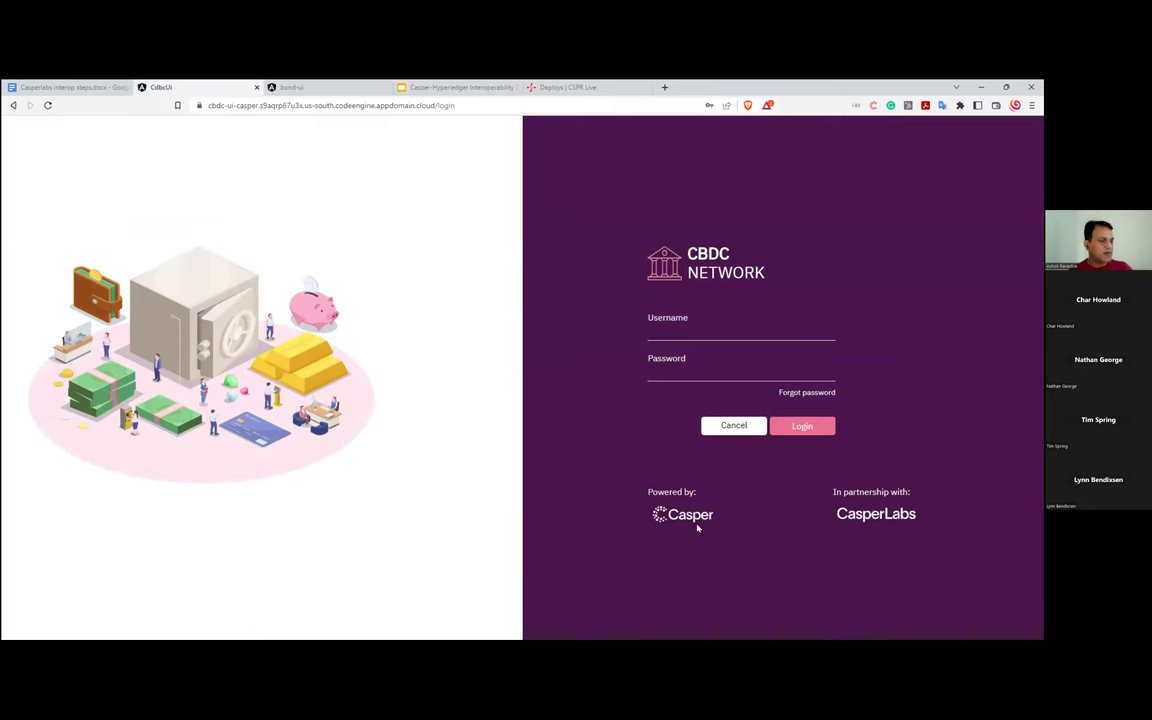
left_click(327, 87)
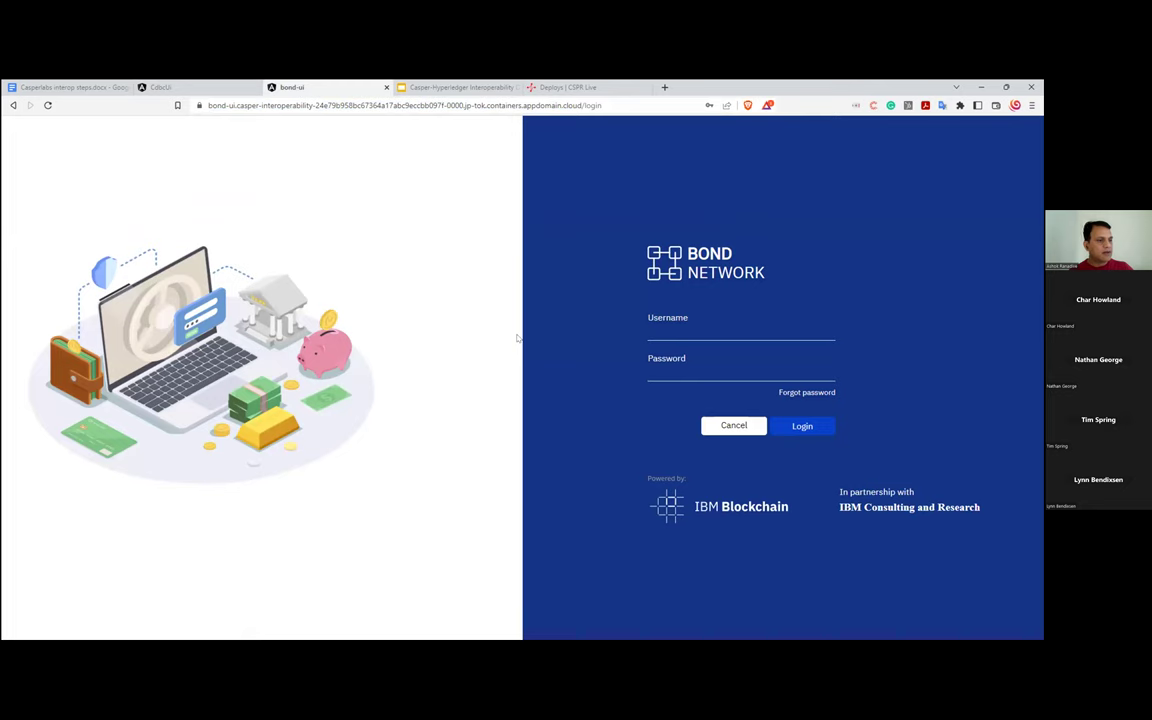
Step: Review the ledger exchange diagram, the seven-step workflow table and the login instructions in the Casperlabs interop steps document
left_click(70, 87)
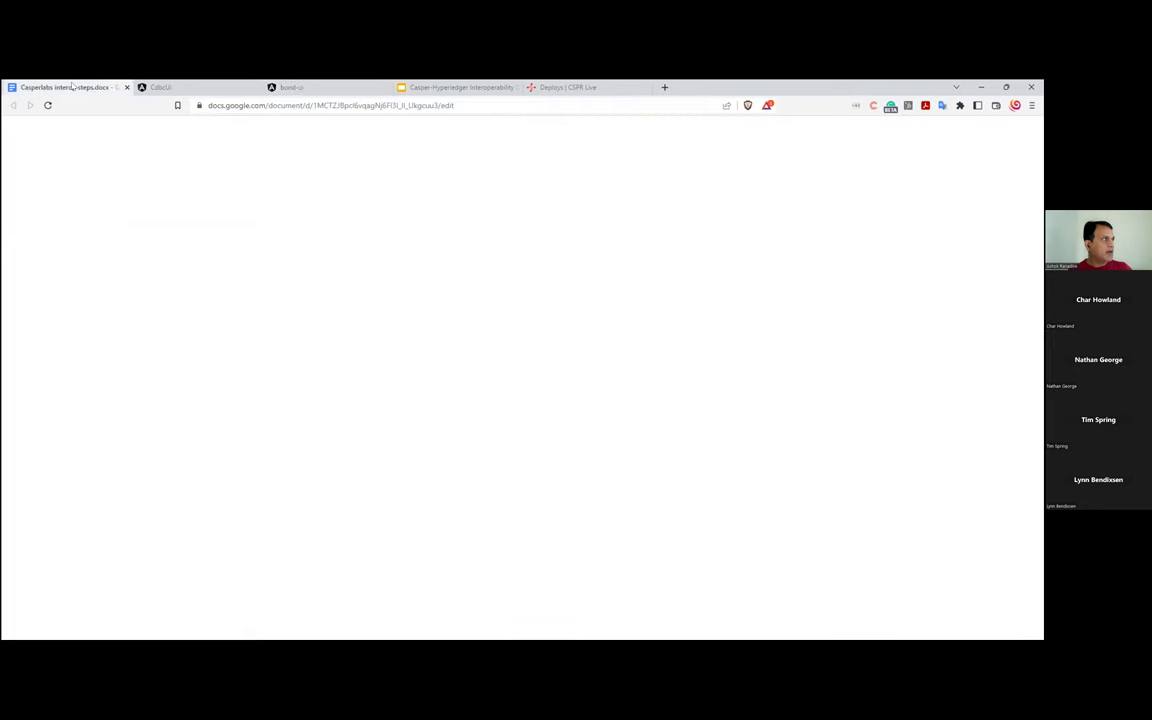
scroll(662, 373, "down", 5)
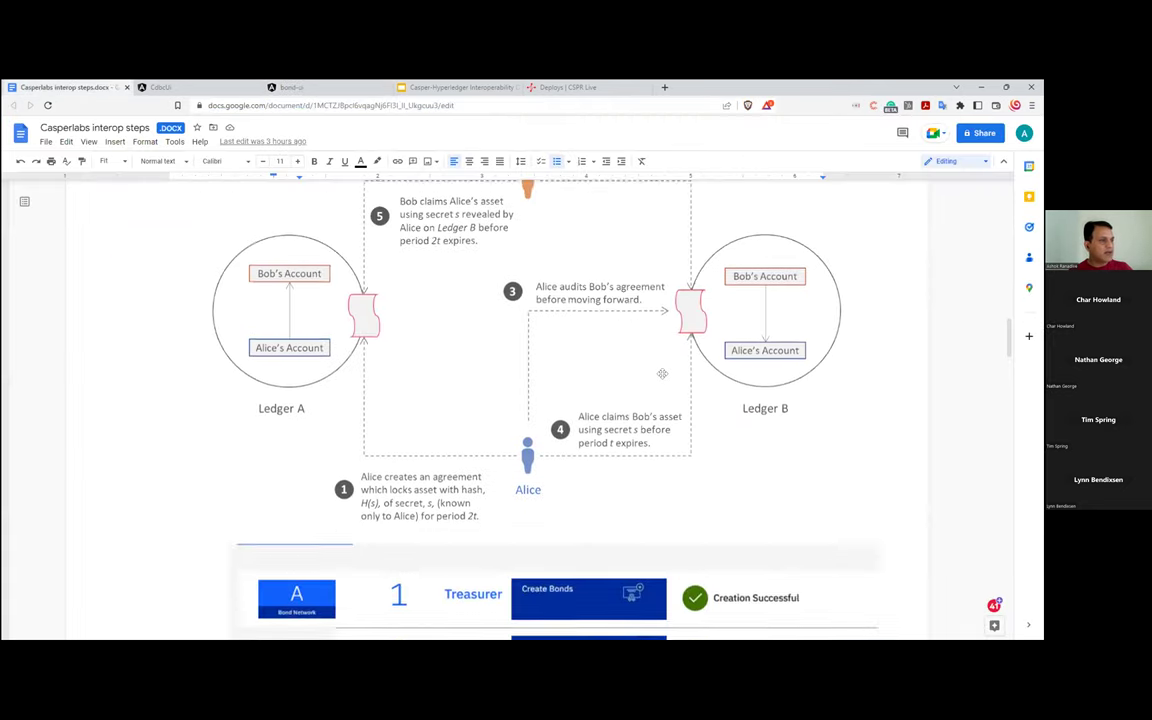
scroll(659, 365, "down", 10)
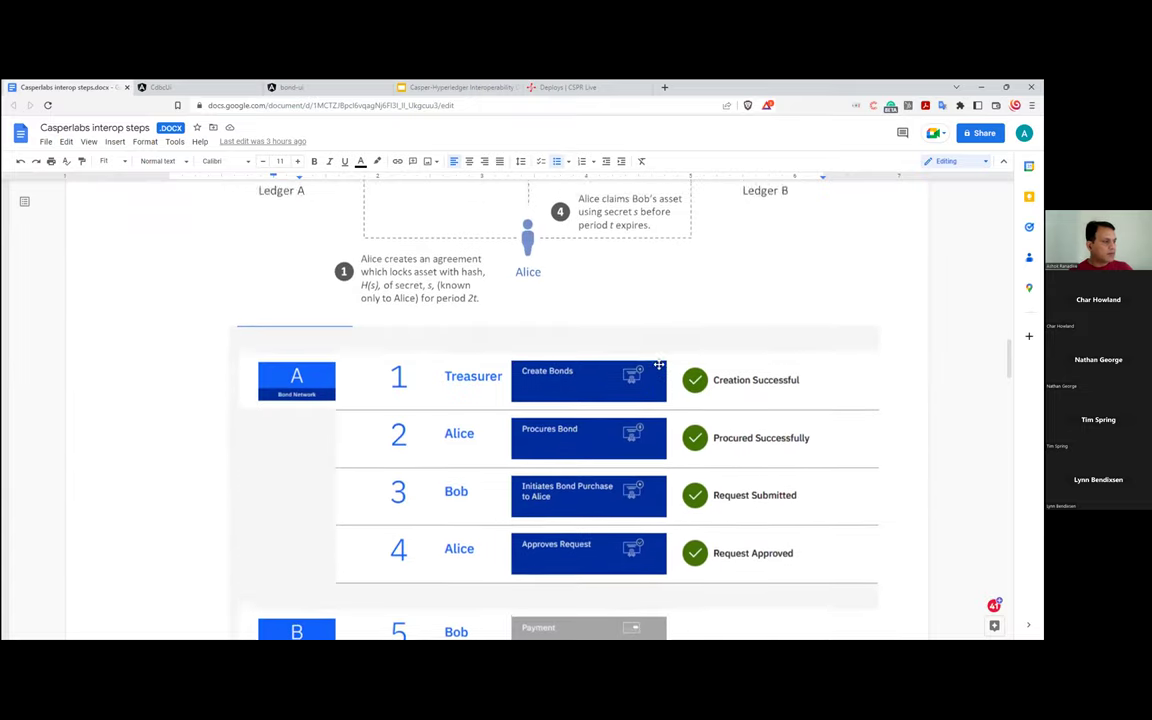
scroll(660, 358, "up", 5)
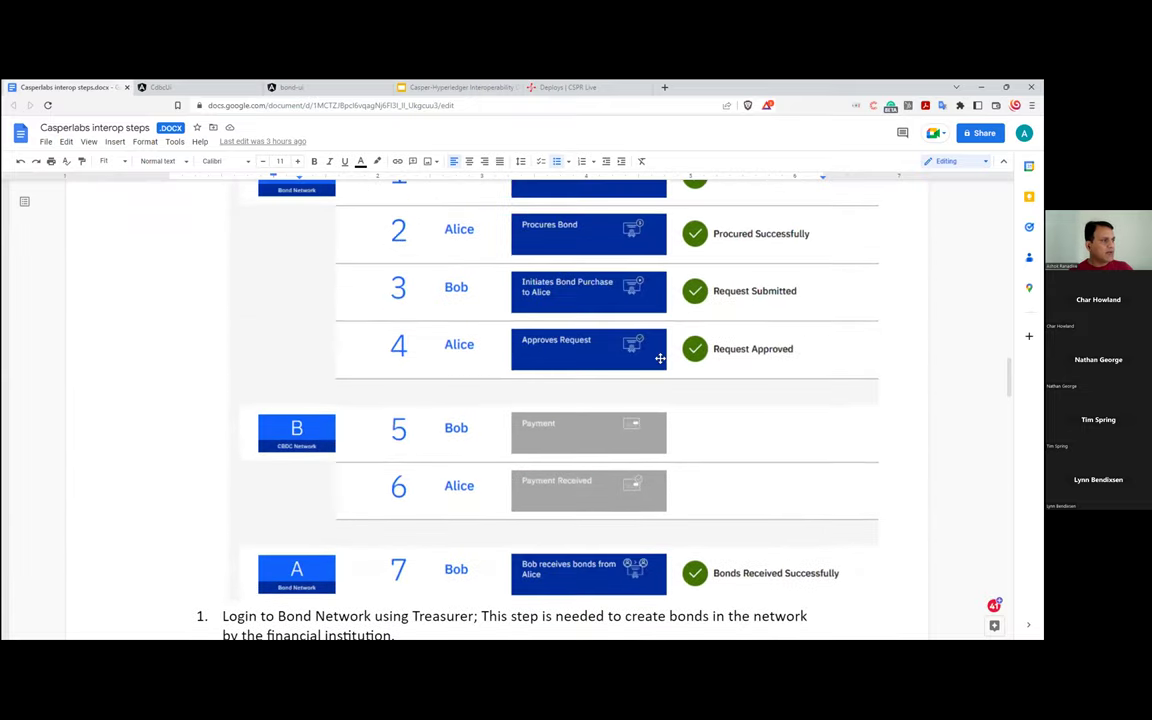
scroll(627, 339, "up", 2)
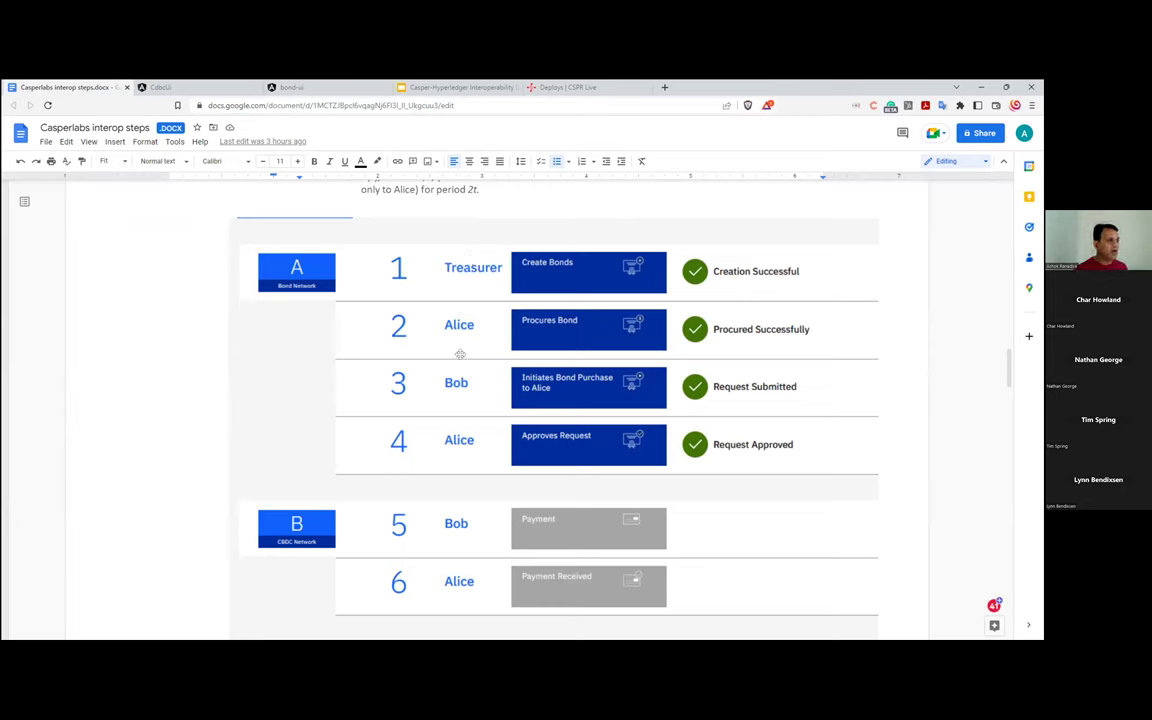
scroll(790, 357, "down", 1)
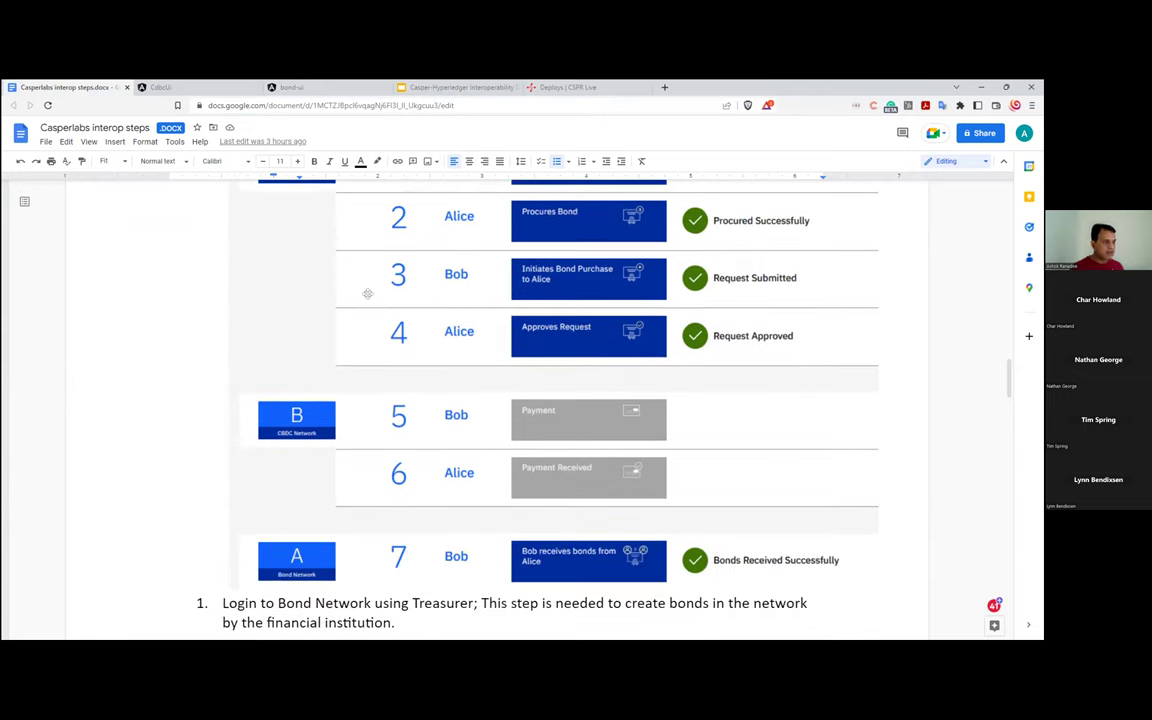
scroll(667, 251, "down", 1)
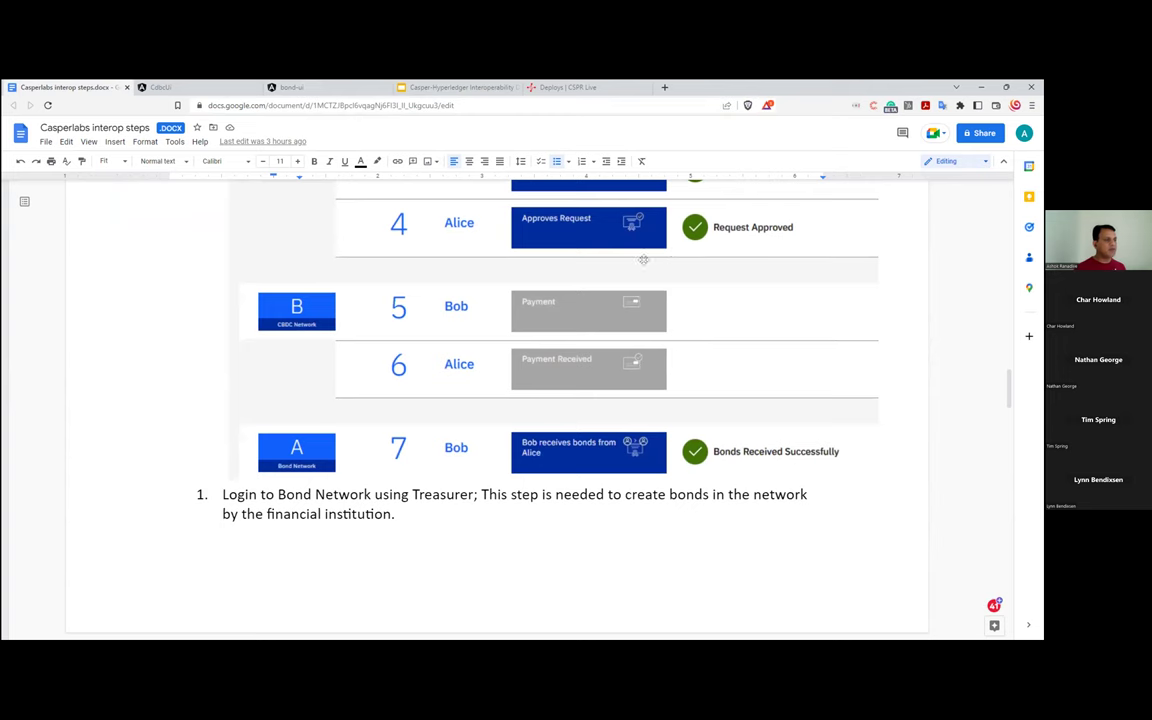
scroll(671, 275, "down", 4)
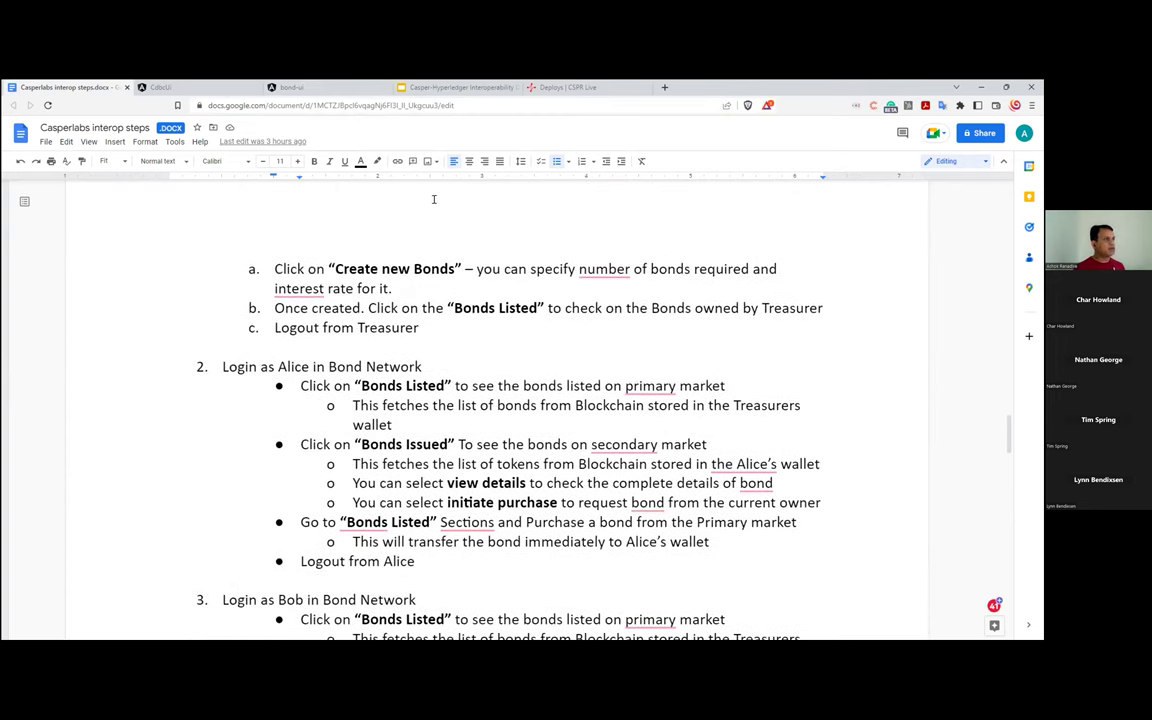
Step: Log in to the Bond Network as Treasurer, filling in the username and account password from the saved credentials
left_click(290, 87)
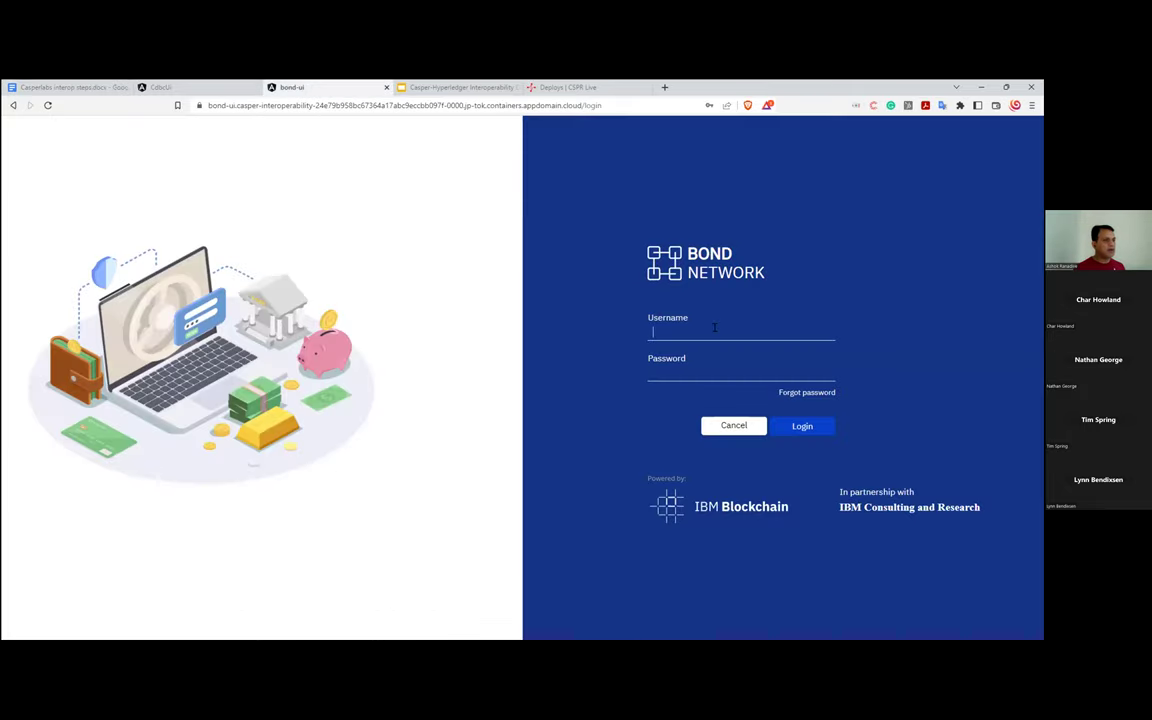
left_click(714, 327)
left_click(745, 420)
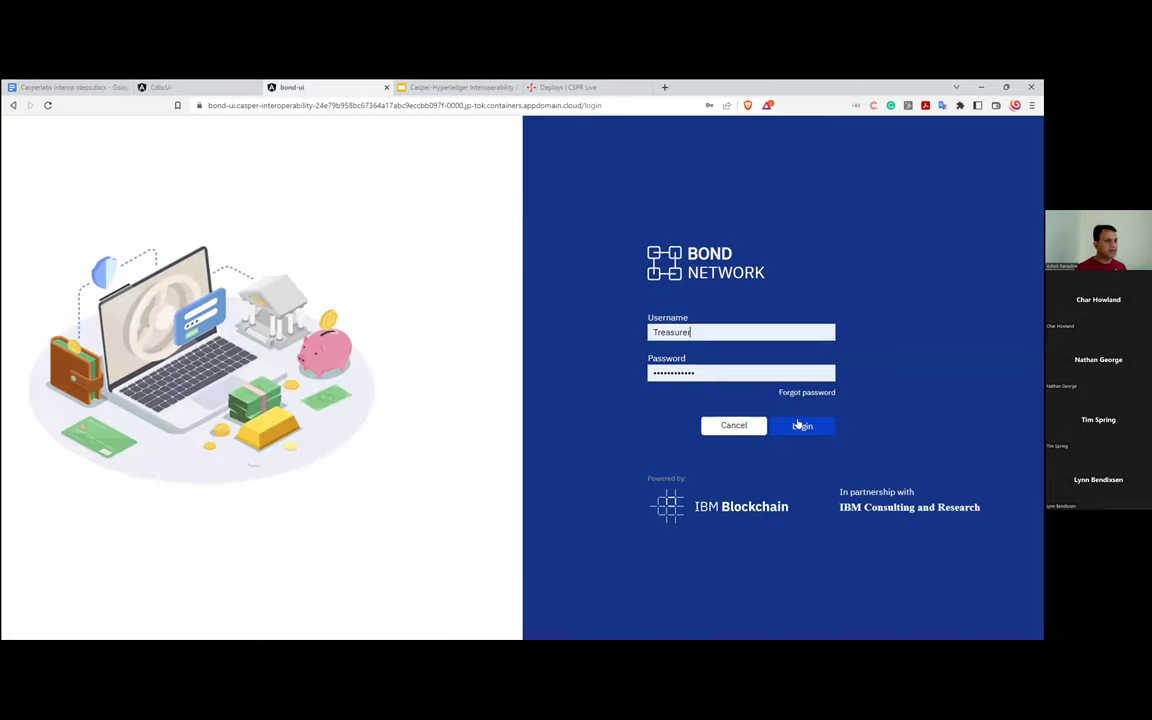
left_click(802, 426)
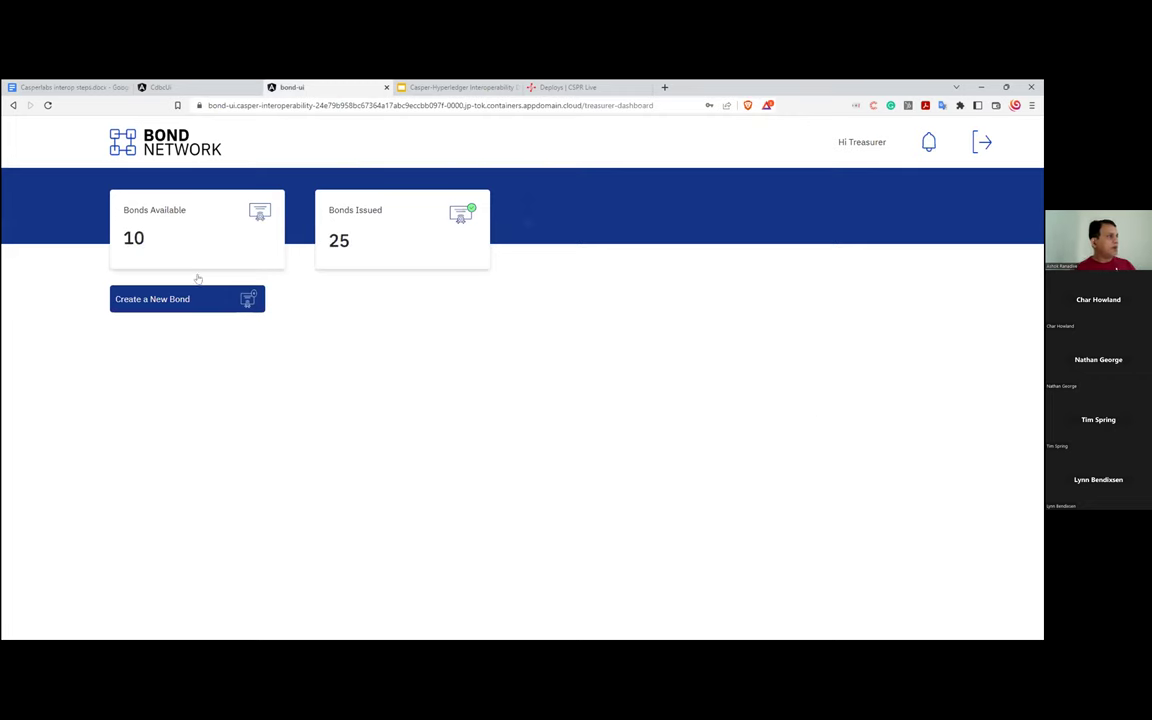
Step: Examine the Treasurer's Bonds Available and Bonds Issued lists, and return to the dashboard
left_click(188, 226)
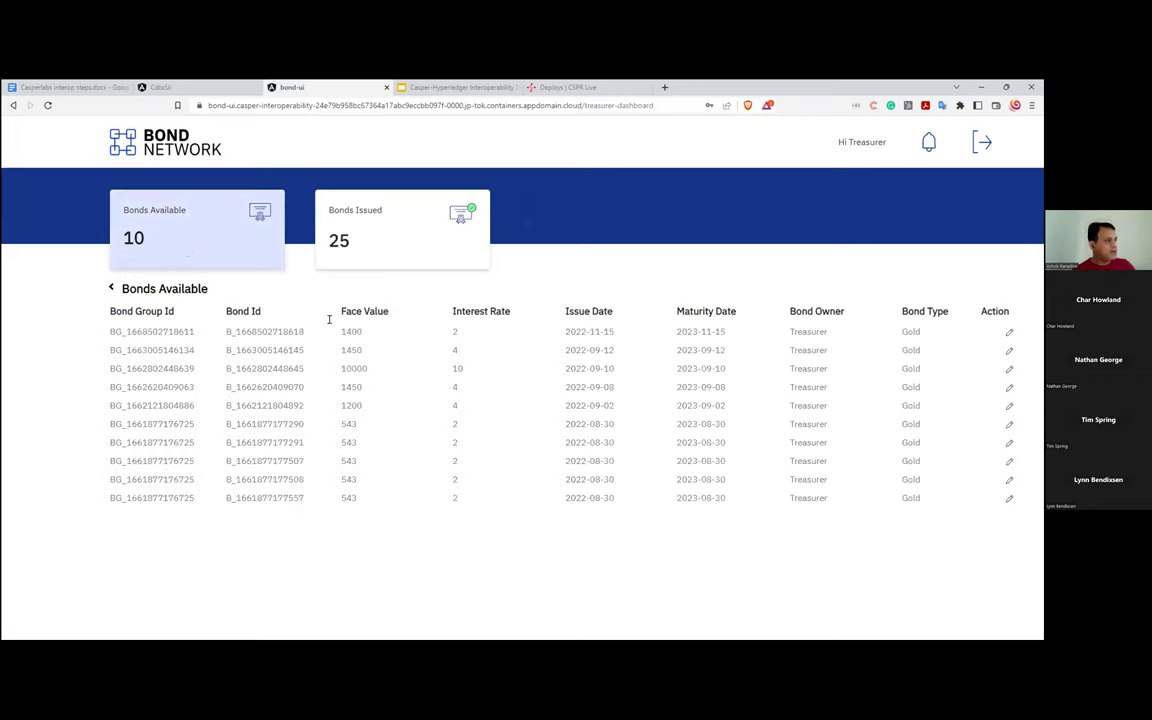
left_click(406, 240)
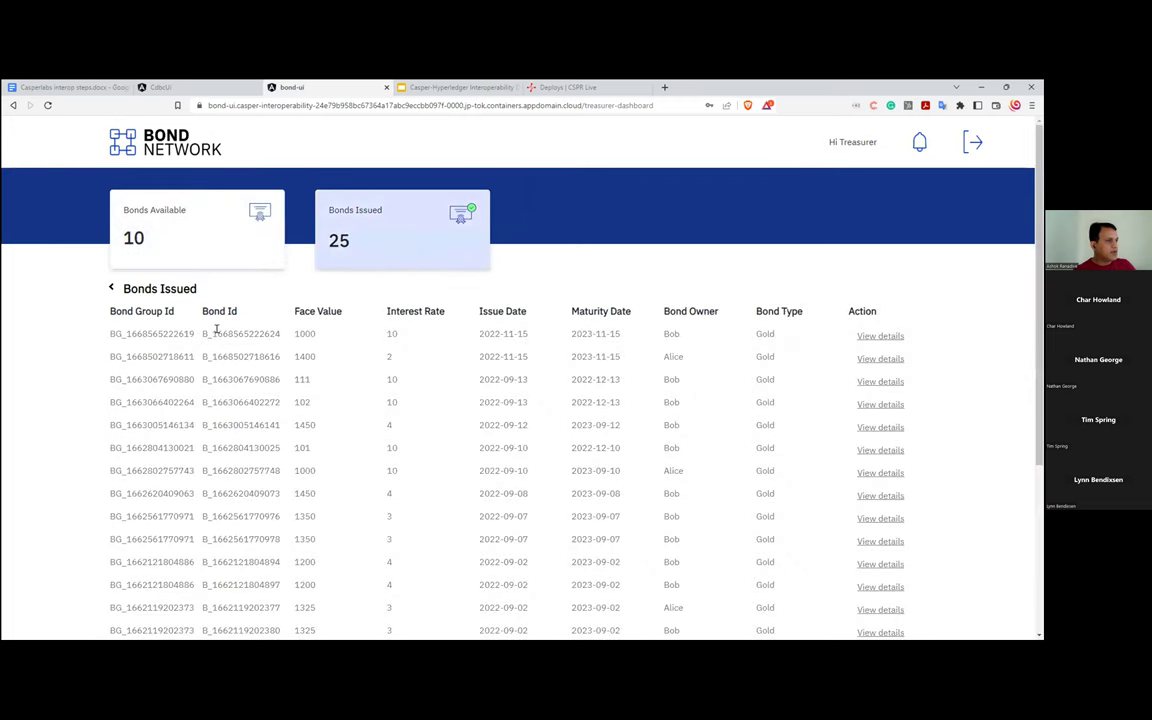
scroll(800, 425, "down", 3)
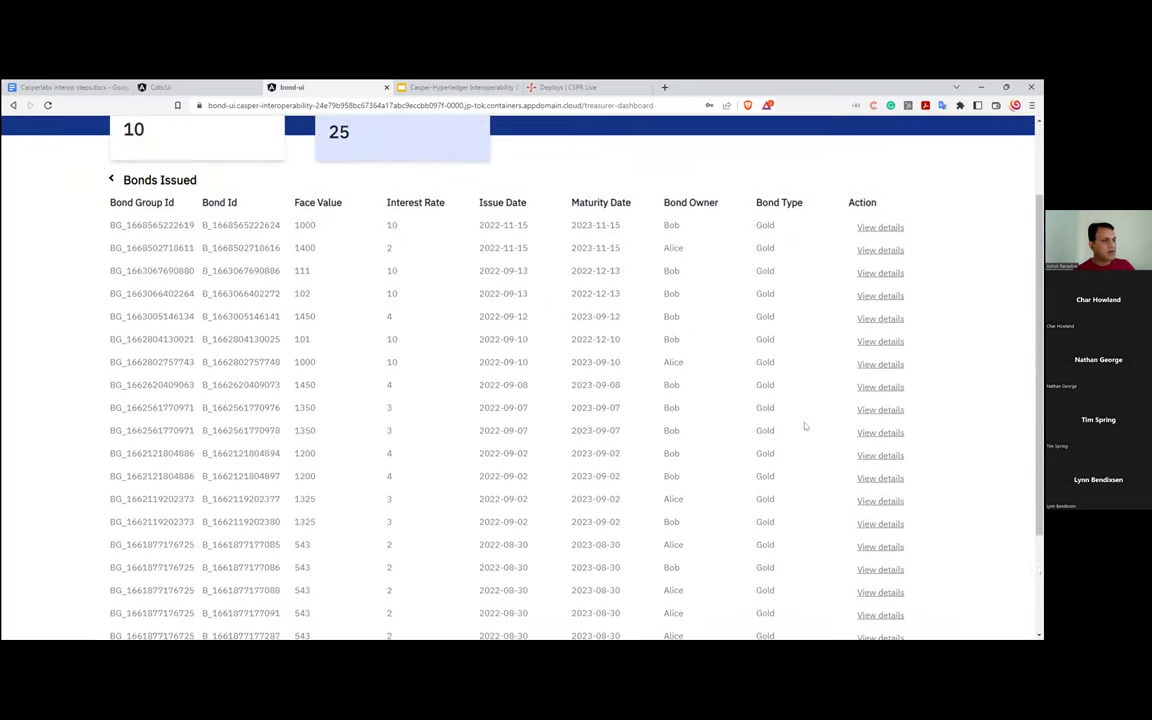
scroll(803, 424, "up", 3)
scroll(805, 427, "down", 2)
scroll(549, 363, "up", 2)
left_click(111, 289)
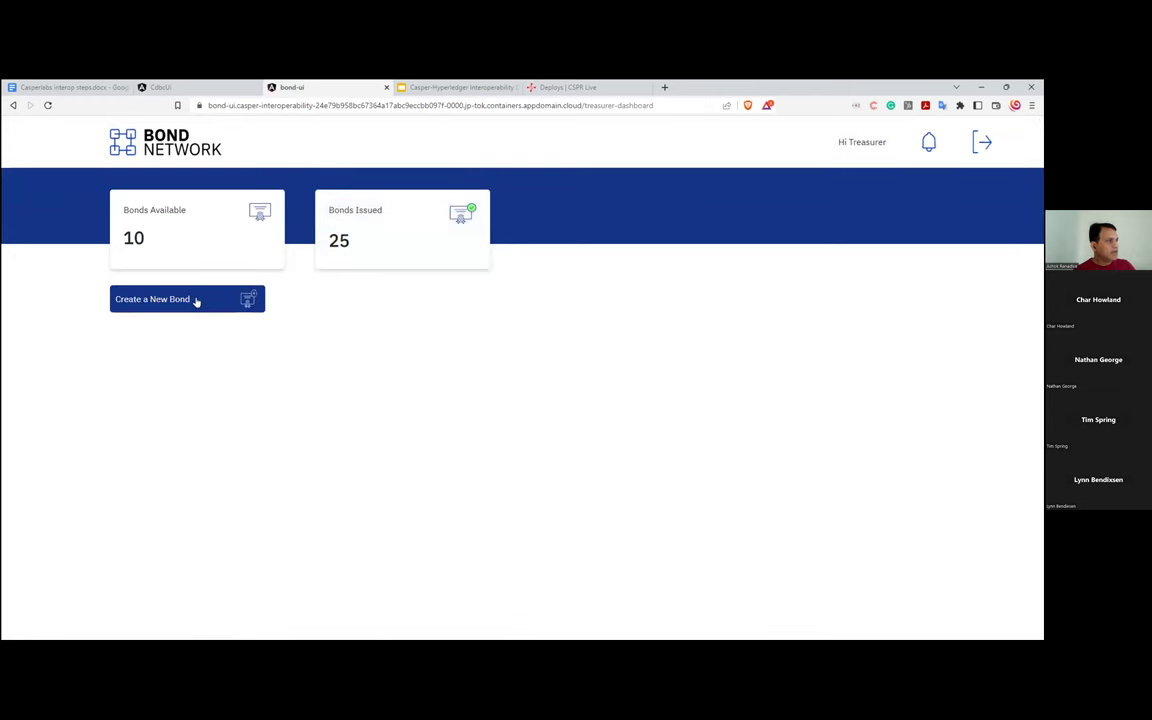
Step: Start a new bond with the number of bonds set to 1, face value 1000 and interest rate 10
left_click(196, 300)
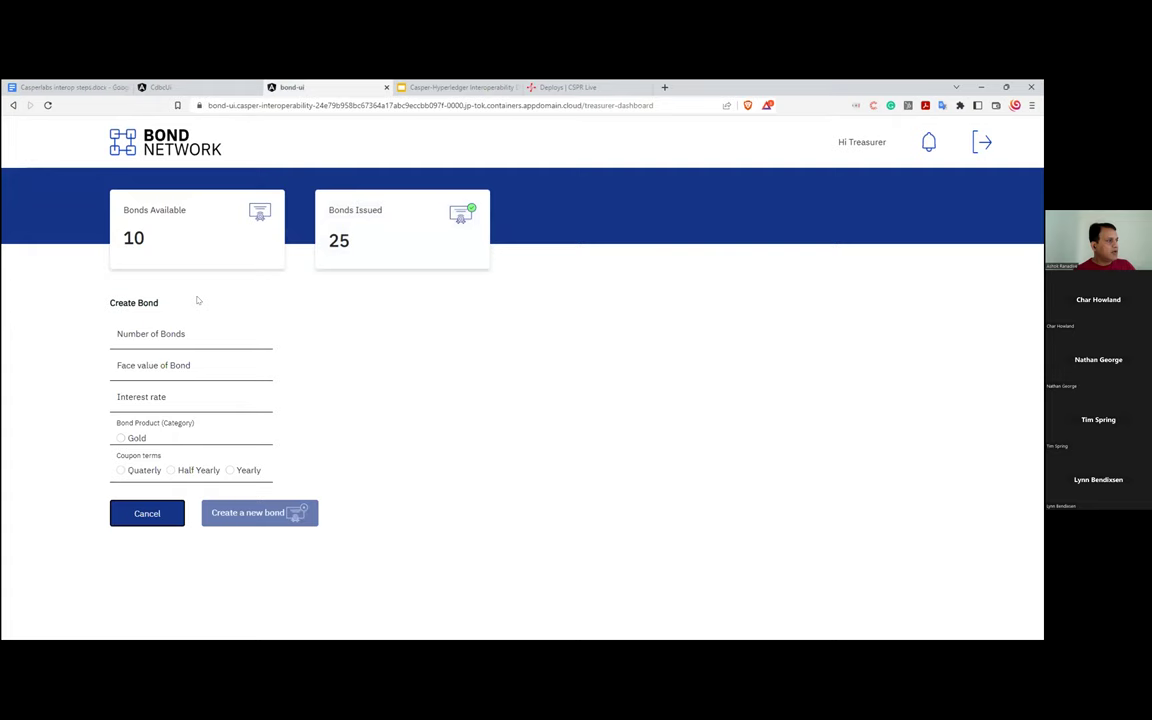
left_click(150, 333)
type("1")
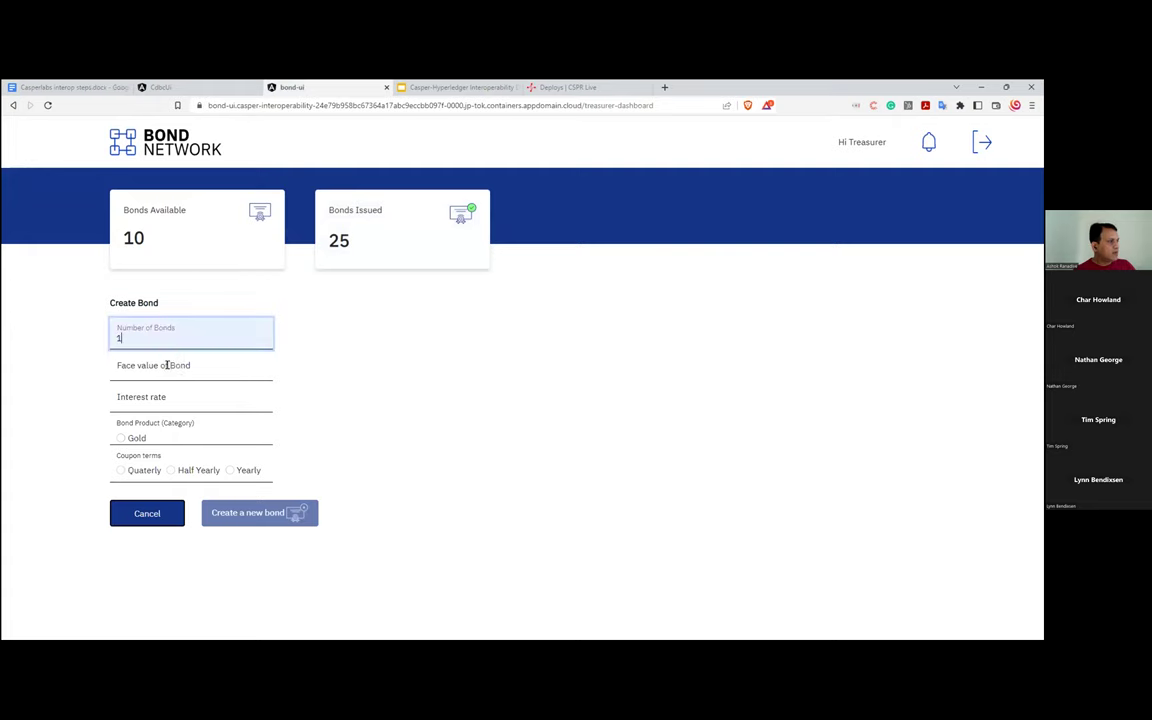
left_click(162, 365)
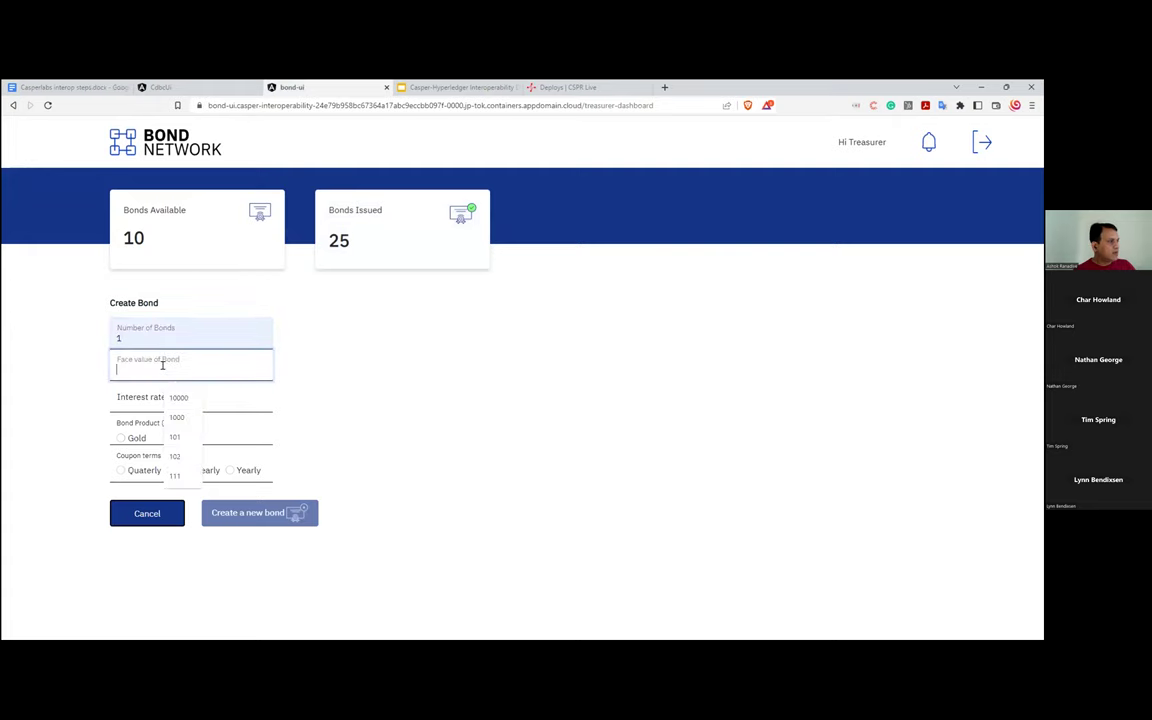
left_click(177, 418)
left_click(146, 398)
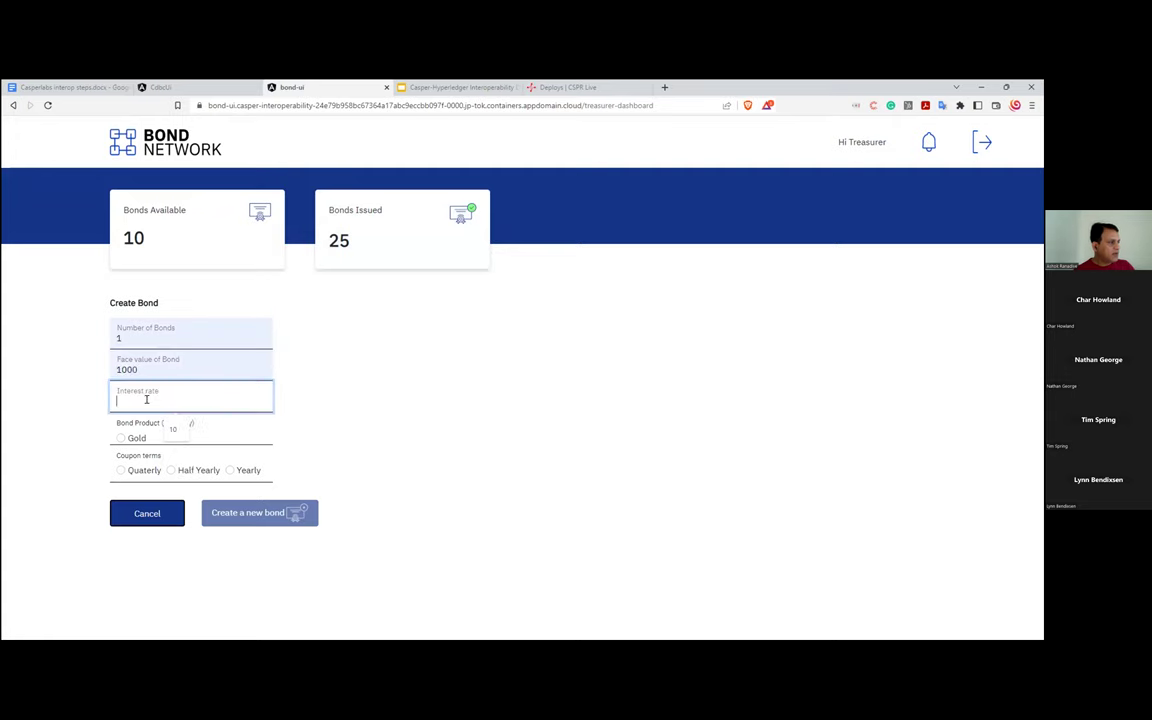
left_click(176, 432)
Step: Set the bond category to Gold and the coupon terms to Yearly, and create the bond
left_click(150, 439)
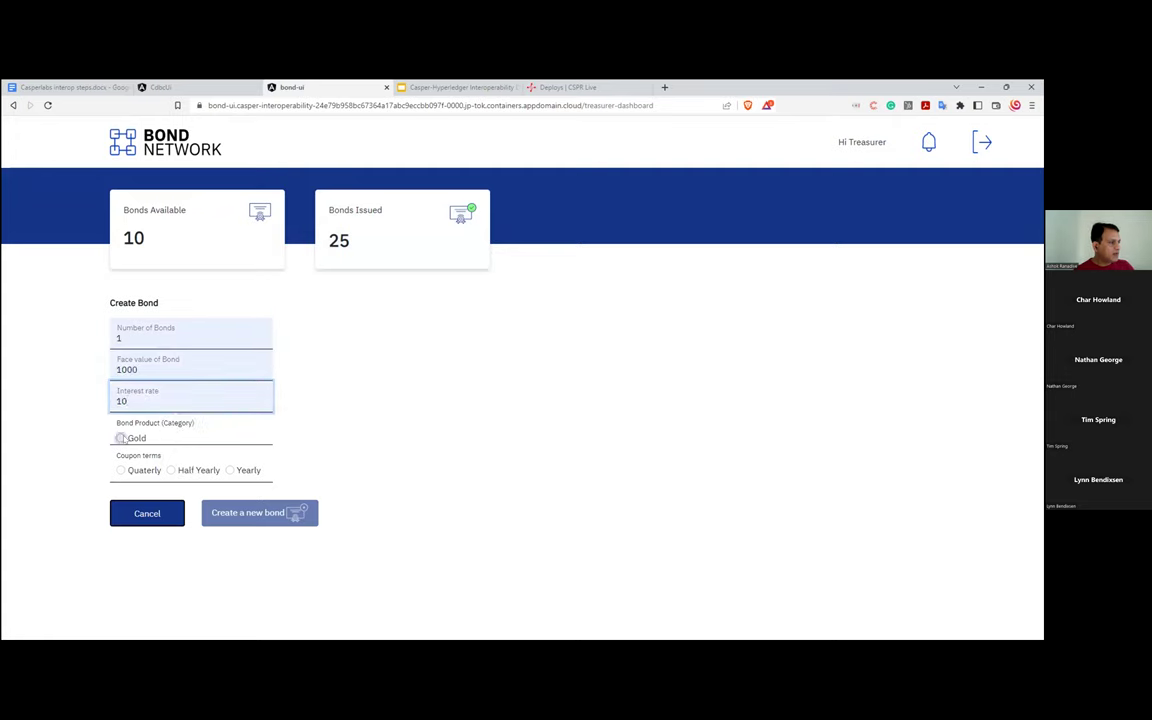
left_click(230, 470)
left_click(267, 517)
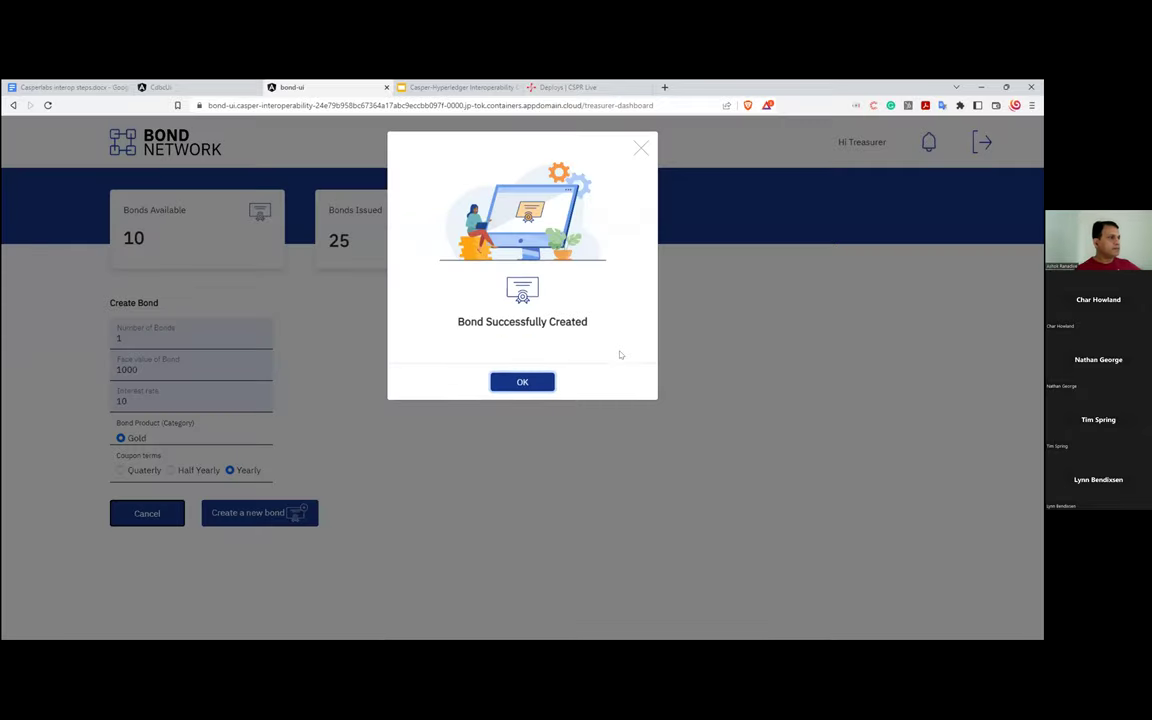
left_click(508, 381)
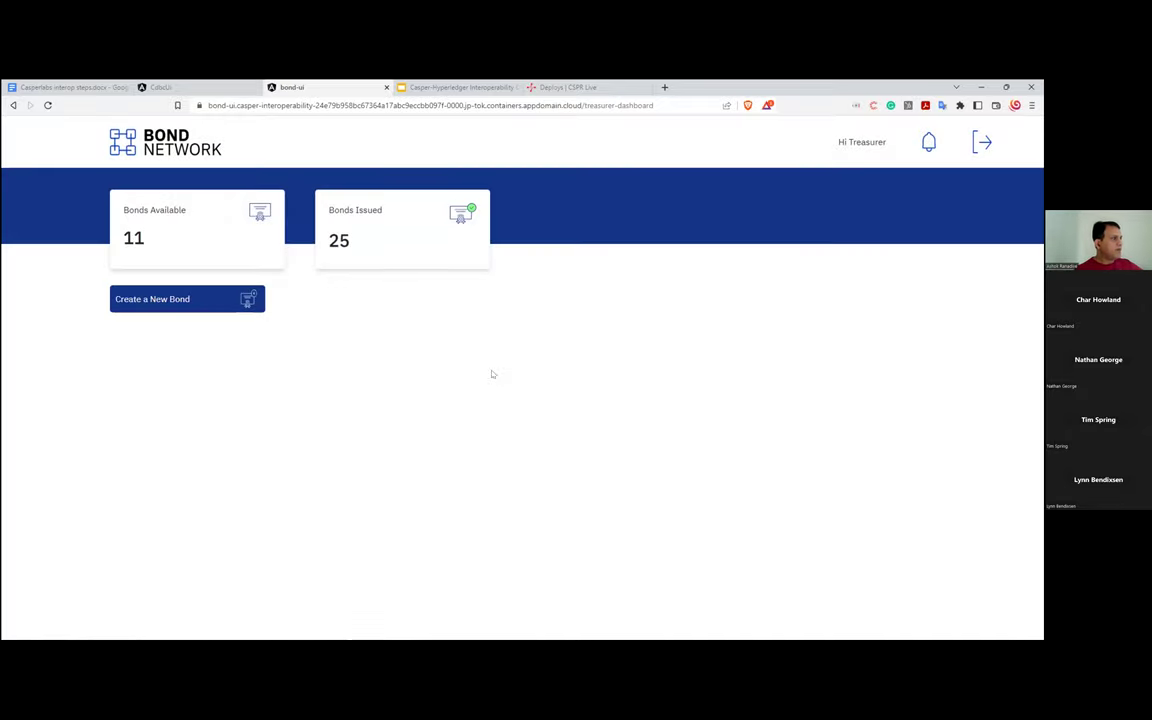
Step: Open the Bonds Available list and copy the group ID and bond ID of the newly created bond
left_click(173, 232)
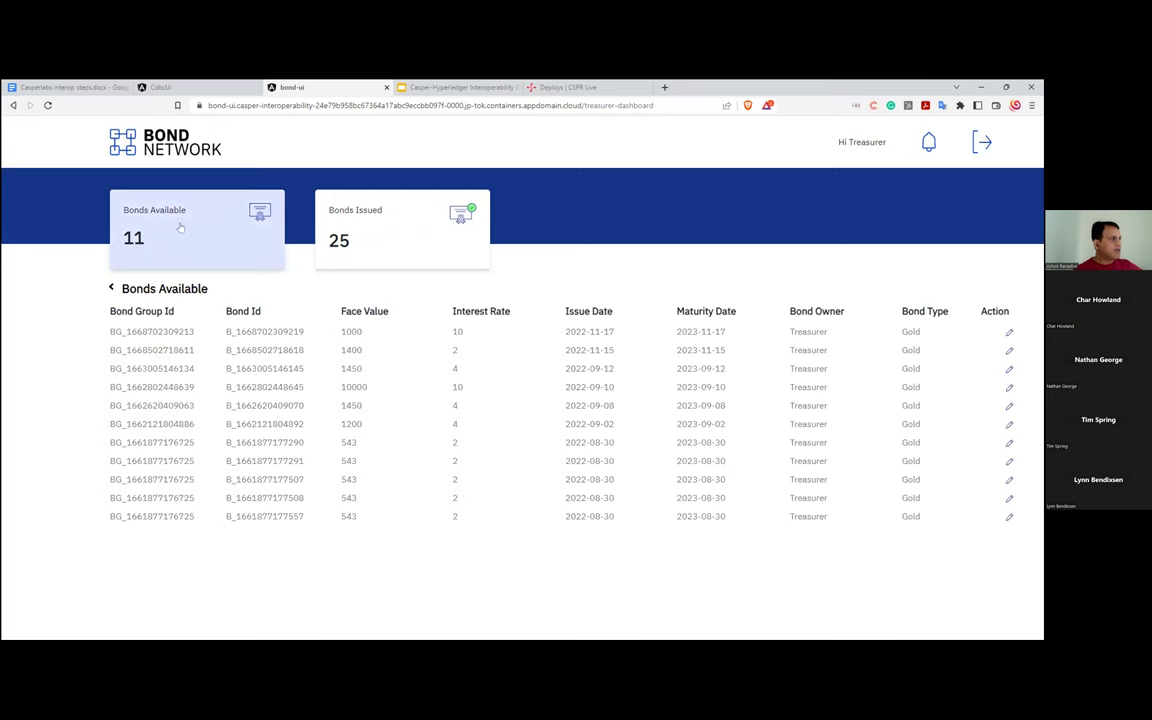
left_click_drag(105, 323, 831, 348)
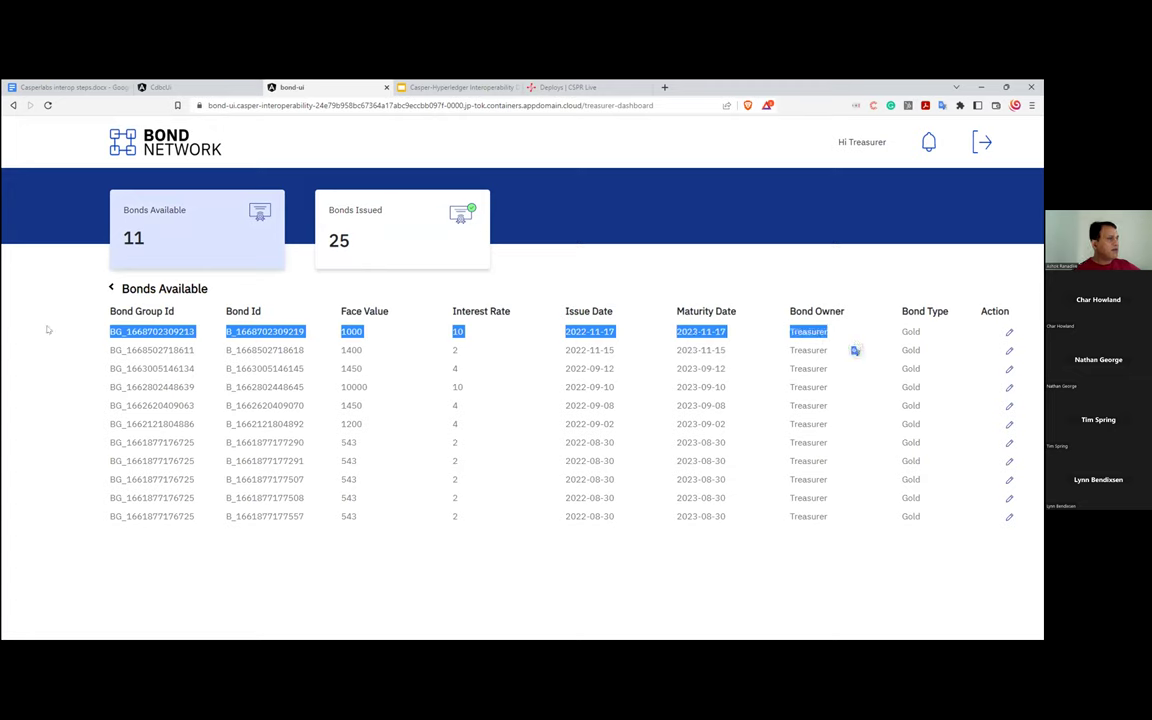
left_click(121, 331)
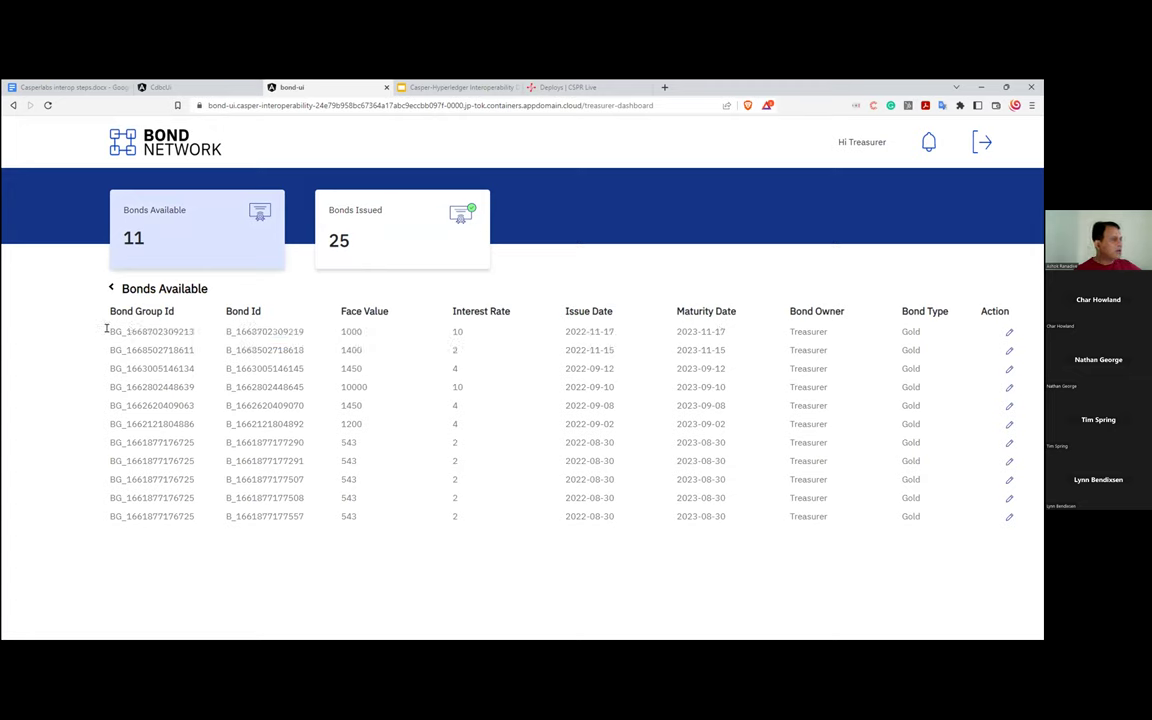
double_click(106, 330)
left_click_drag(128, 330, 259, 331)
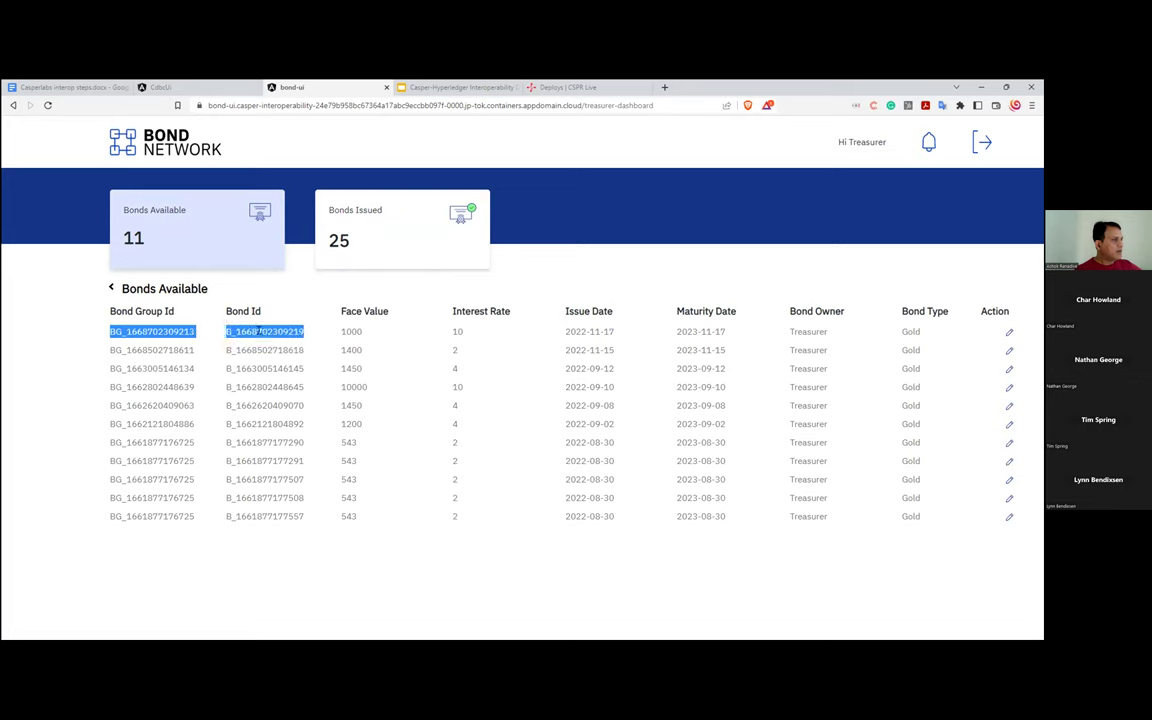
left_click(115, 330)
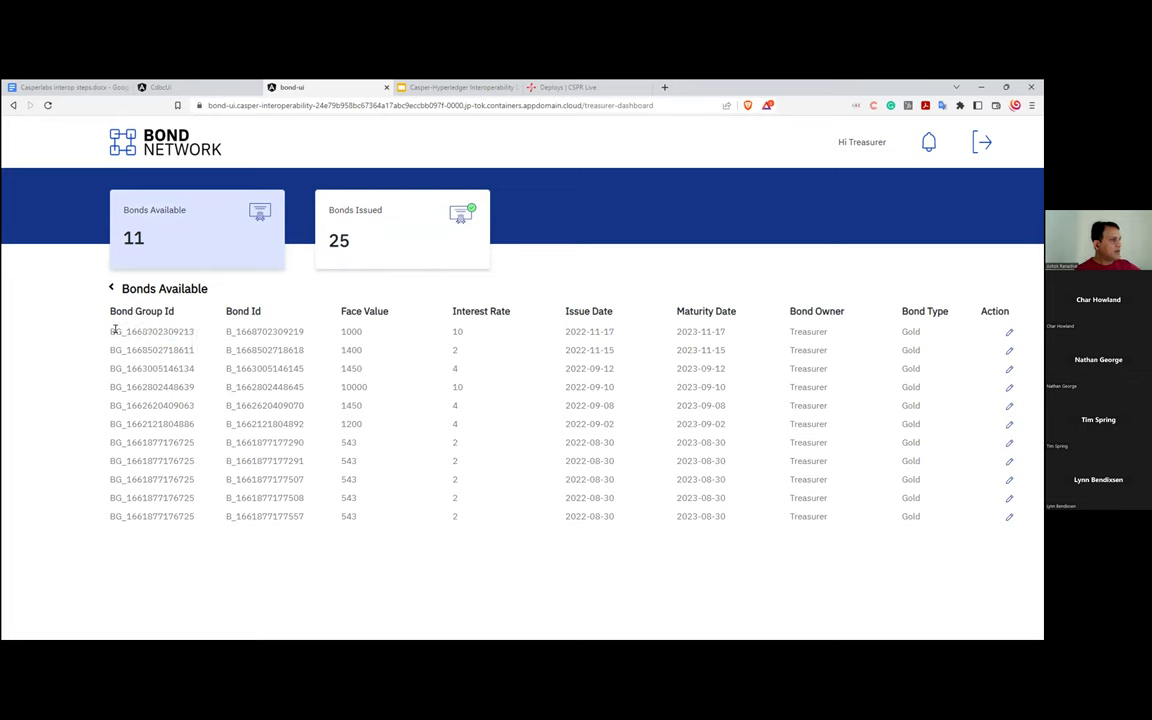
left_click_drag(106, 330, 257, 329)
key("ctrl+c")
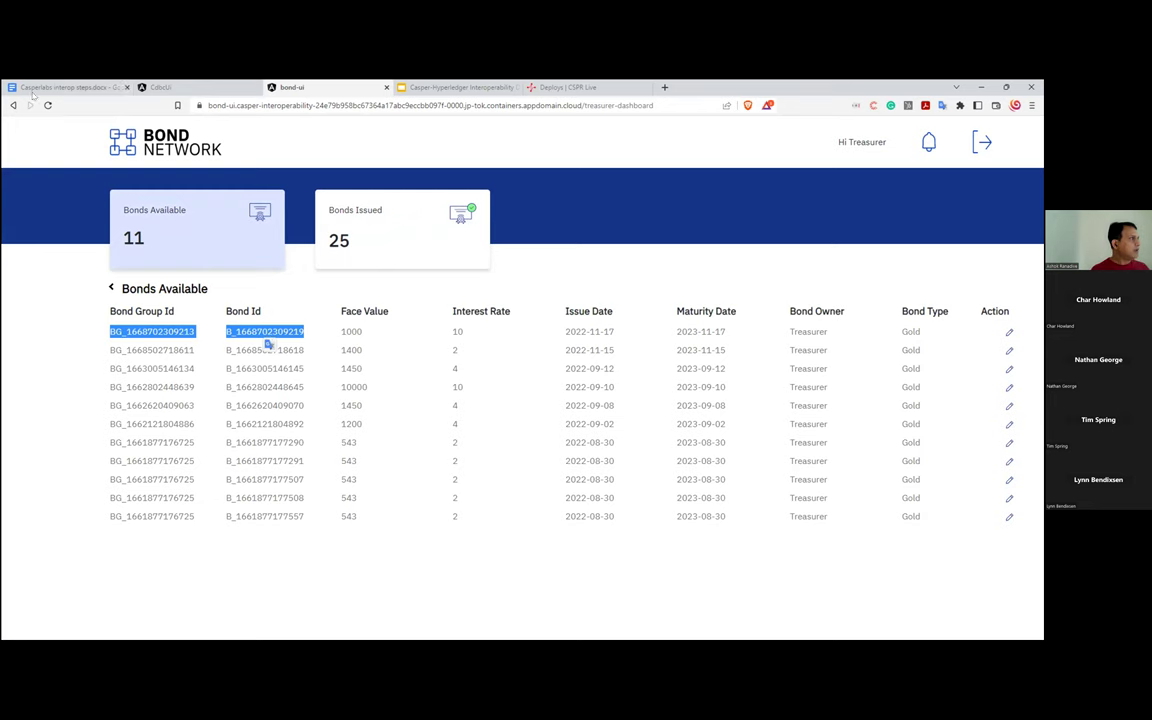
Step: Paste the copied bond IDs in non-italic text on the blank area at the end of the Casperlabs interop steps document
left_click(75, 89)
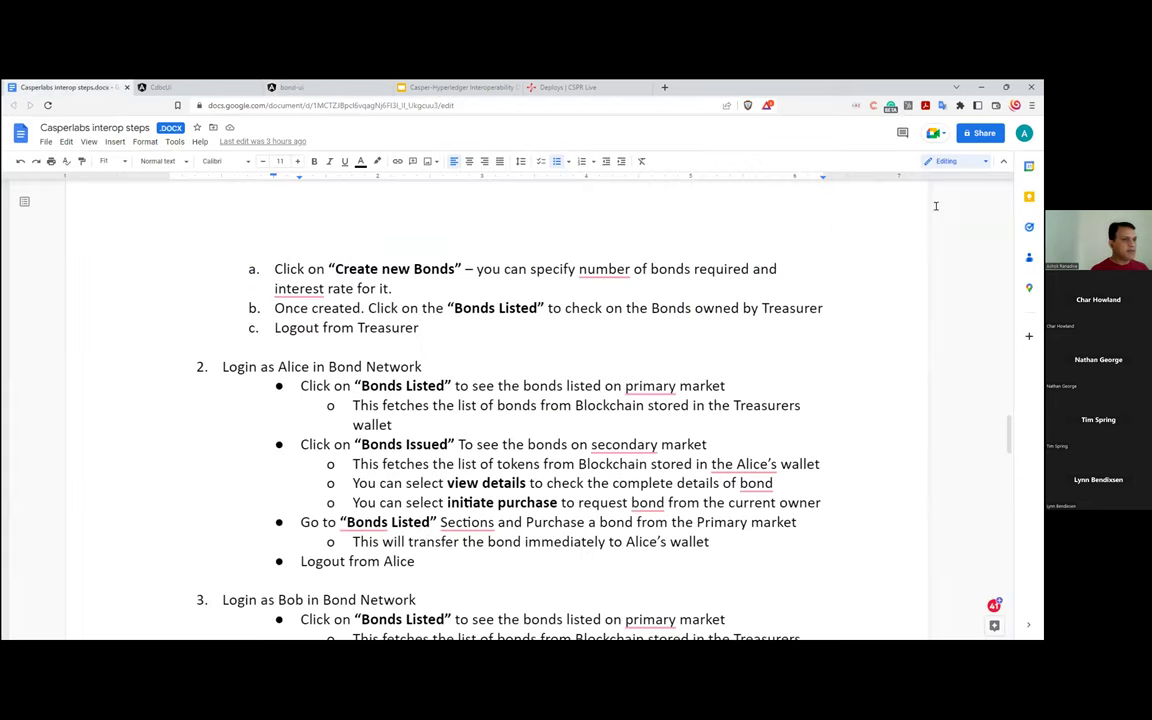
left_click_drag(1007, 425, 679, 494)
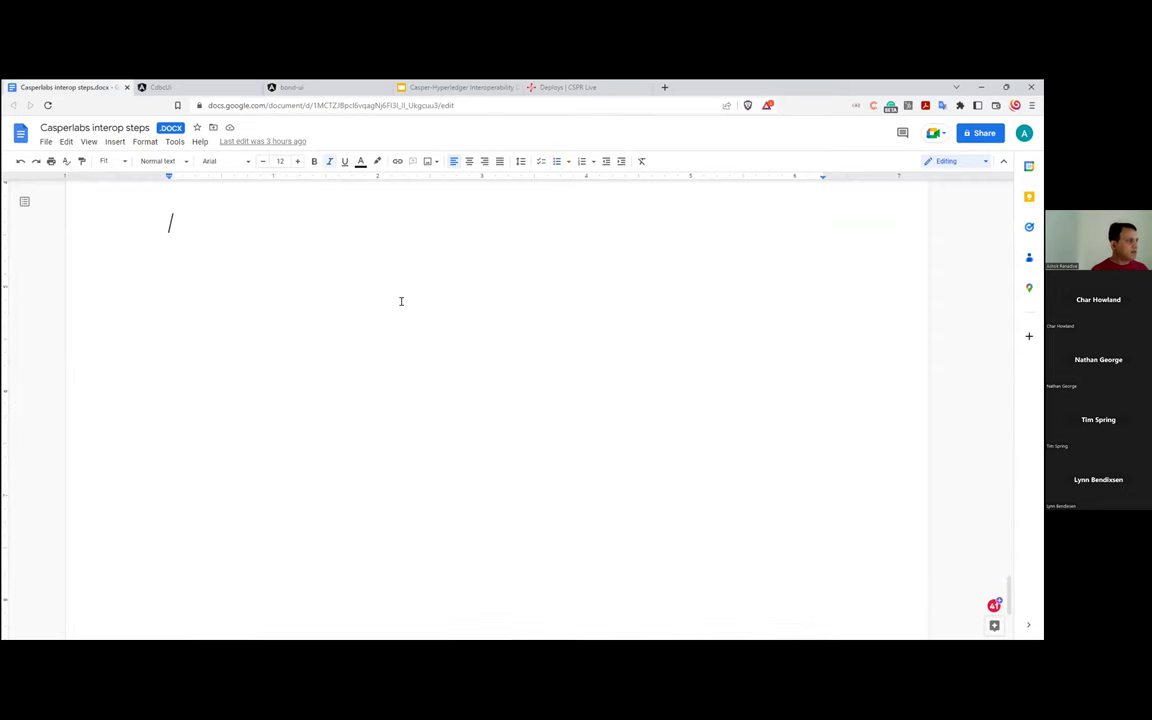
left_click(329, 161)
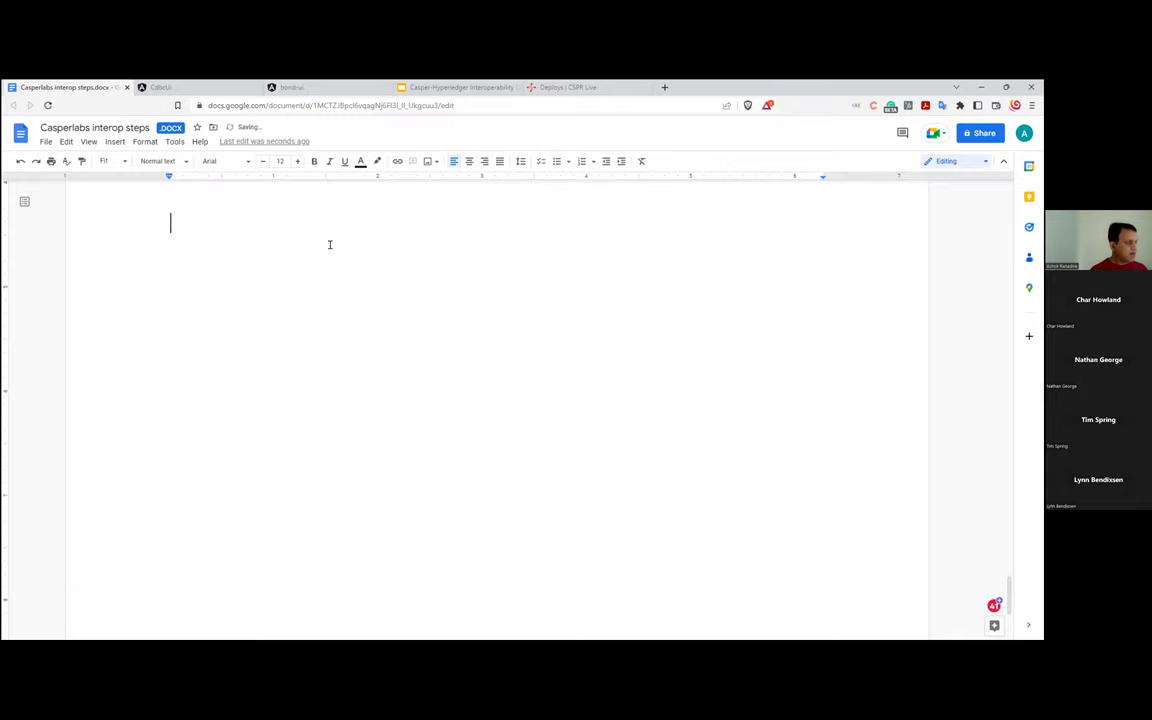
key("ctrl+v")
scroll(392, 300, "up", 3)
scroll(416, 280, "up", 10)
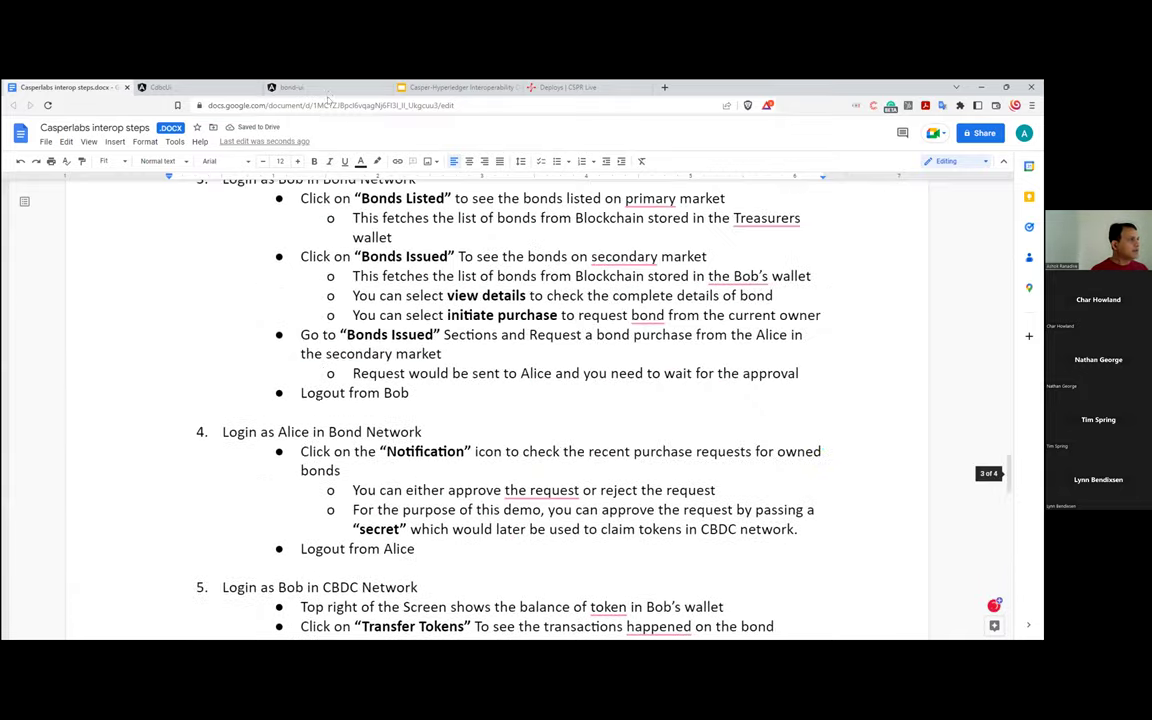
Step: Switch to the Bond Network, sign out the Treasurer, and log in with the first investor's saved username and password
left_click(300, 87)
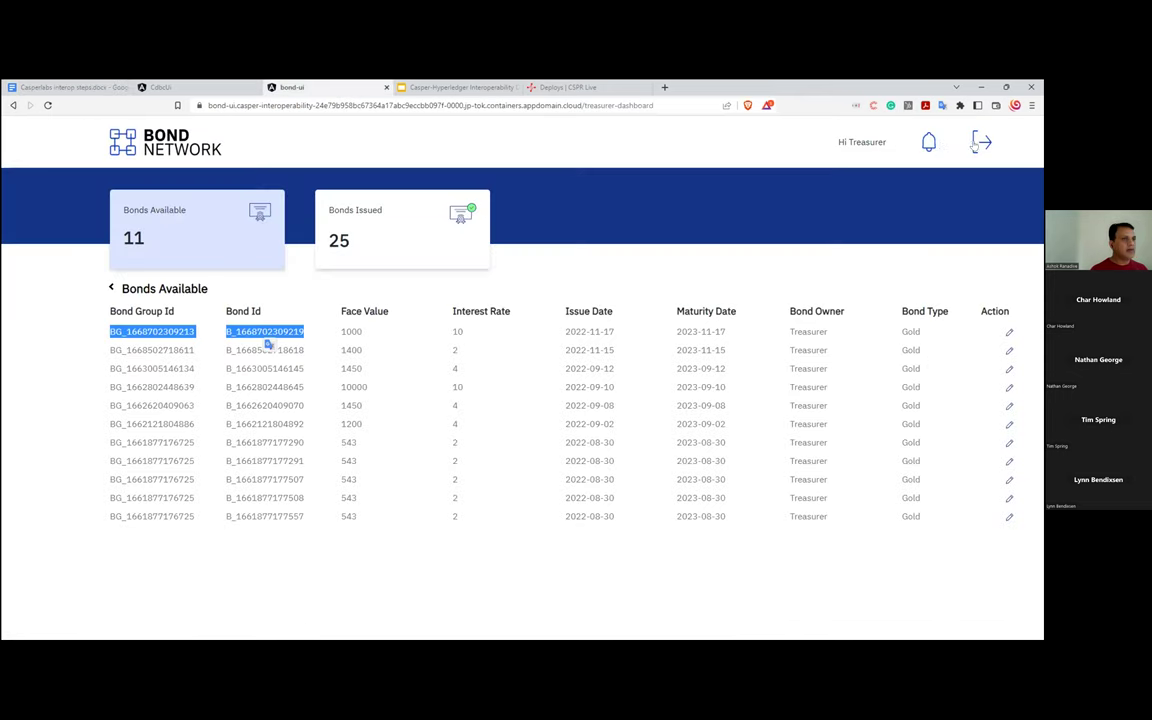
left_click(978, 143)
left_click(676, 331)
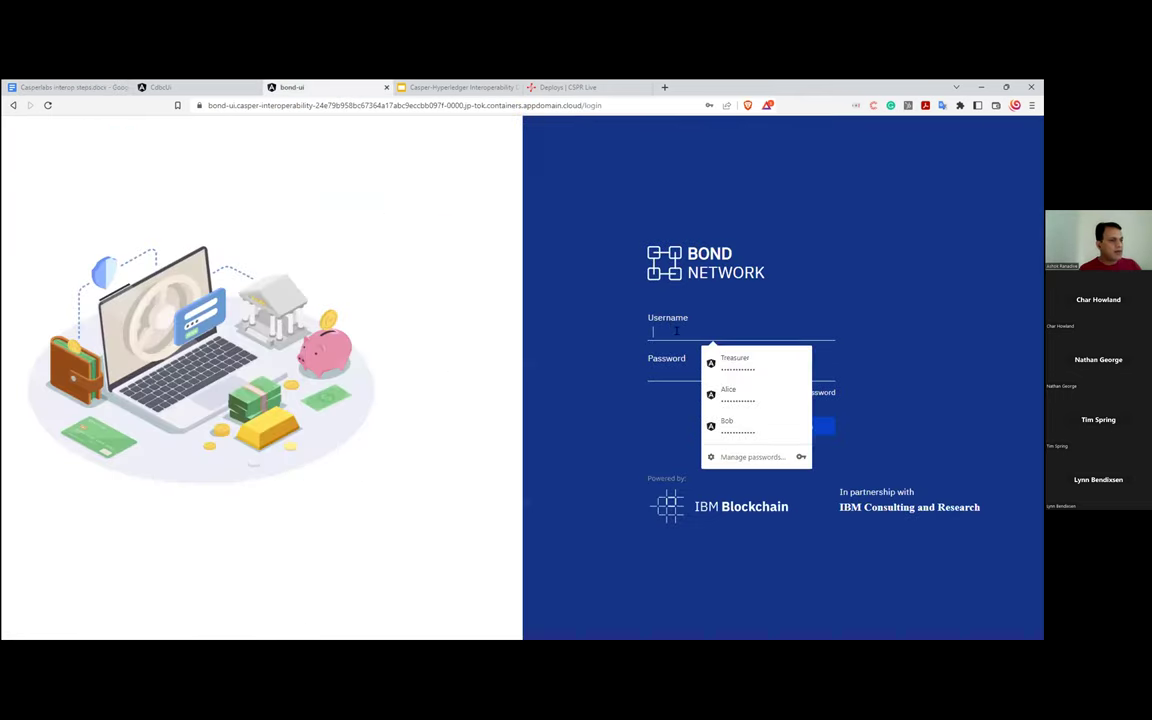
left_click(740, 394)
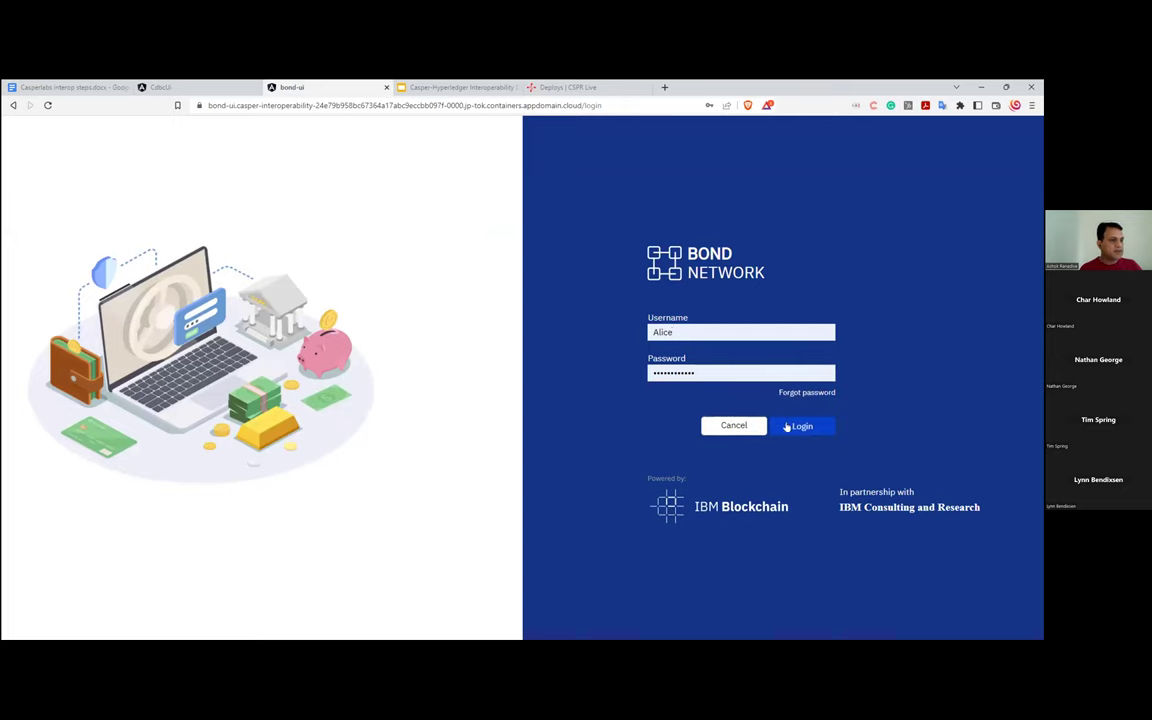
left_click(786, 427)
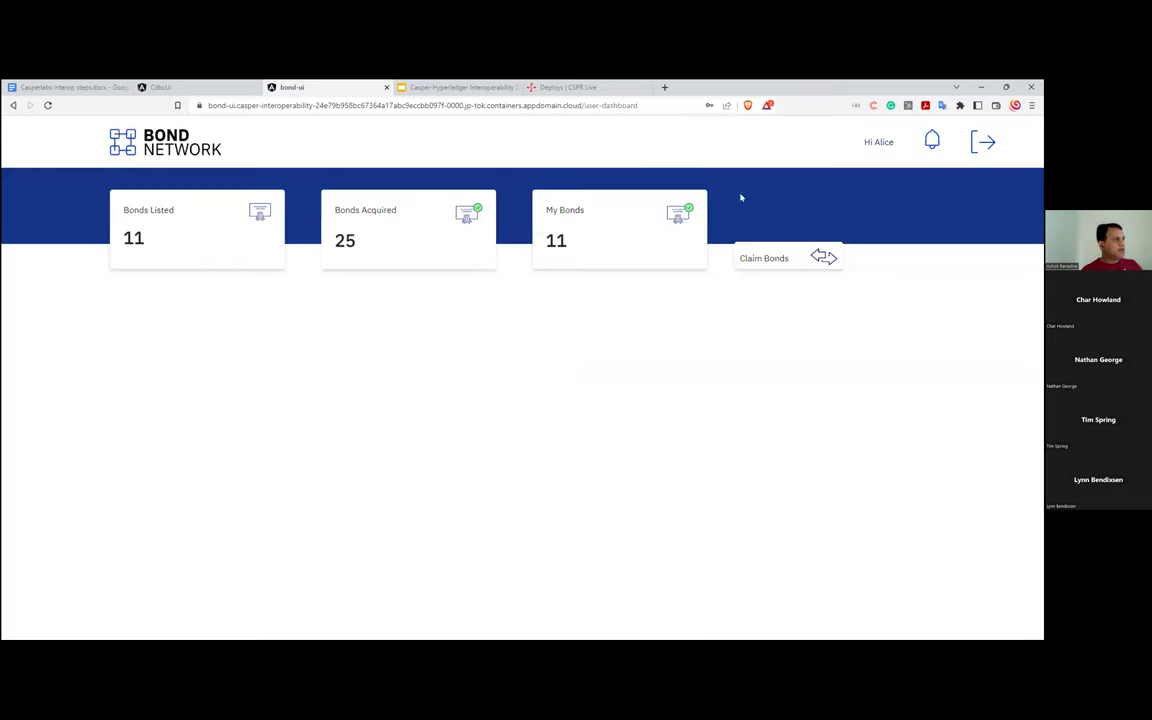
left_click(648, 241)
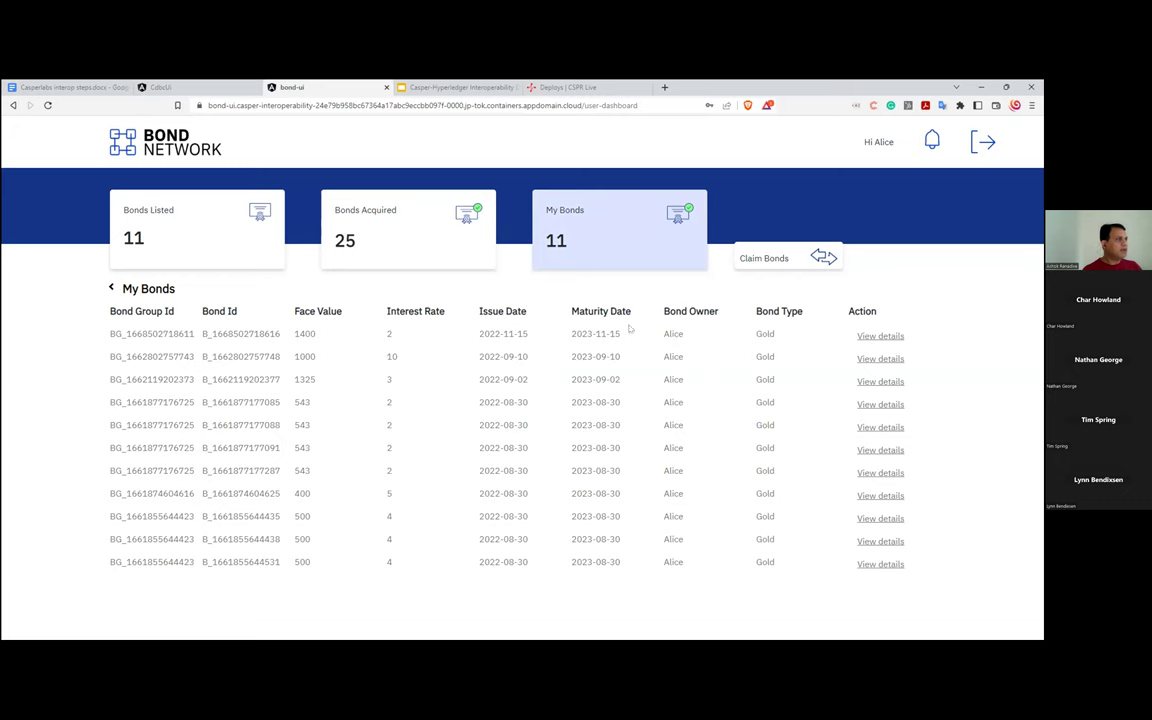
left_click(378, 233)
scroll(761, 342, "down", 2)
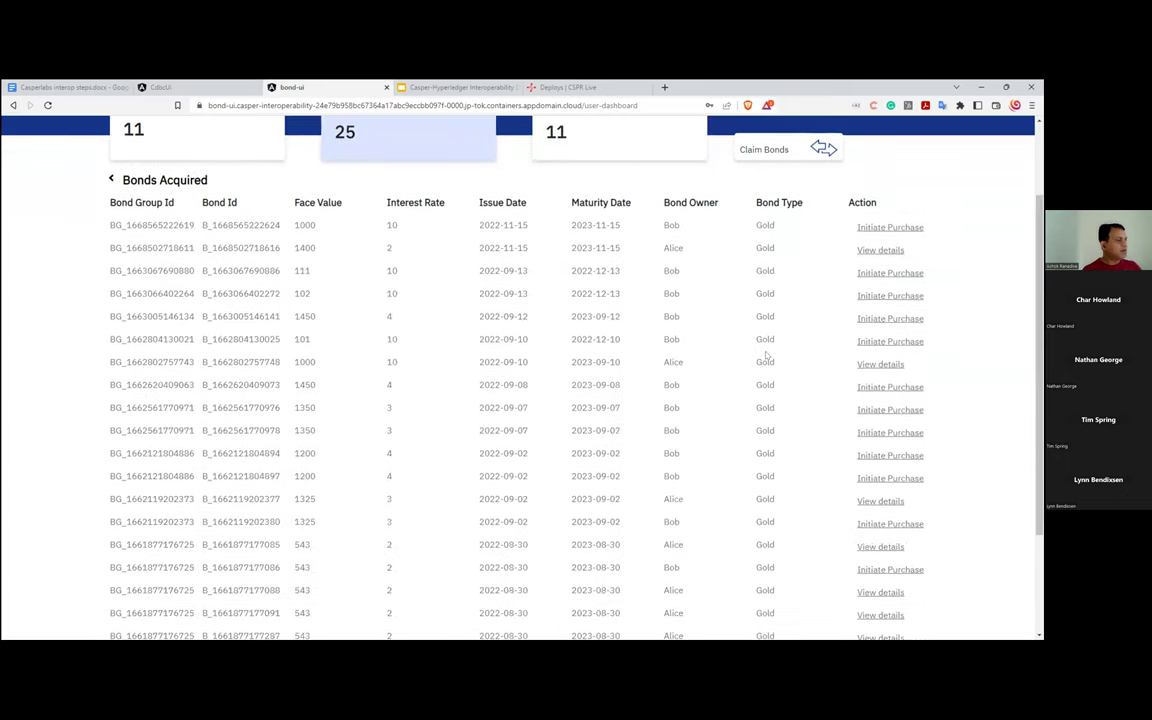
scroll(641, 347, "up", 2)
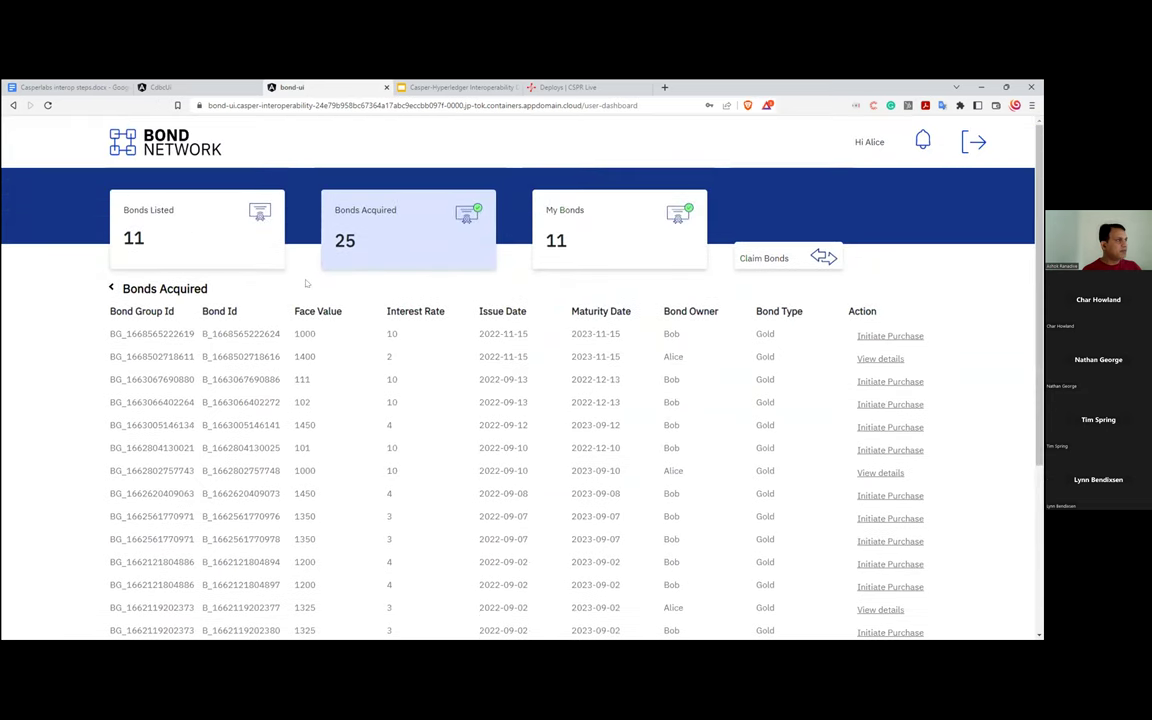
left_click(199, 235)
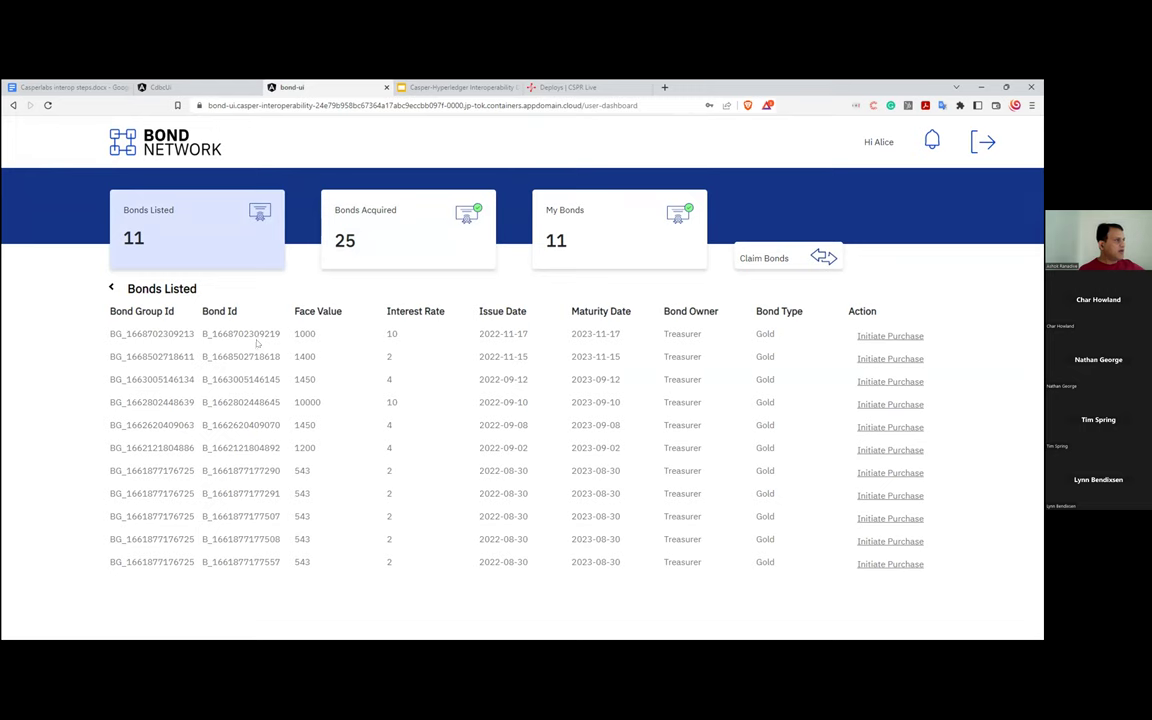
left_click_drag(476, 329, 576, 348)
left_click(599, 329)
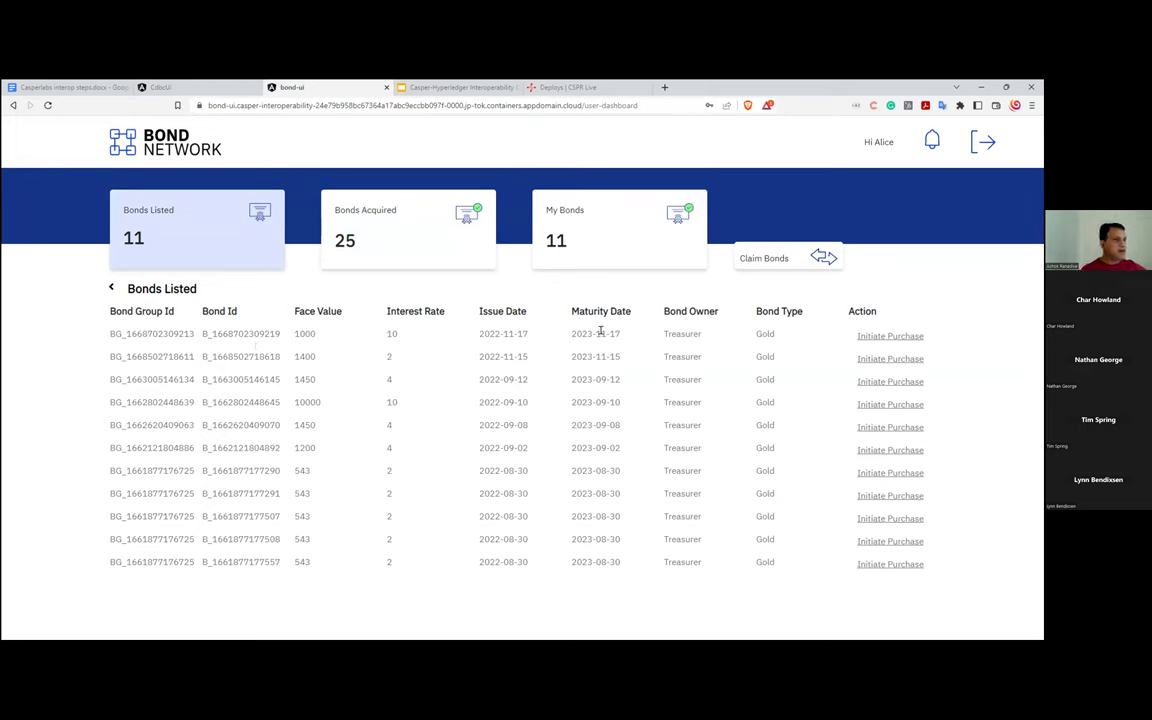
left_click(890, 336)
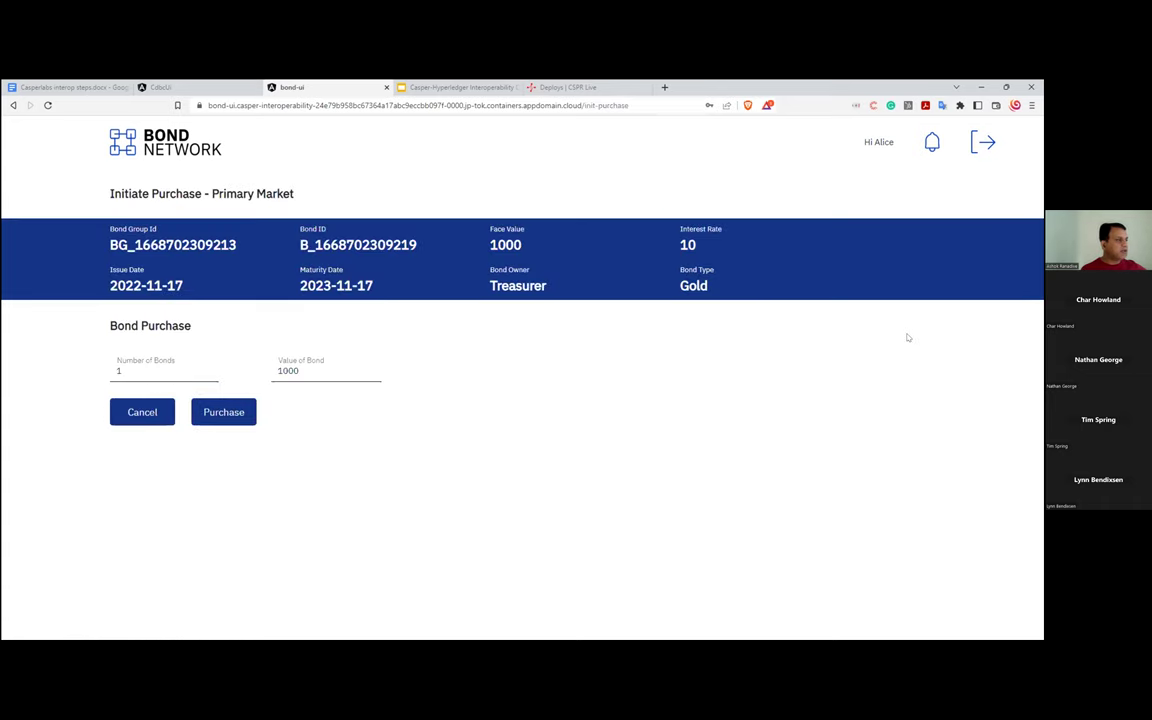
left_click(232, 408)
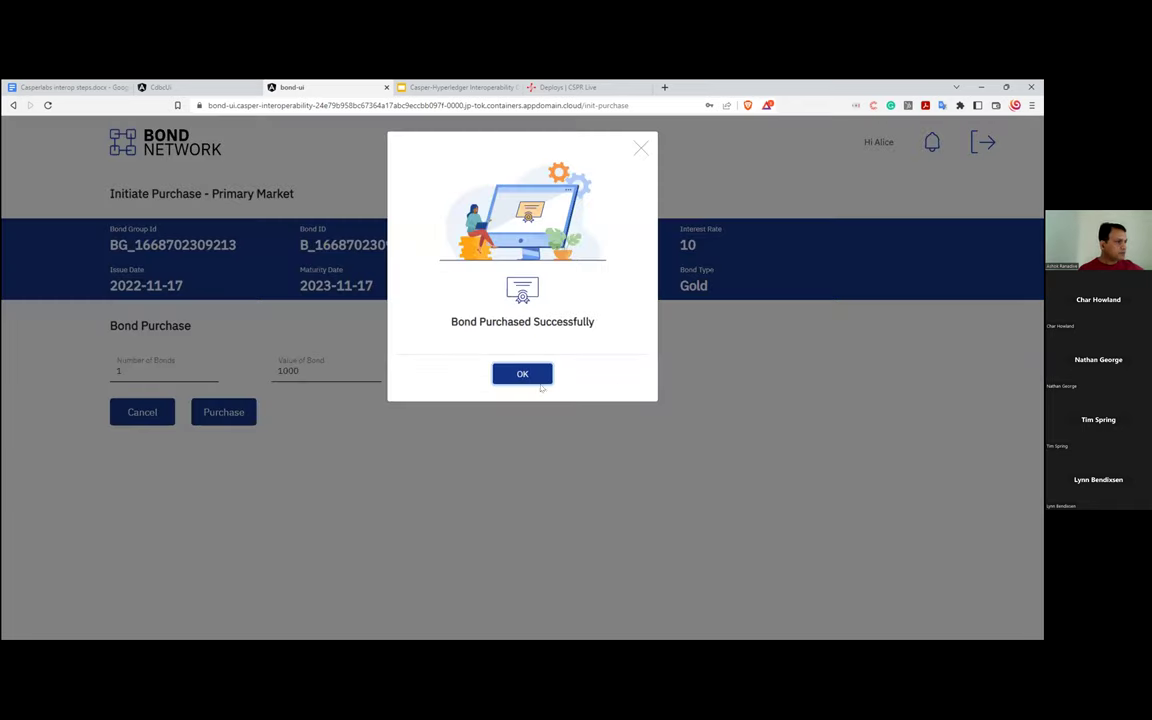
left_click(524, 374)
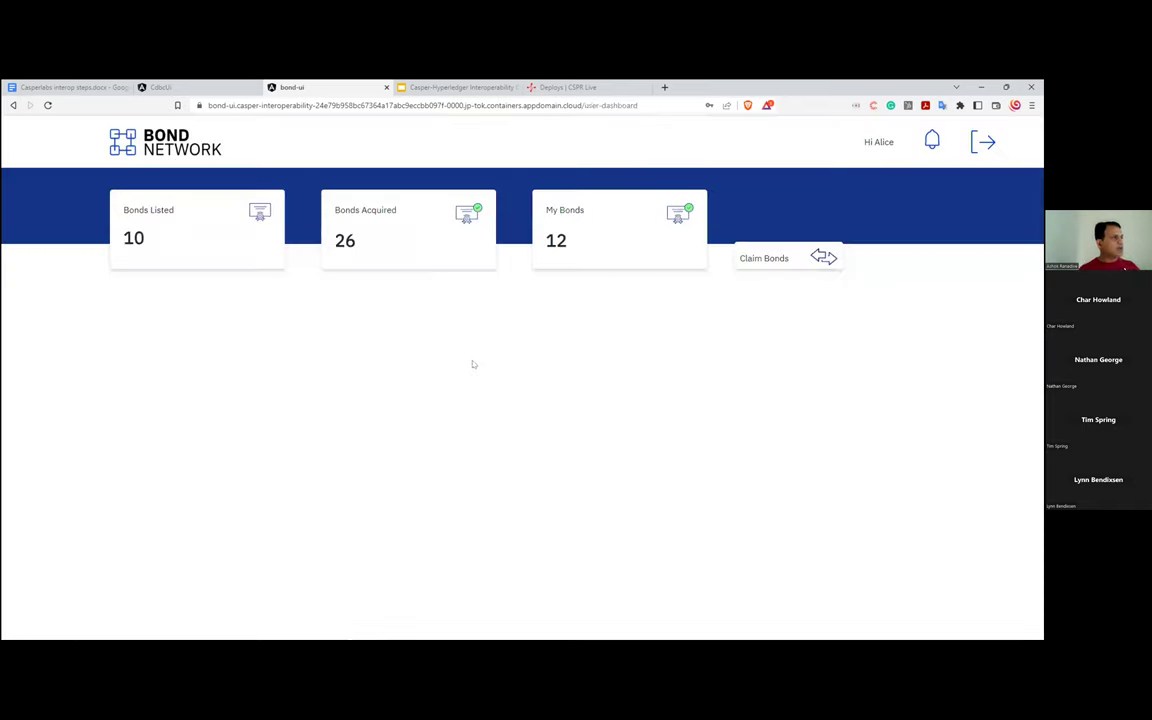
Step: Examine the entry of the purchased bond in the My Bonds list
left_click(607, 236)
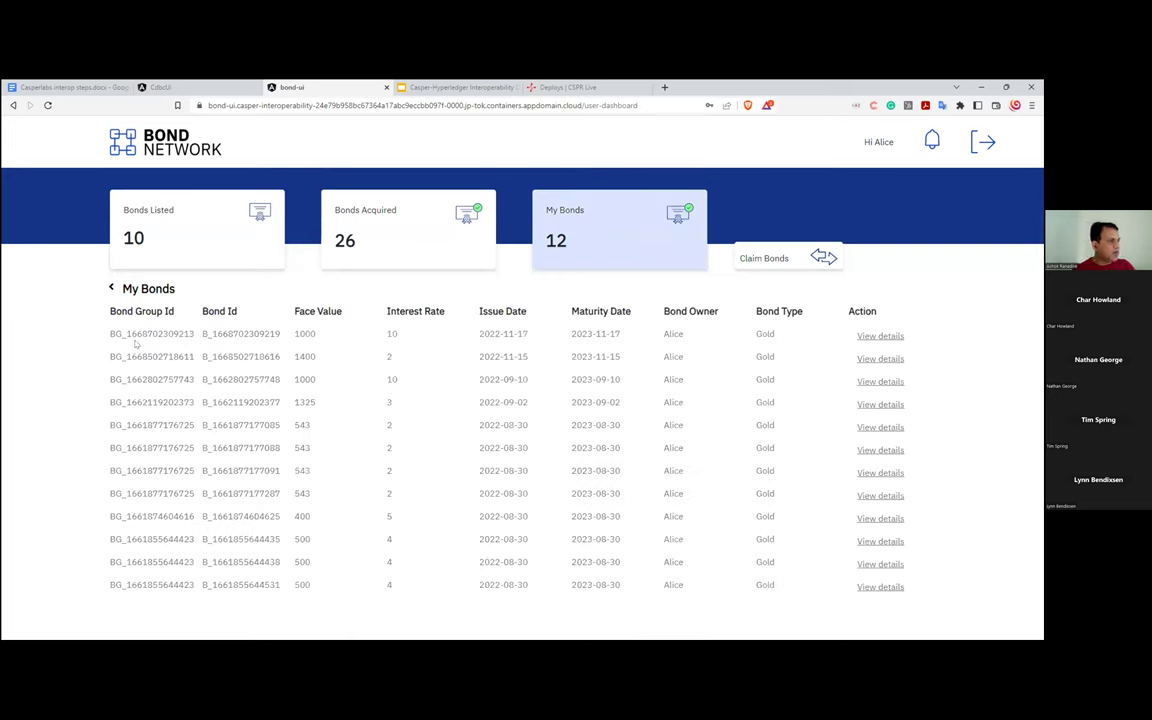
left_click_drag(112, 331, 818, 347)
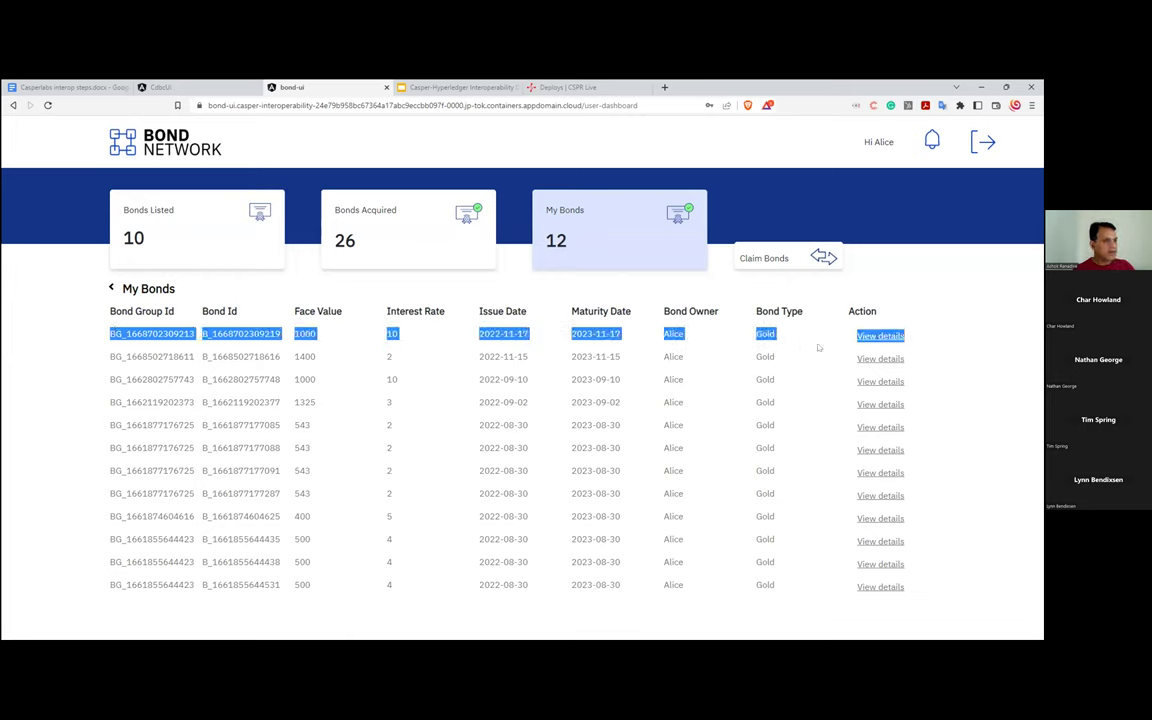
left_click(427, 335)
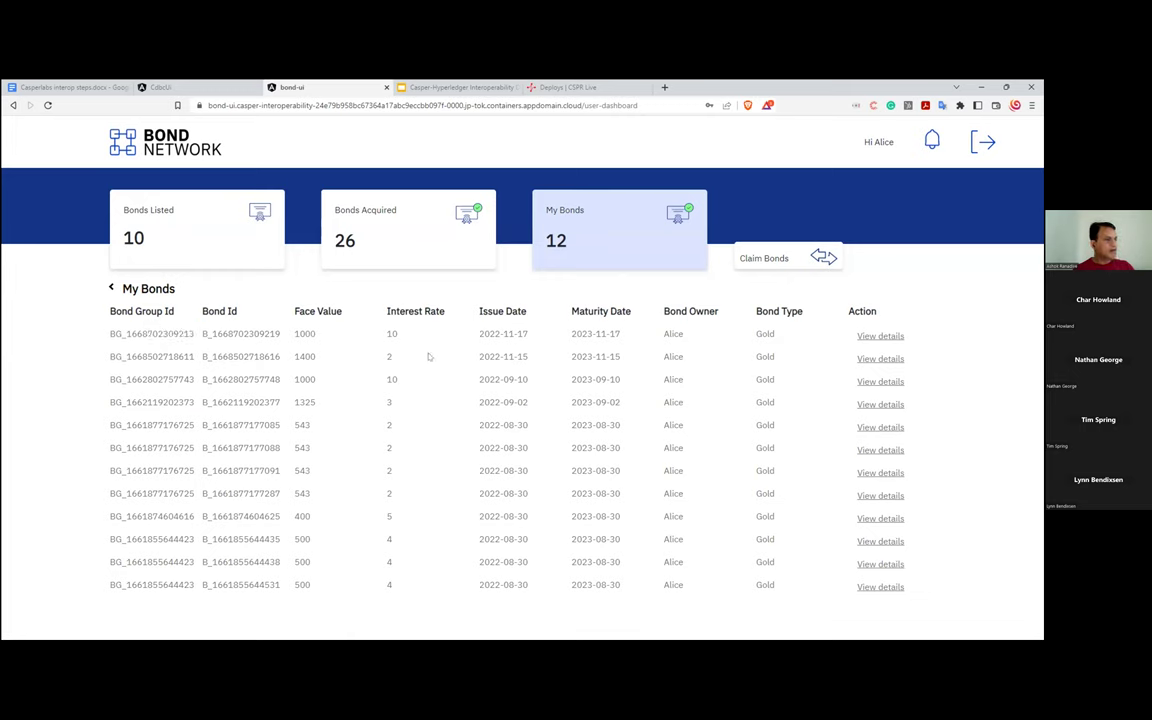
Step: Sign out the first investor and log in with the second investor's saved username and password
left_click(983, 145)
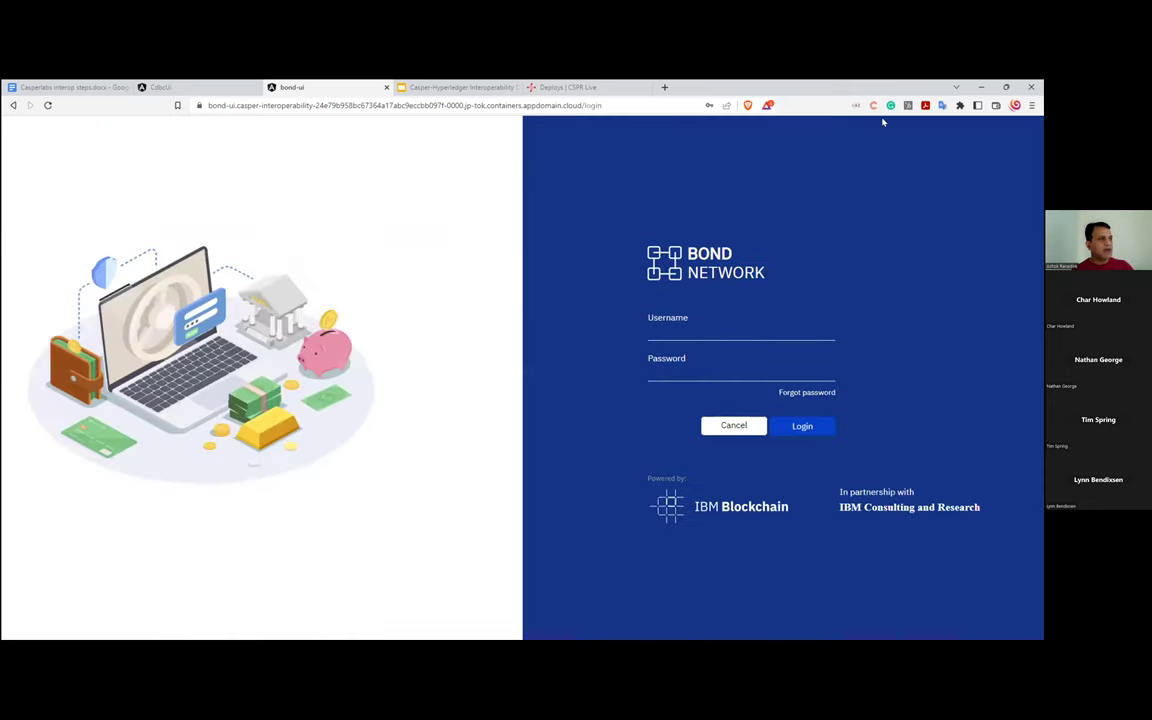
left_click(661, 328)
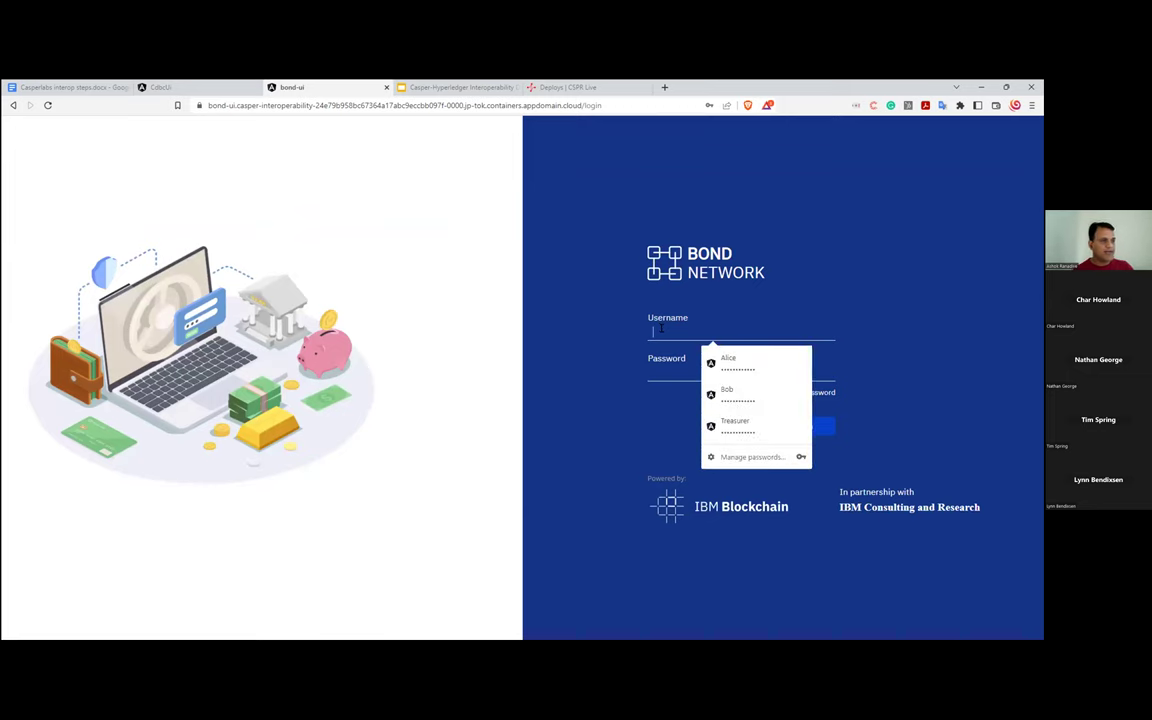
left_click(735, 399)
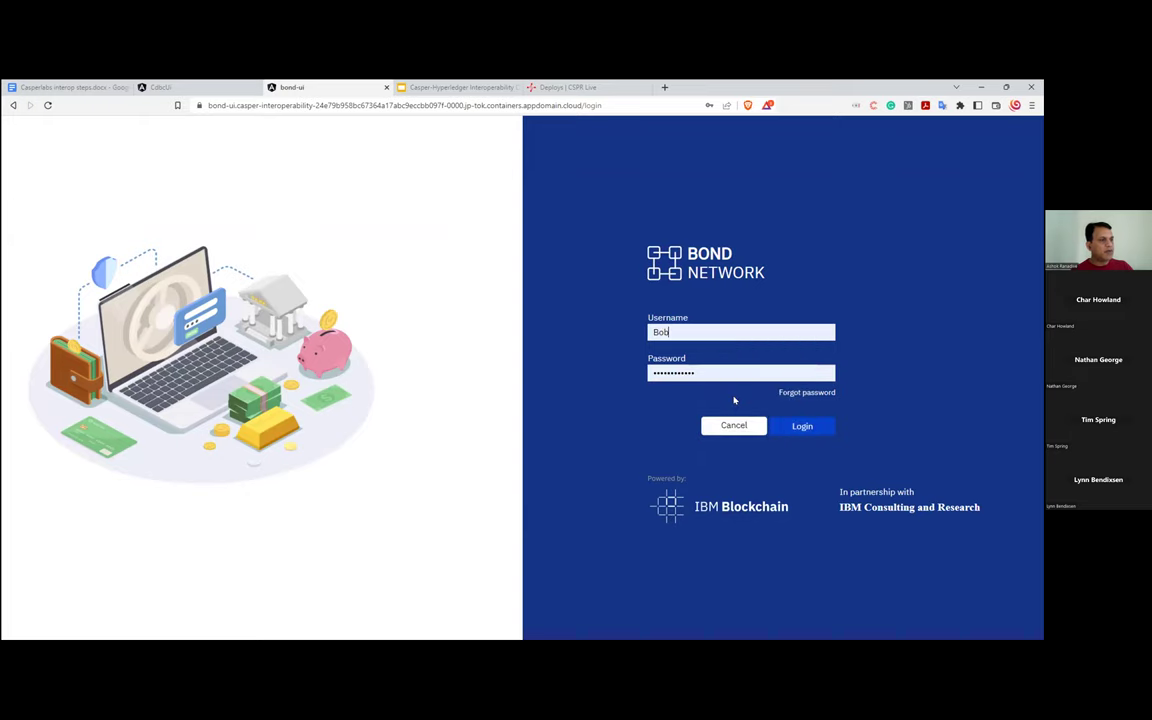
left_click(803, 426)
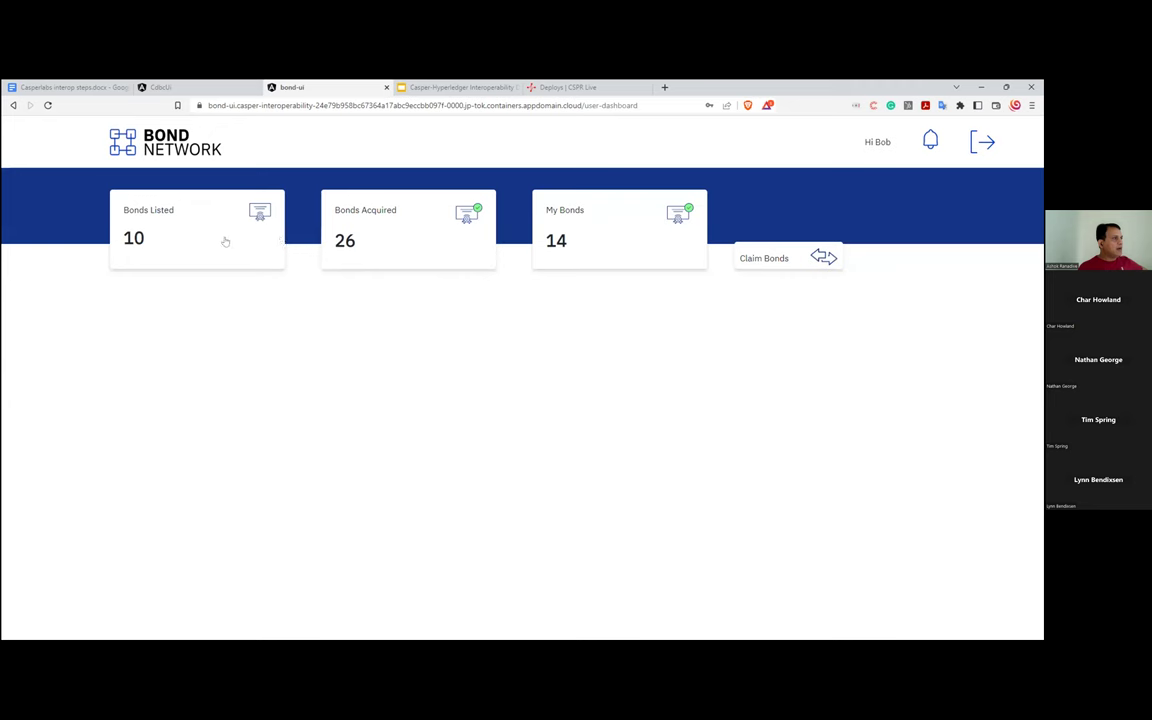
left_click(604, 233)
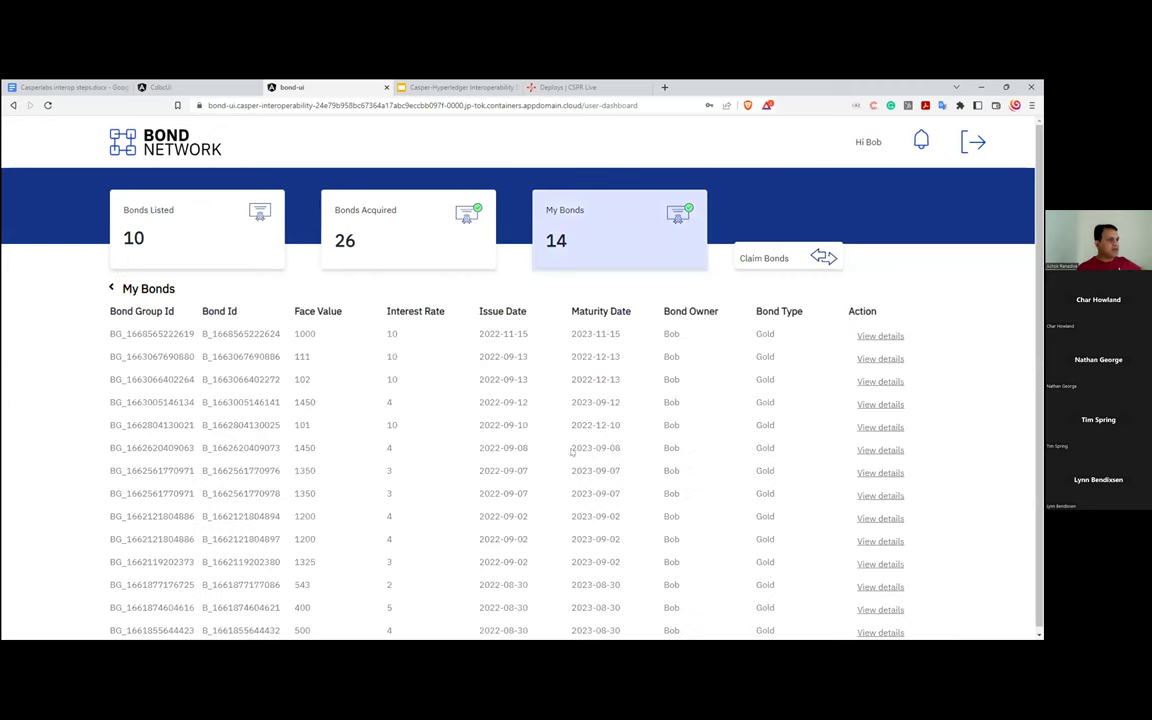
left_click(165, 218)
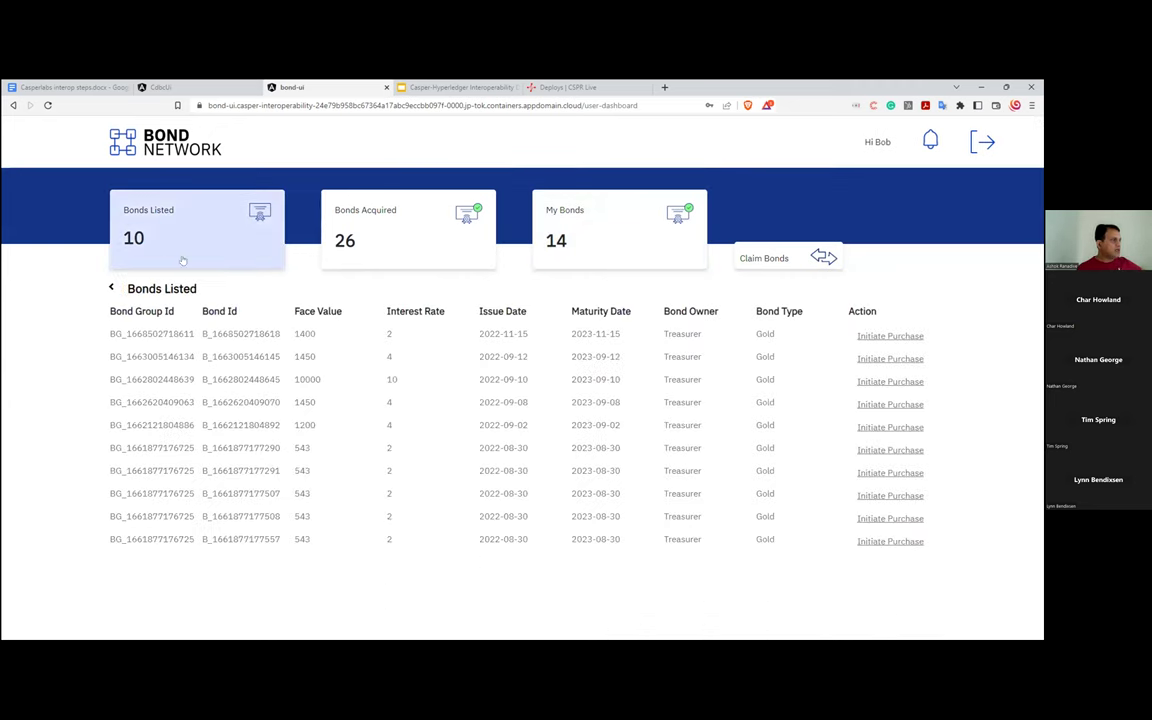
left_click(405, 222)
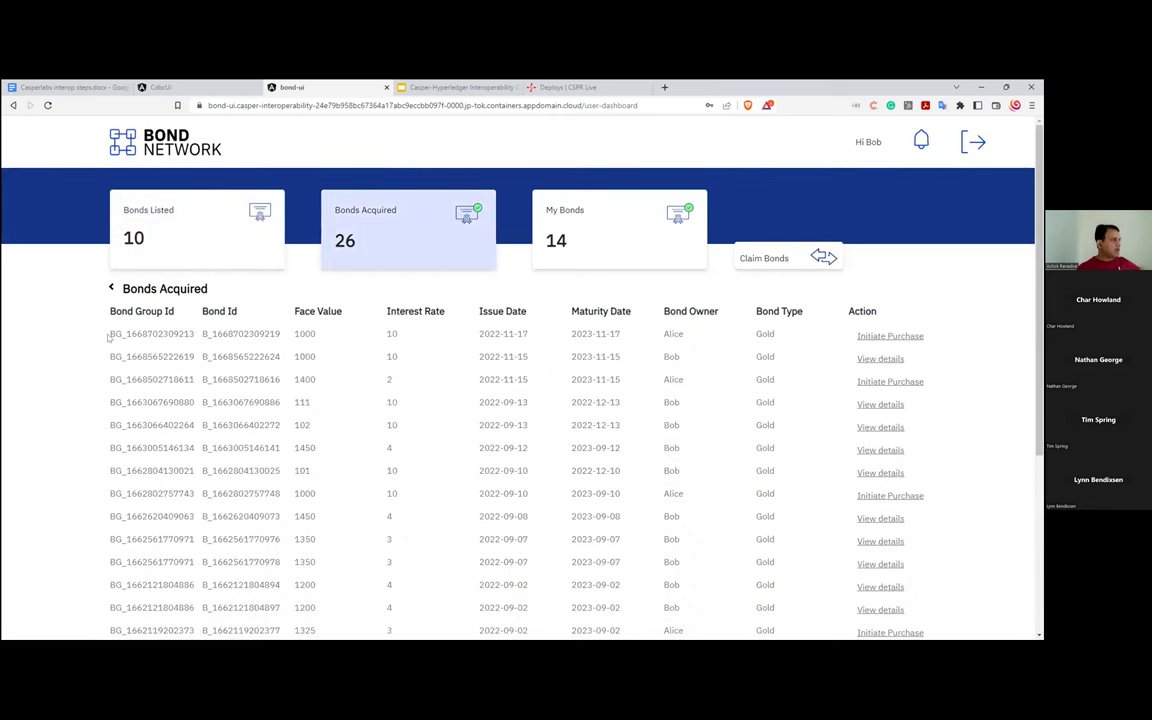
left_click_drag(104, 328, 630, 334)
left_click(591, 262)
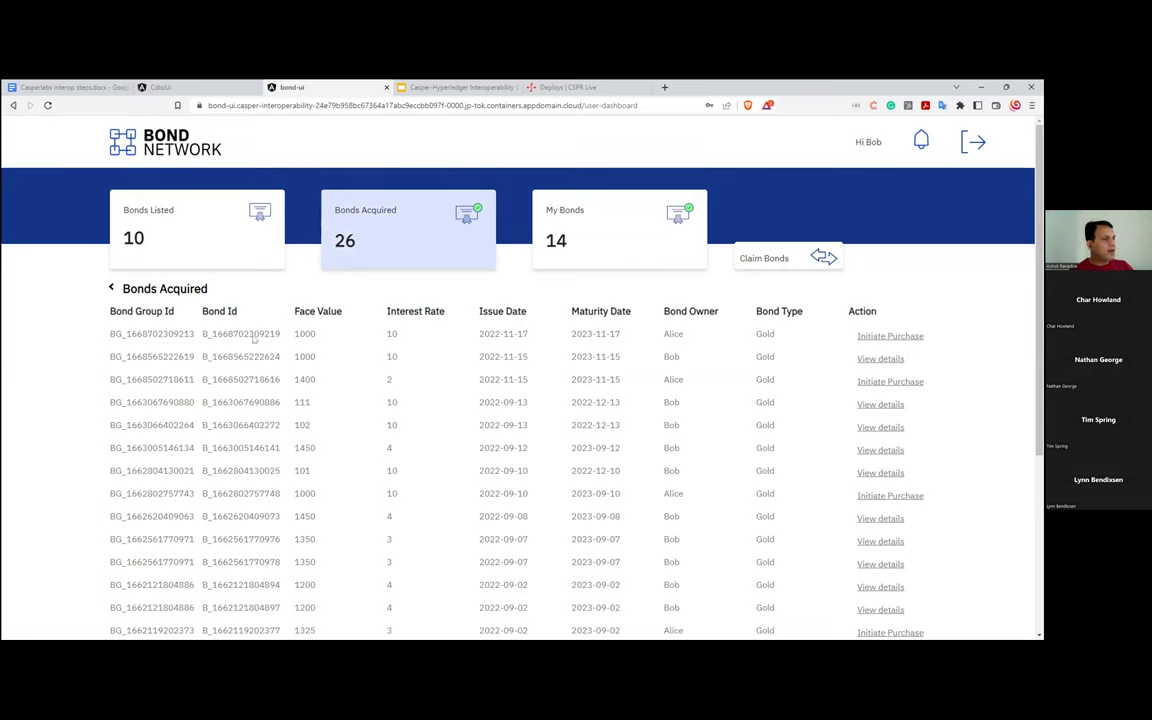
left_click(890, 336)
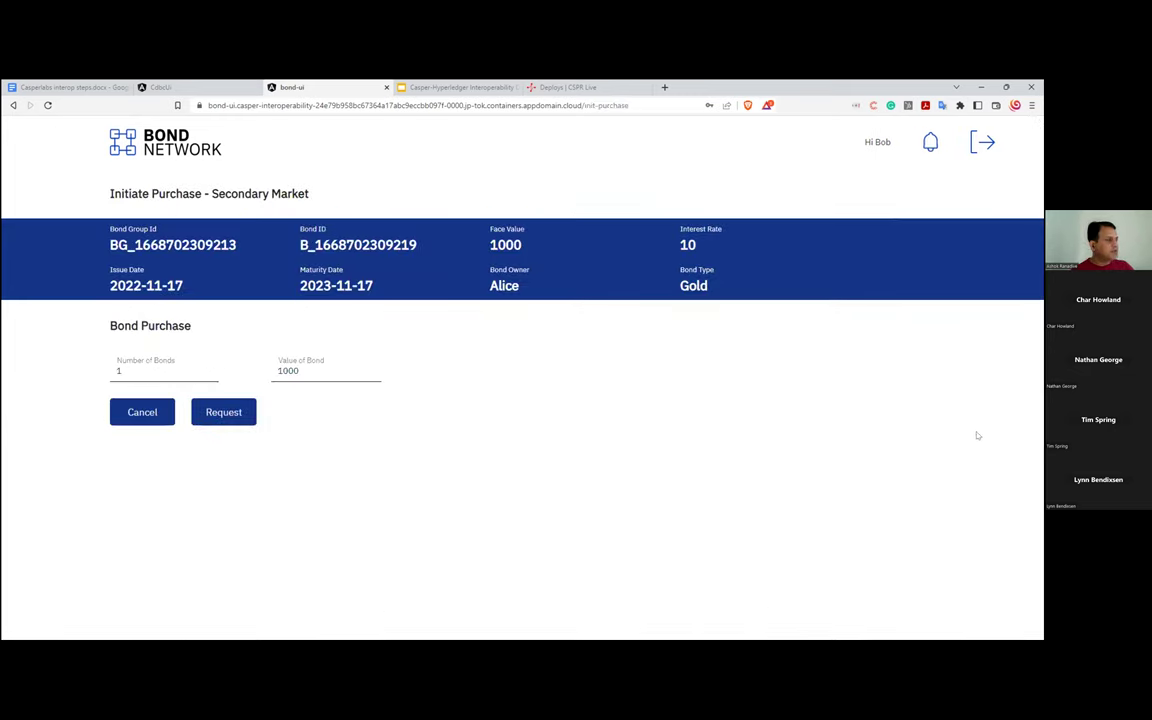
left_click(217, 414)
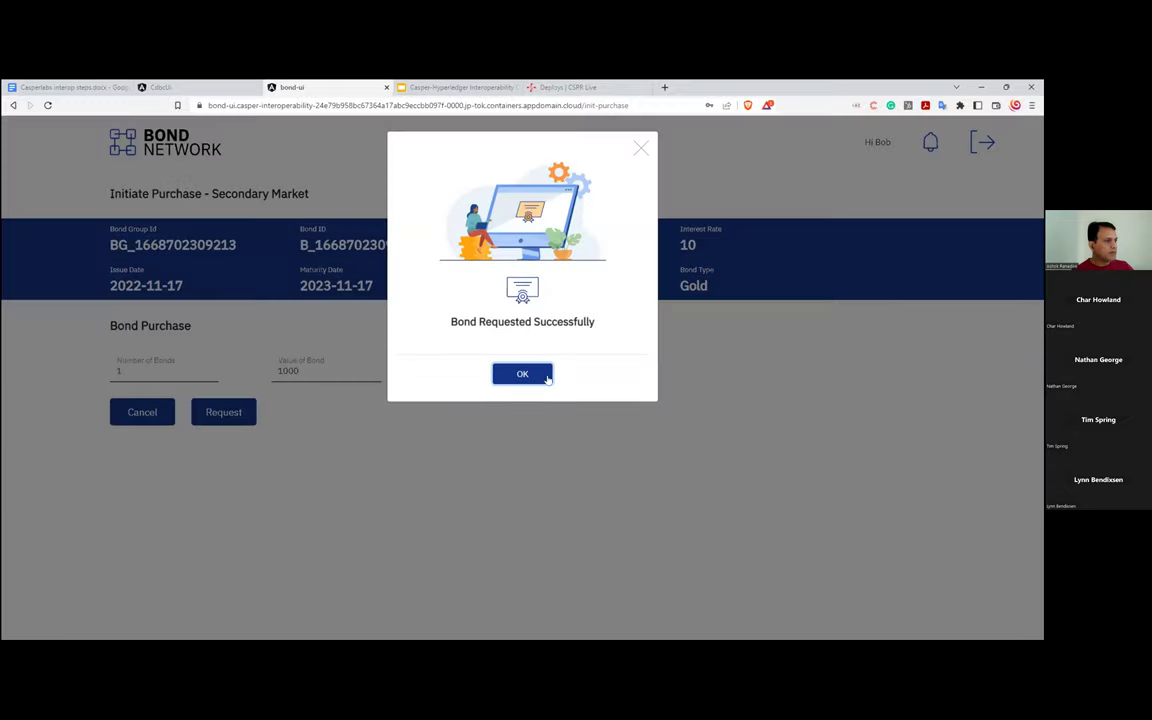
left_click(546, 375)
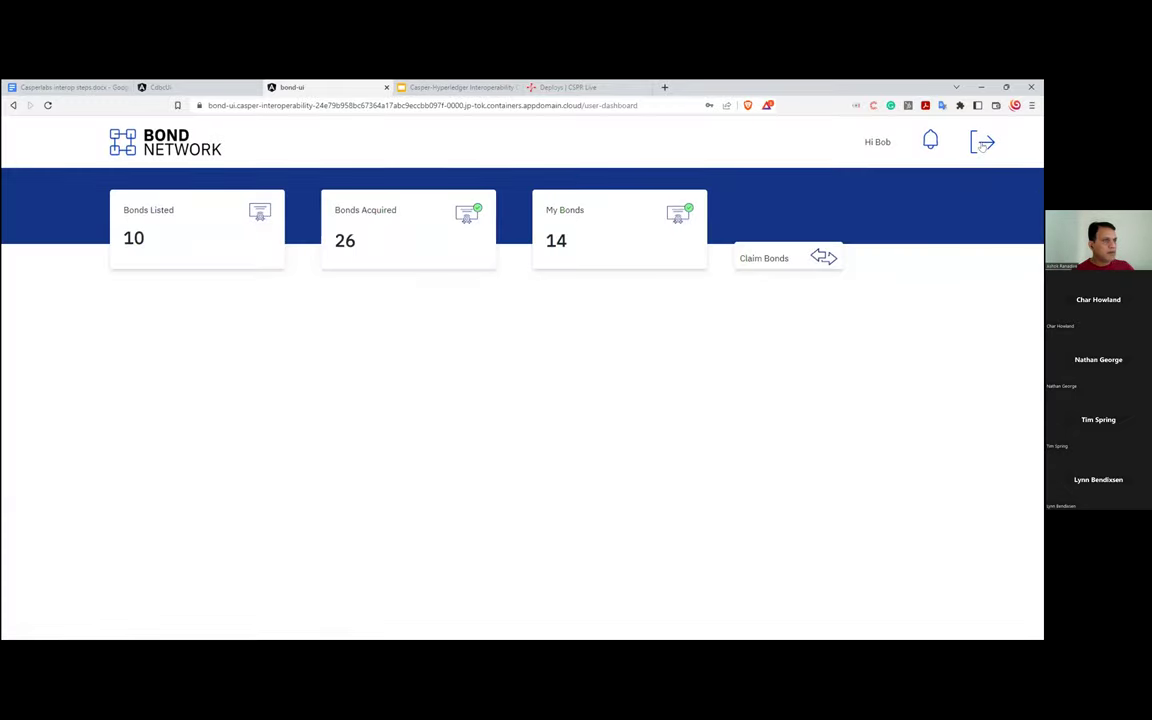
Step: Sign out the requesting investor and log back in with the bond owner's saved username and password
left_click(983, 144)
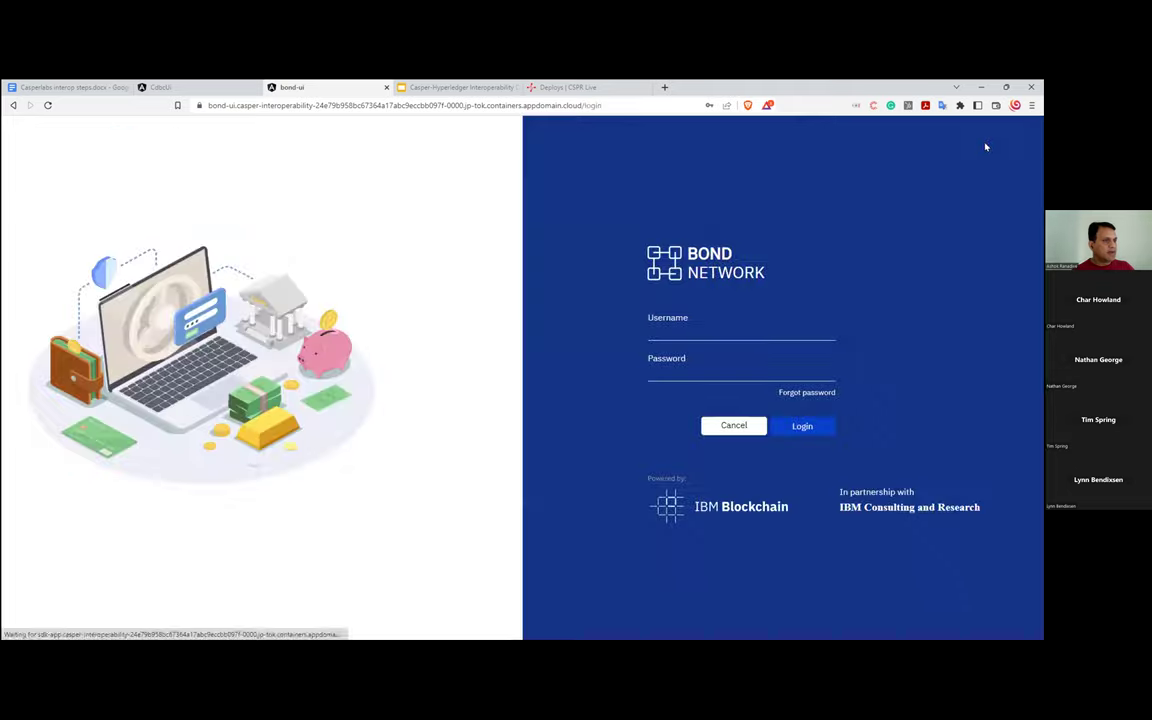
left_click(661, 322)
left_click(728, 392)
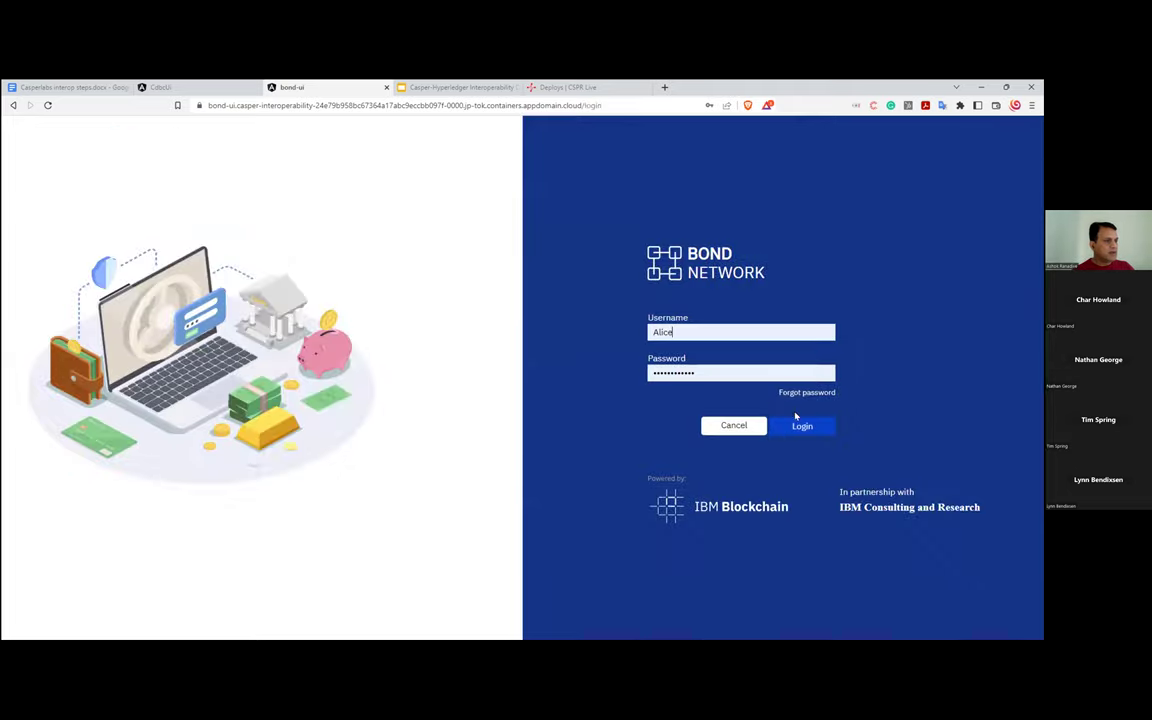
left_click(803, 426)
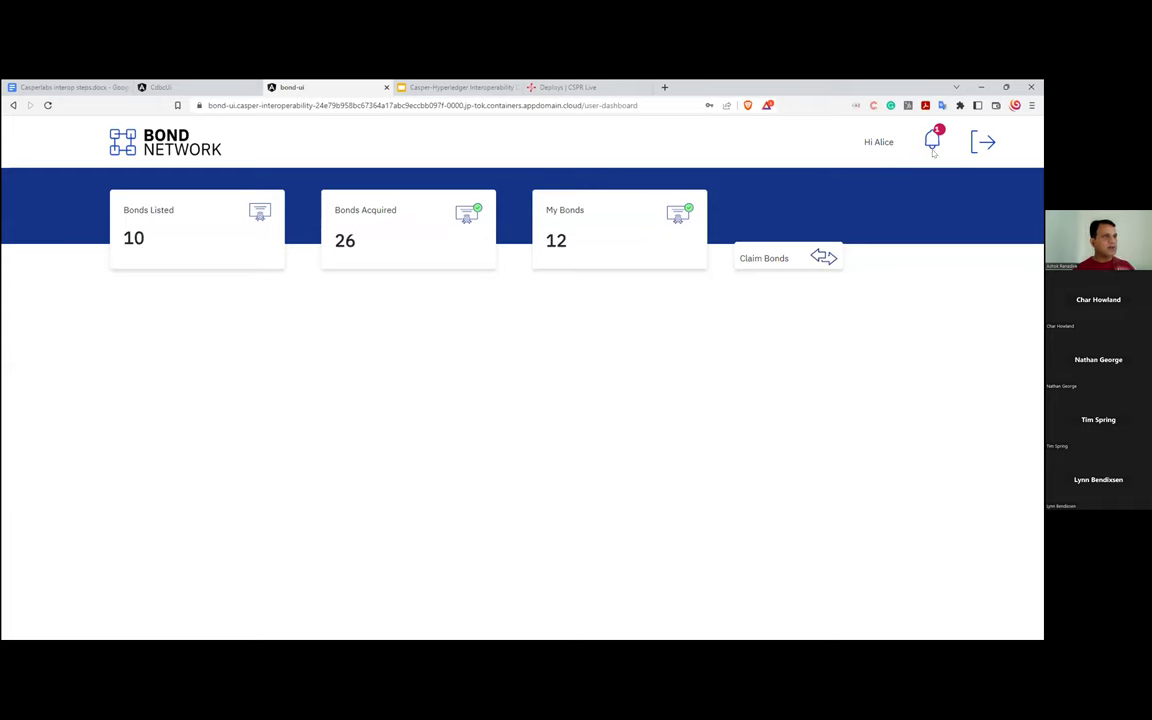
Step: Open the pending purchase request from the notifications, fill in the secret with a saved entry, and approve the purchase
left_click(932, 141)
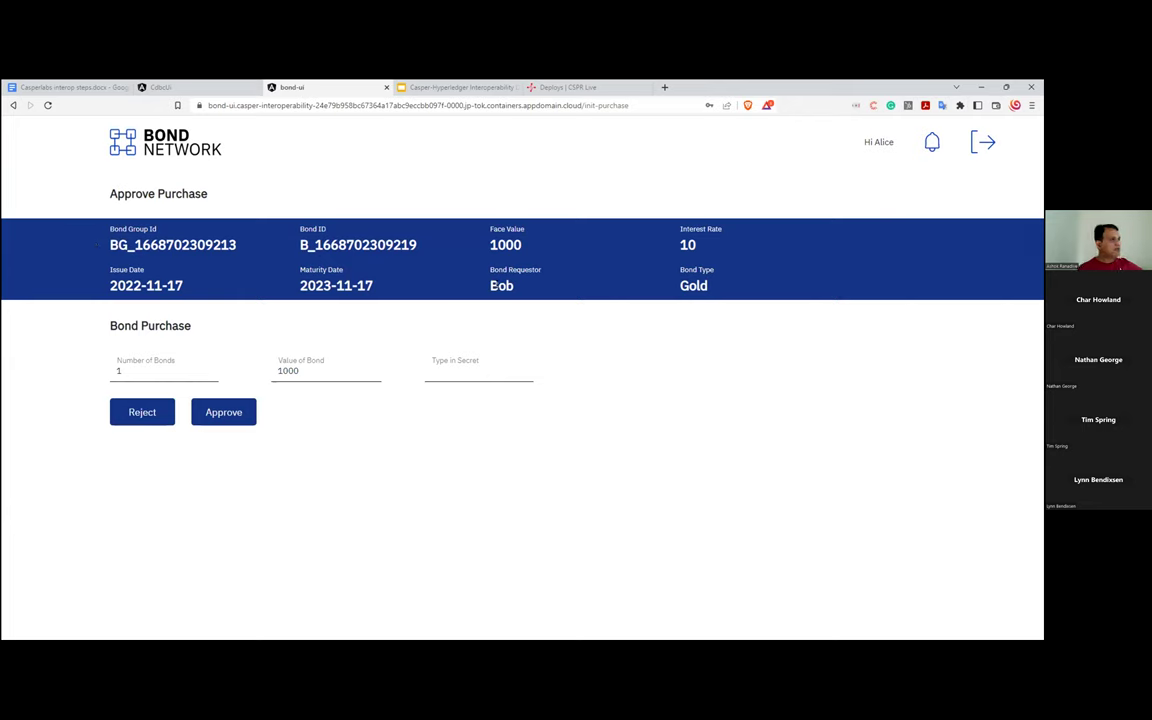
double_click(500, 286)
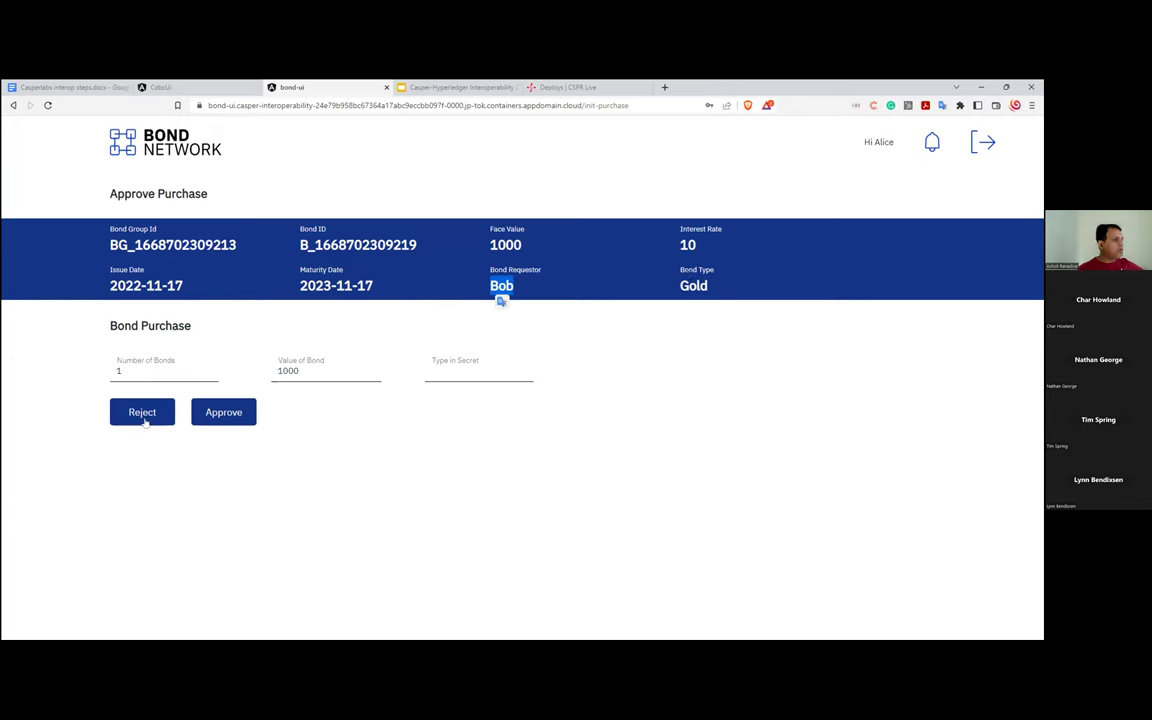
left_click(452, 372)
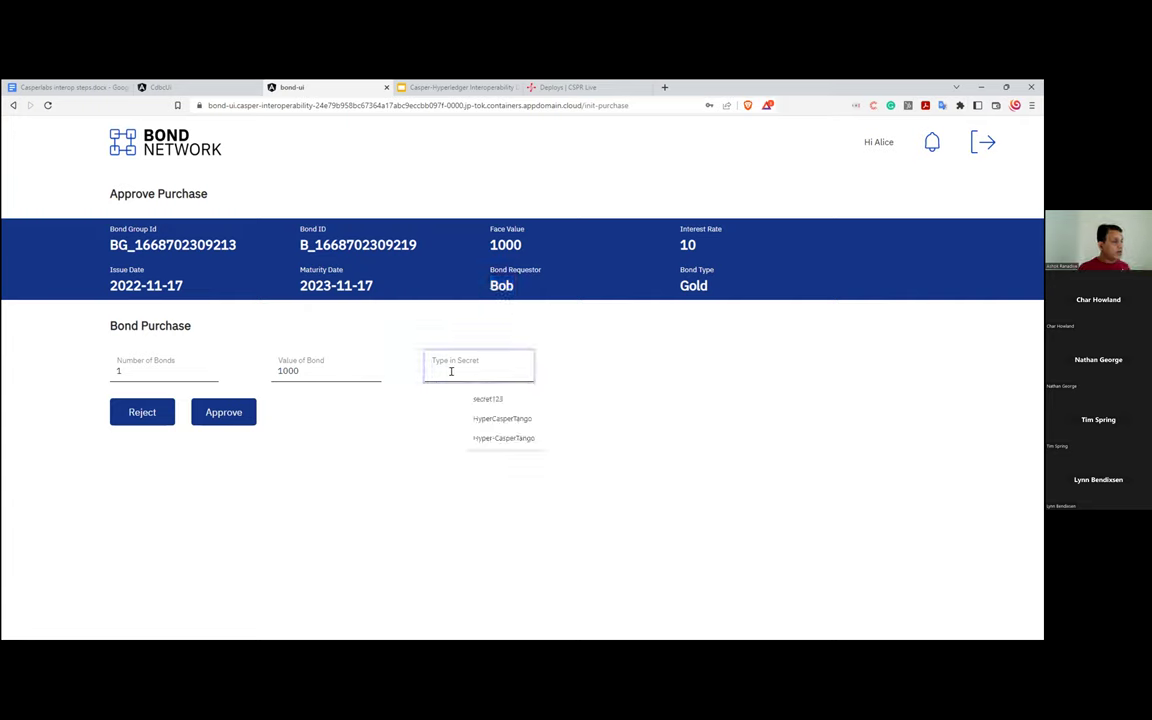
left_click(528, 419)
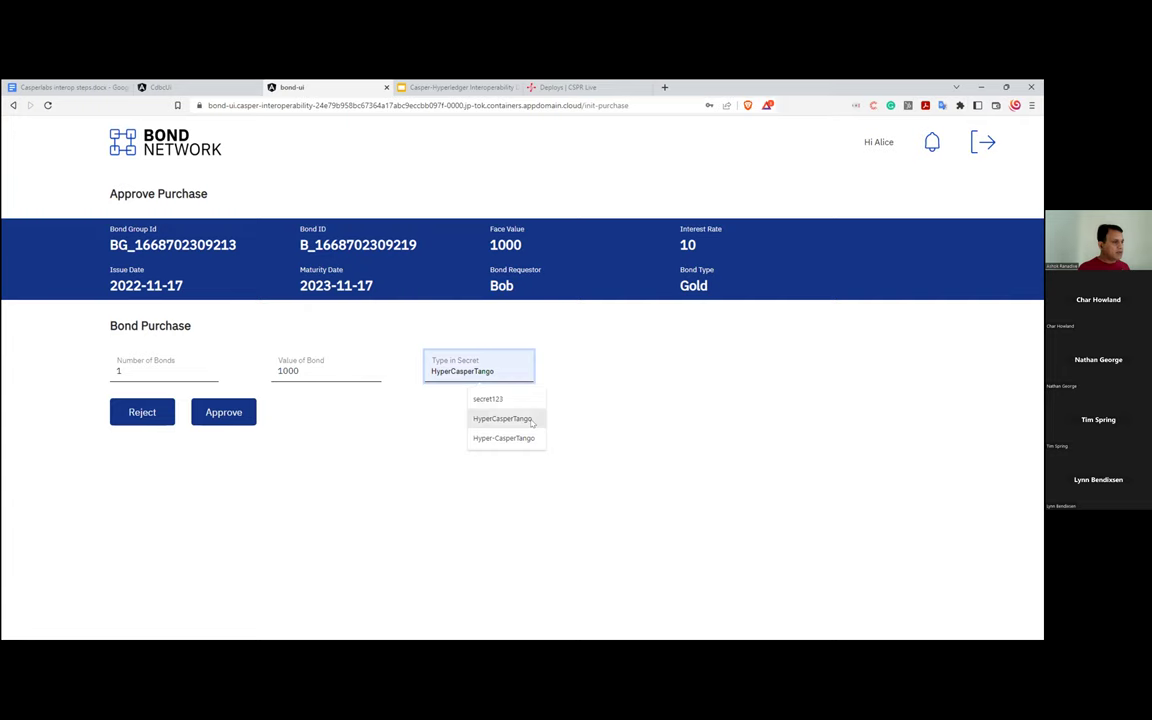
left_click(531, 420)
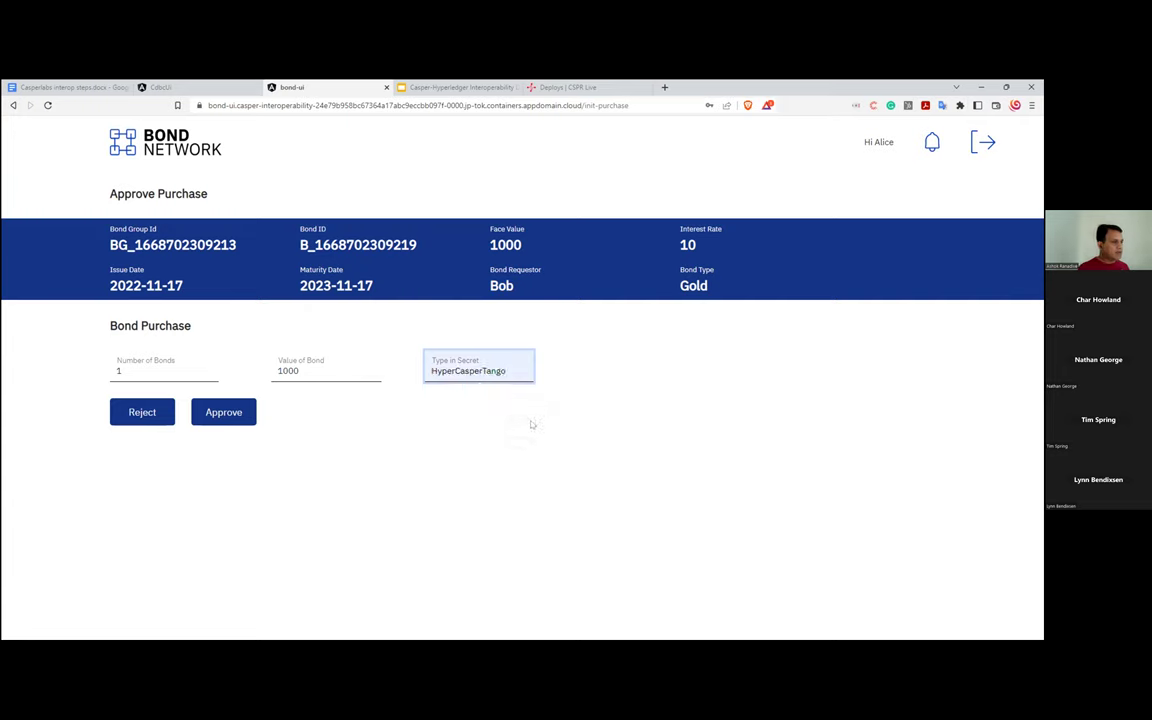
left_click(232, 414)
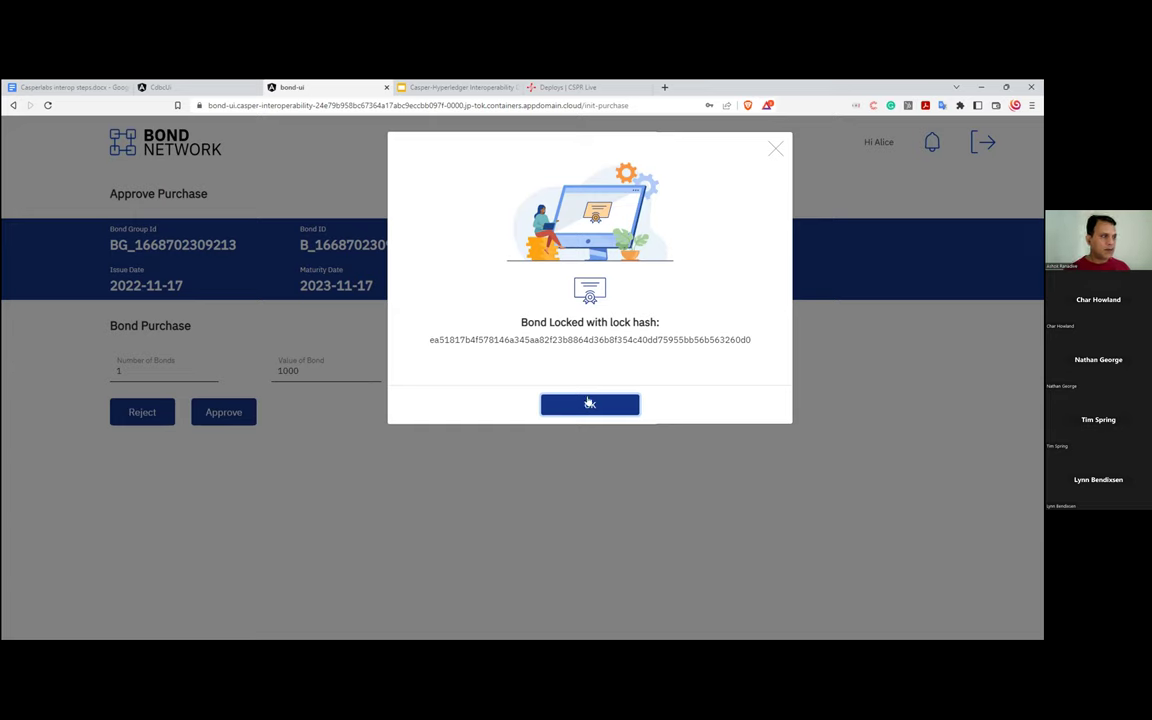
Step: Copy the locked bond's lock hash and paste it below the bond IDs at the end of the Casperlabs interop steps document
double_click(581, 339)
key("ctrl+c")
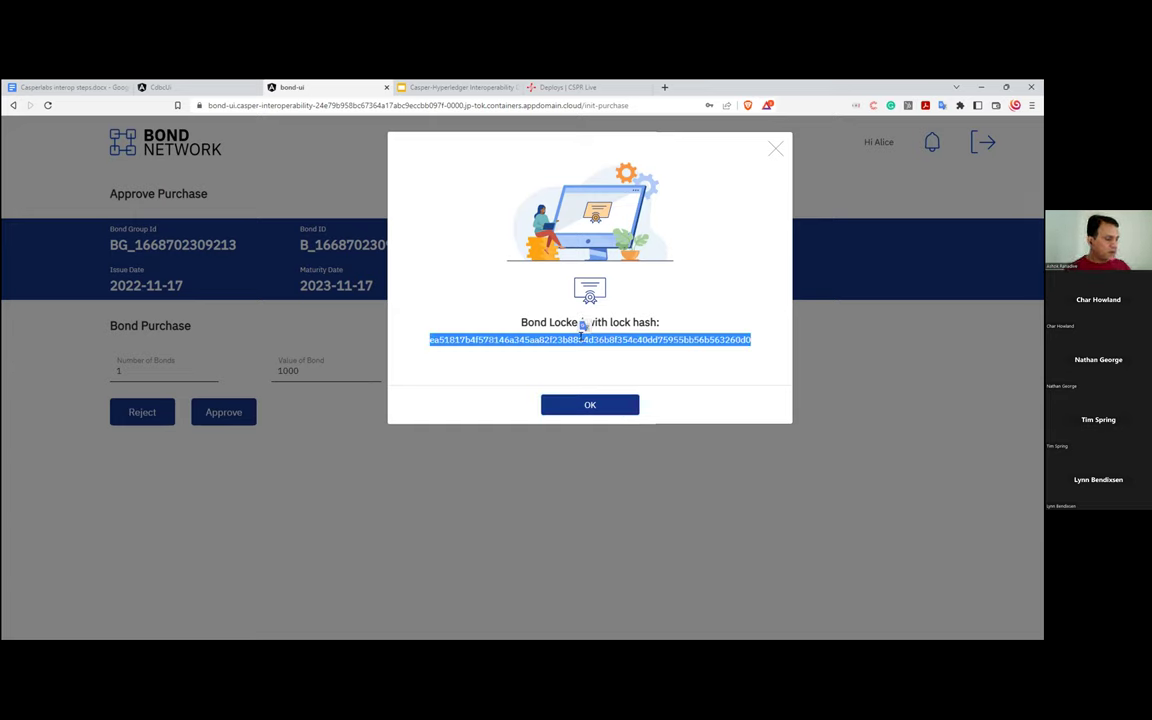
left_click(629, 356)
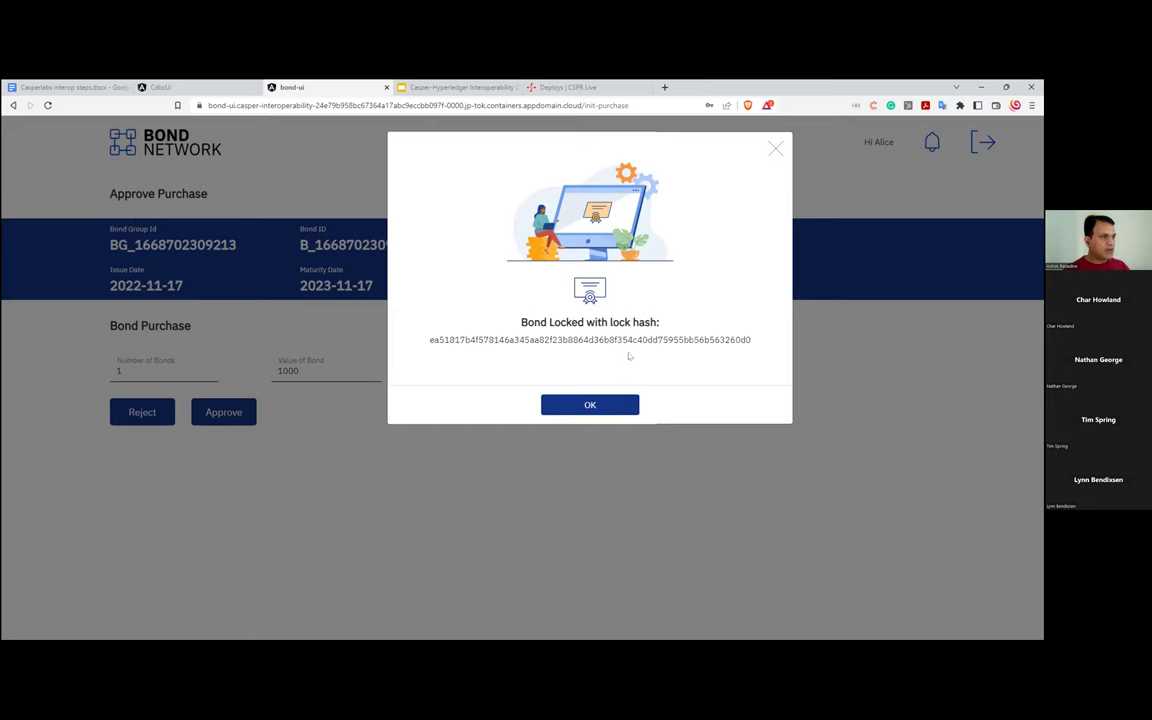
double_click(576, 339)
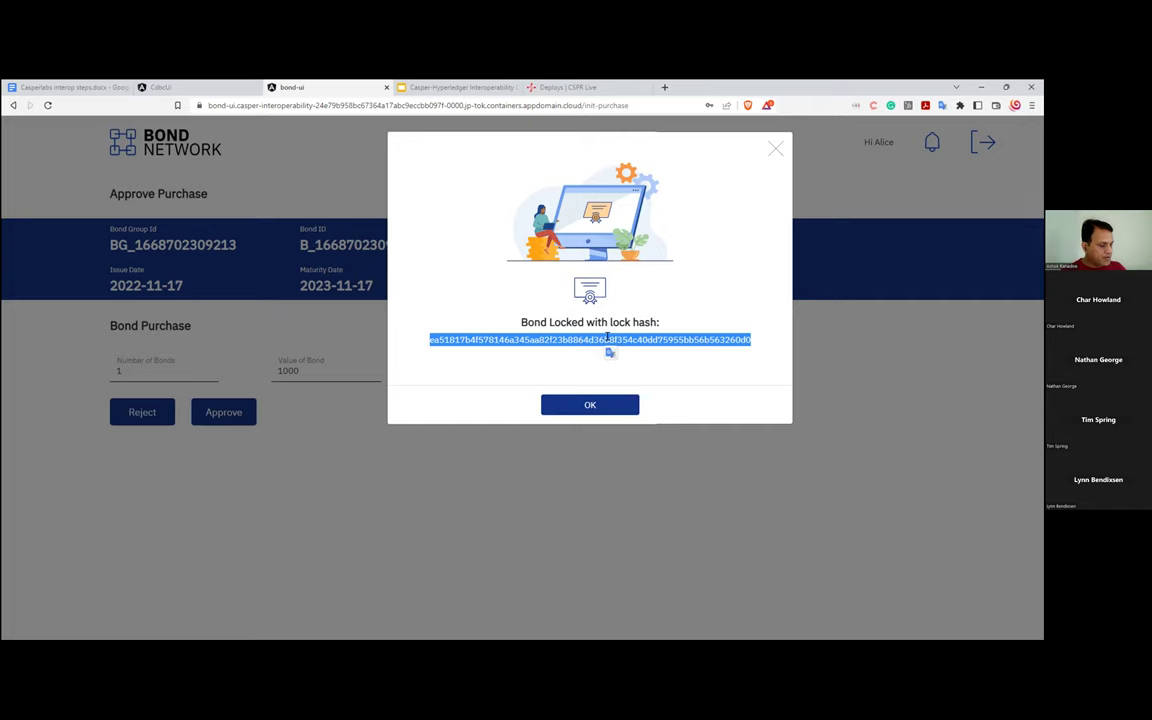
double_click(527, 316)
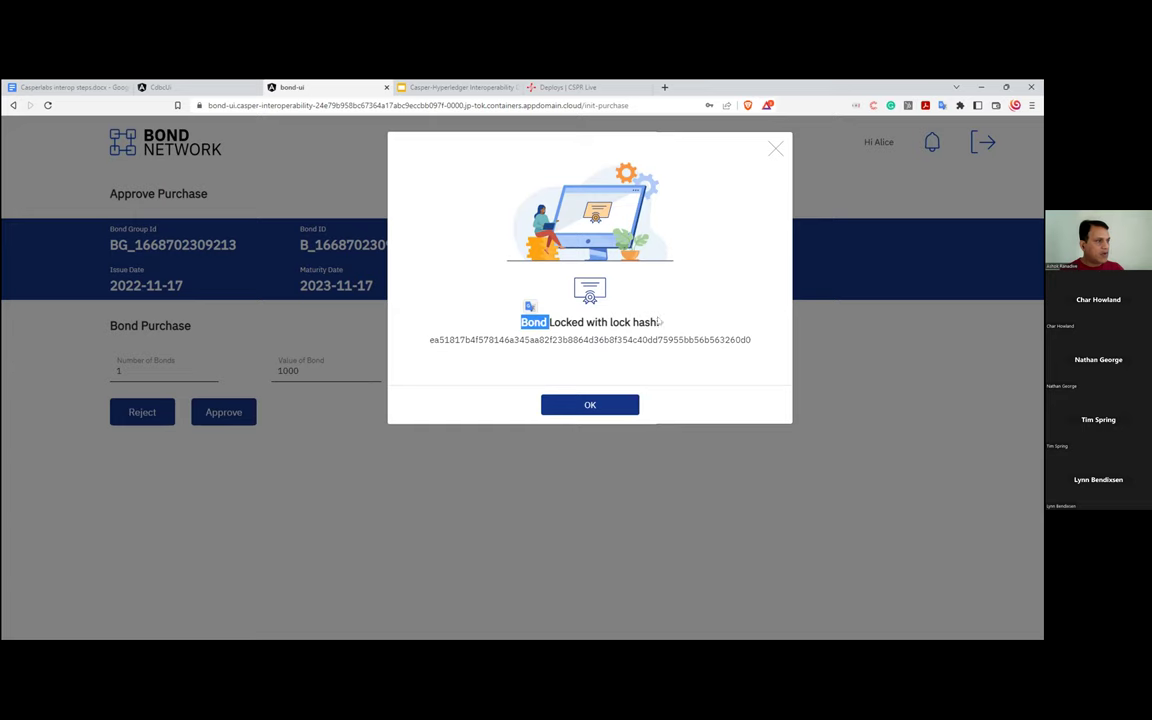
left_click(519, 317)
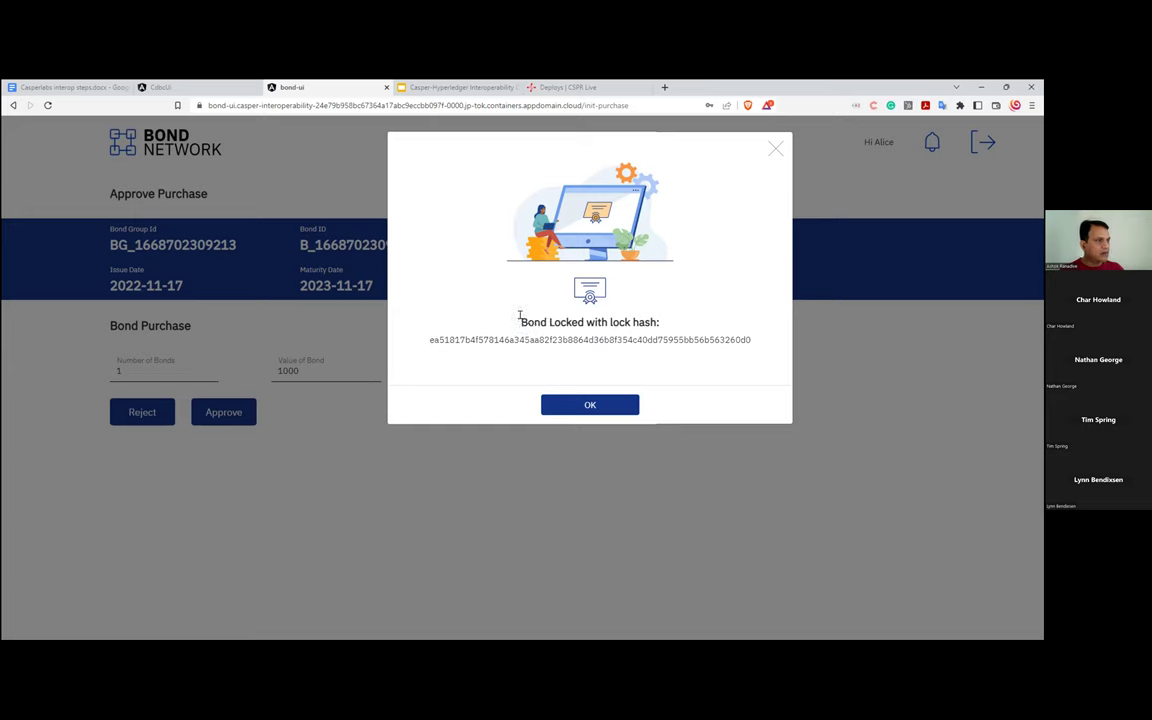
left_click_drag(519, 320, 681, 332)
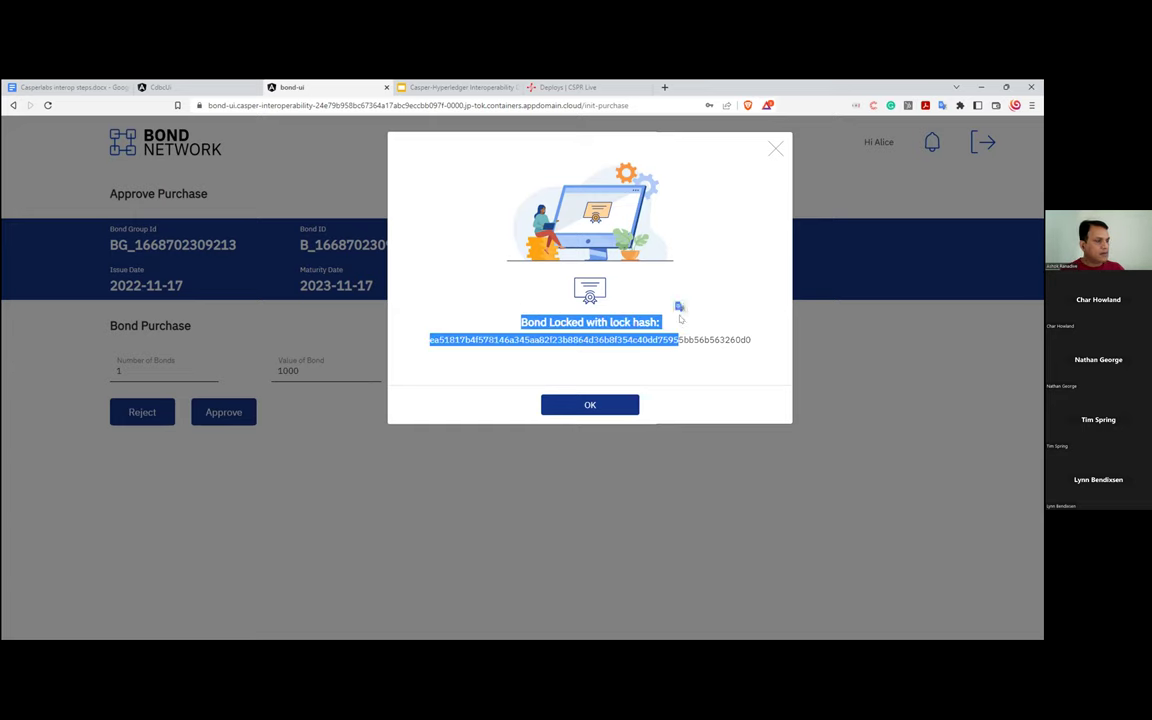
left_click(674, 325)
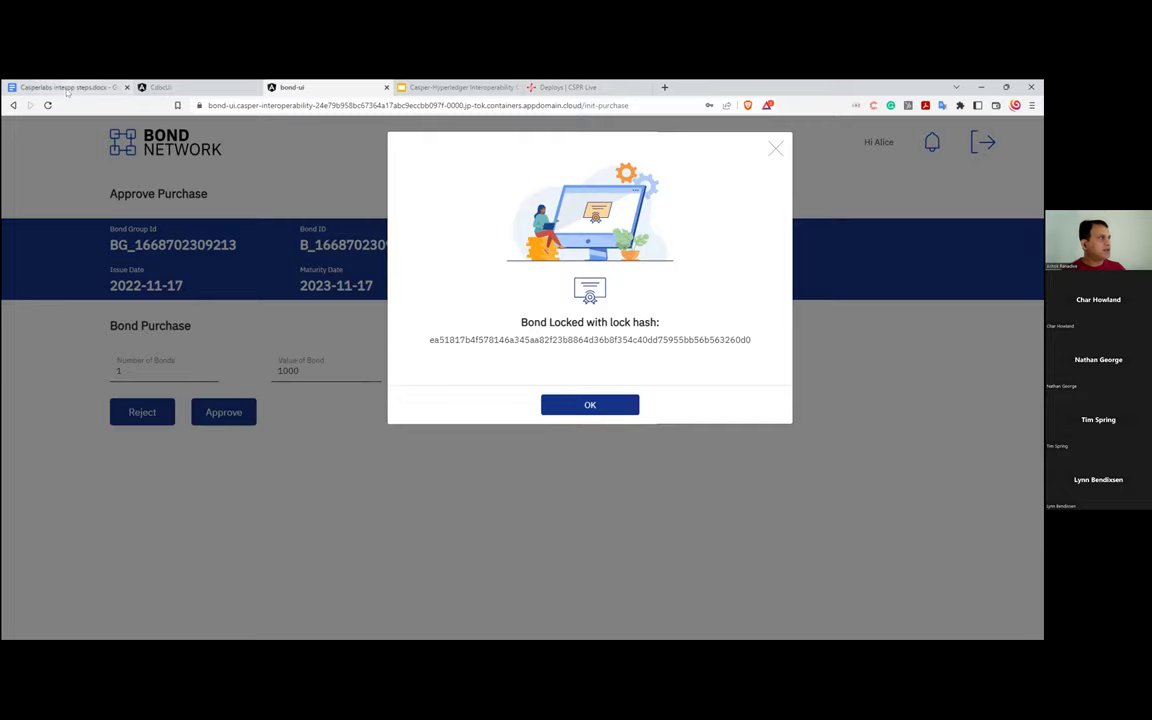
left_click(70, 87)
scroll(626, 410, "down", 6)
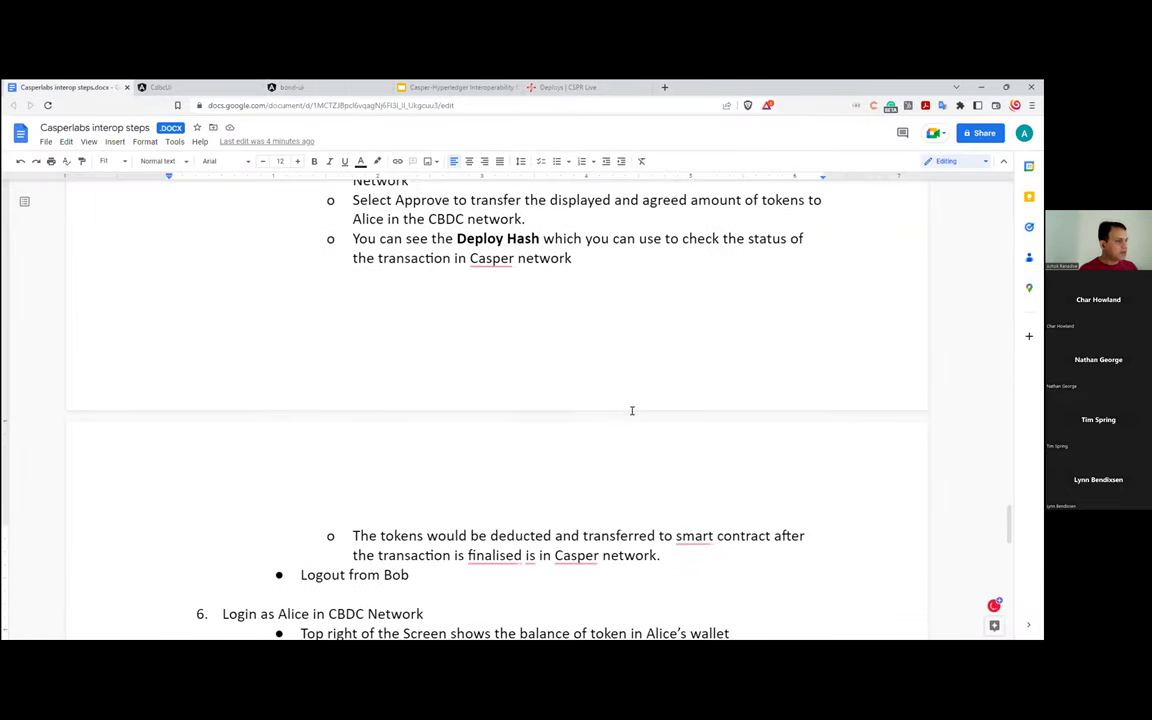
scroll(626, 425, "down", 8)
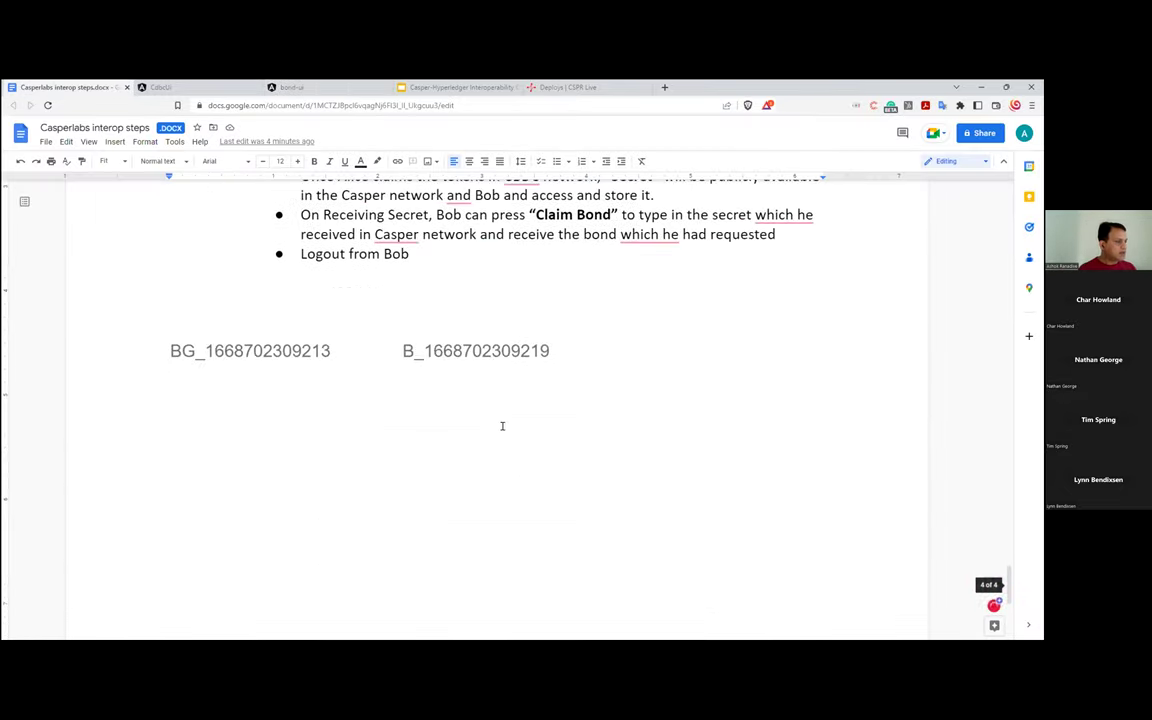
key("ctrl+v")
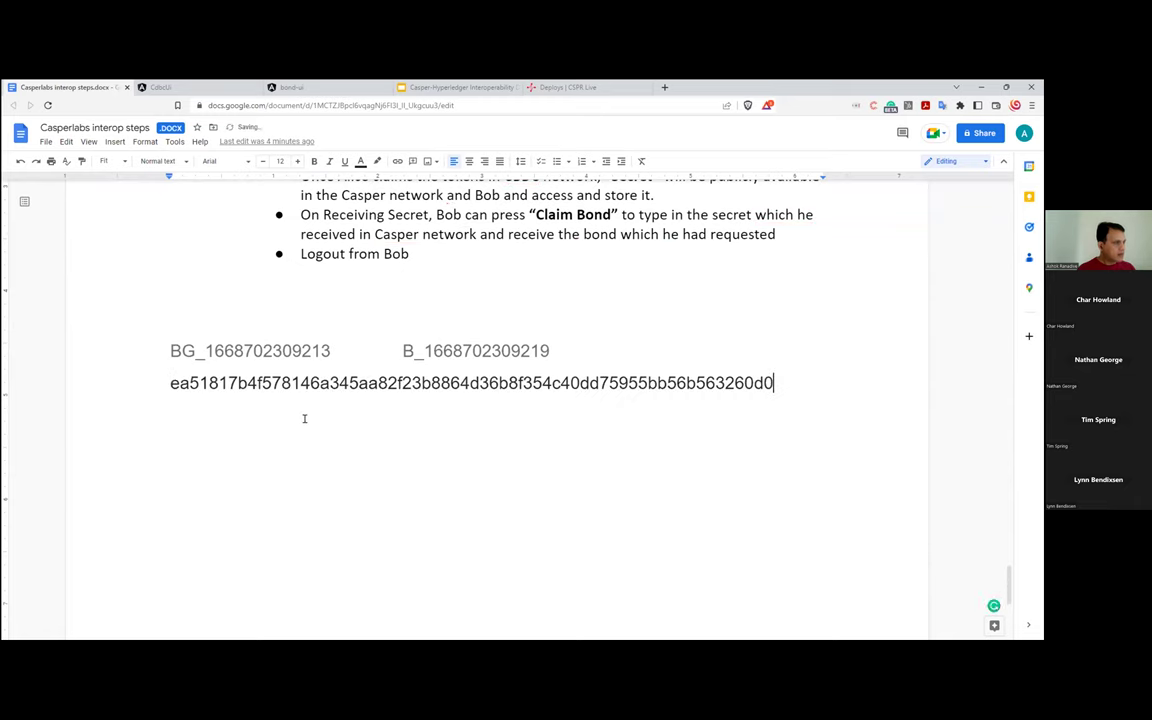
Step: Review the interop instructions for the CBDC Network, and log in there with the bond buyer's saved username and password
scroll(638, 360, "down", 1)
scroll(633, 406, "up", 4)
scroll(573, 432, "up", 8)
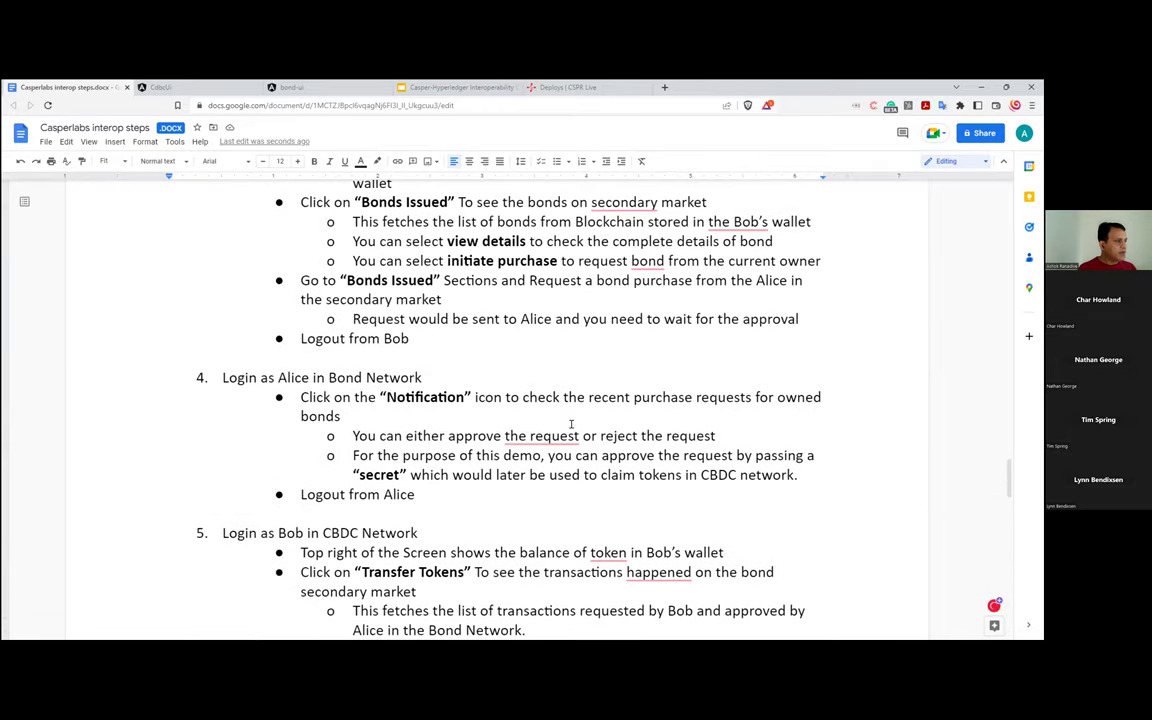
scroll(571, 424, "up", 1)
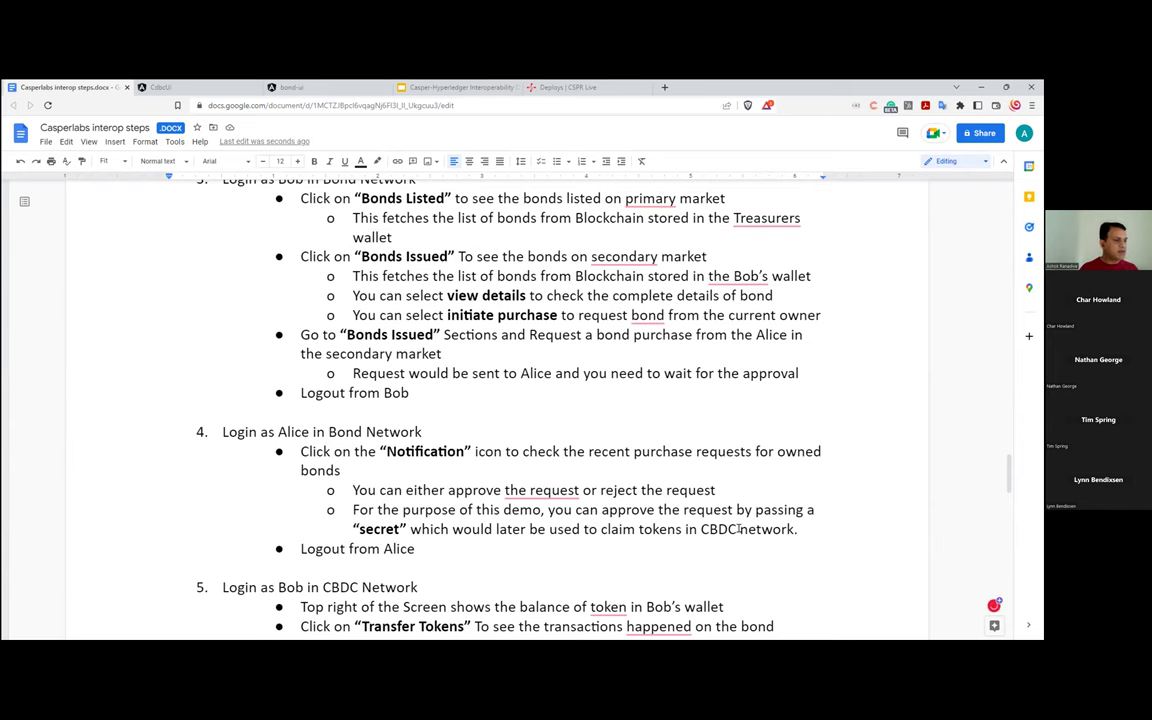
scroll(467, 492, "down", 5)
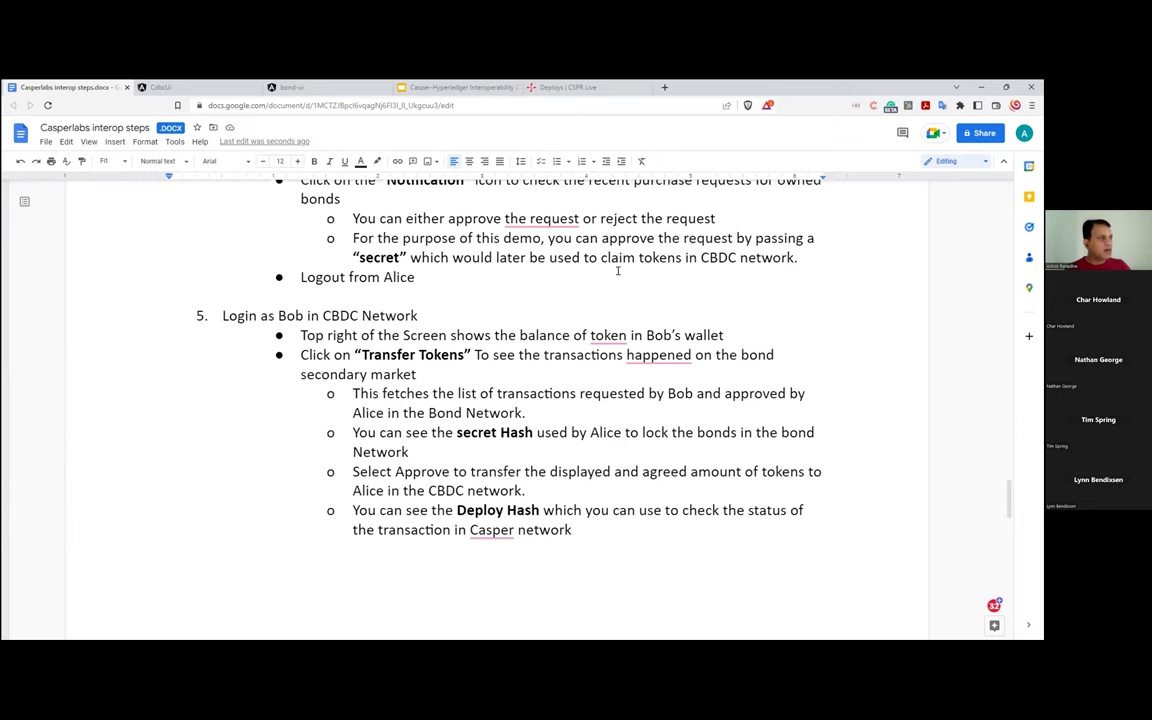
left_click(204, 90)
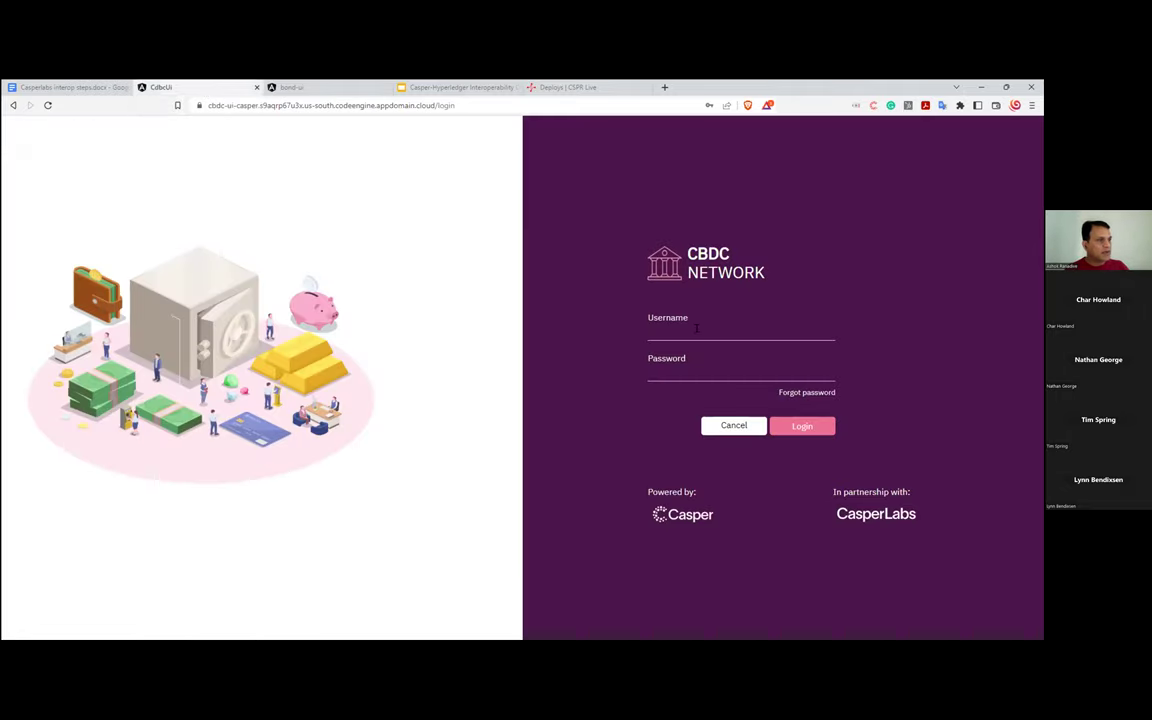
left_click(696, 328)
left_click(736, 357)
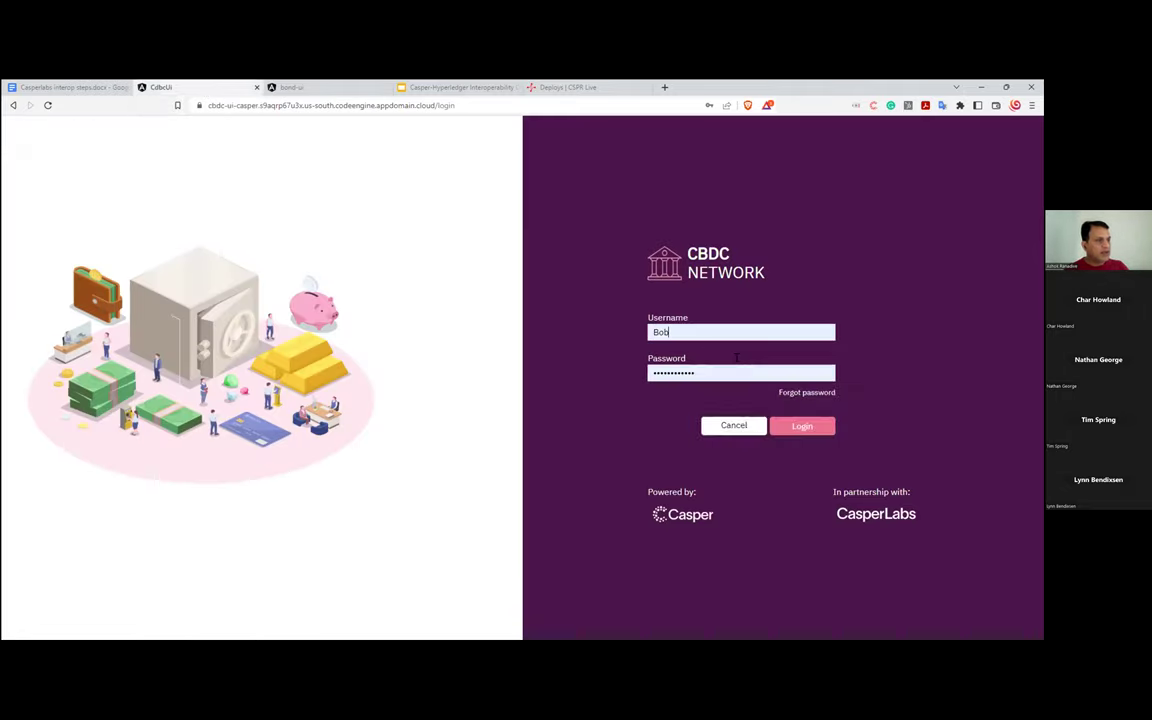
left_click(801, 427)
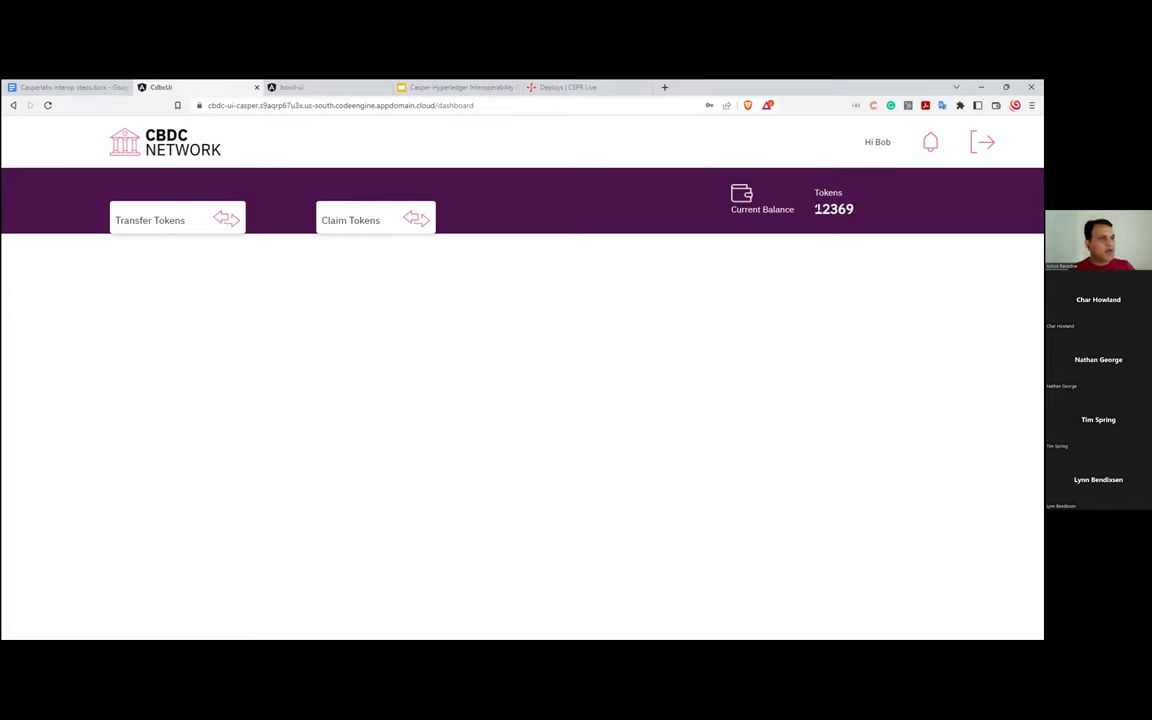
double_click(834, 209)
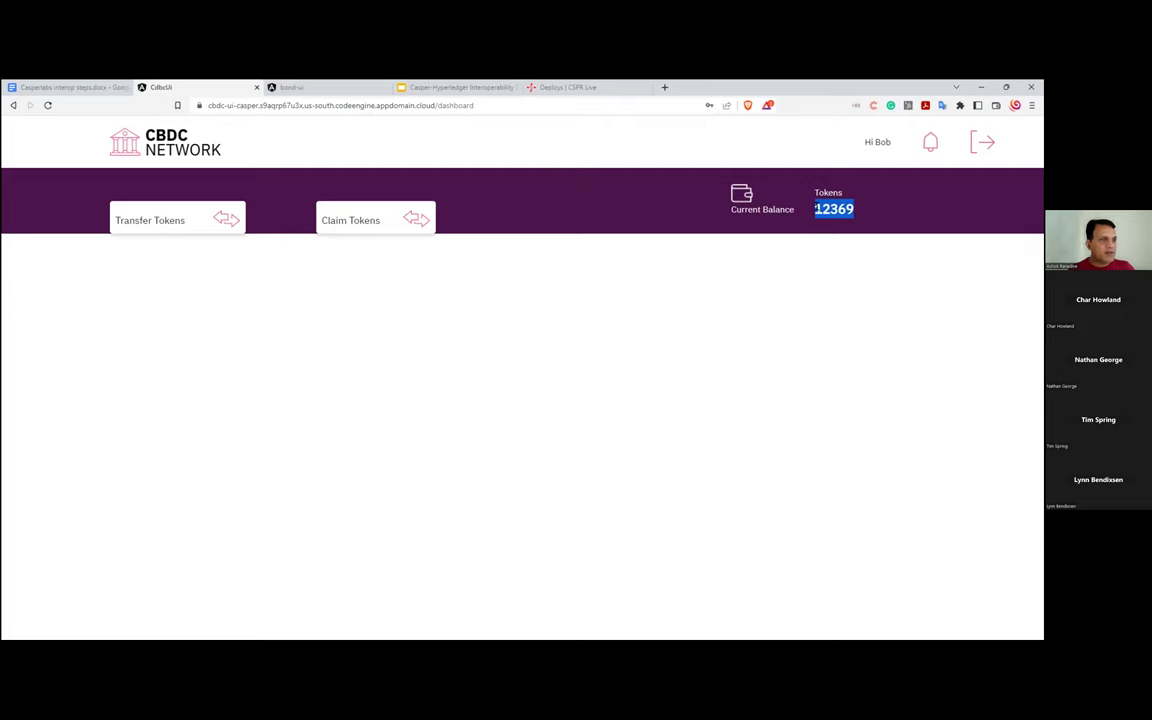
left_click(196, 222)
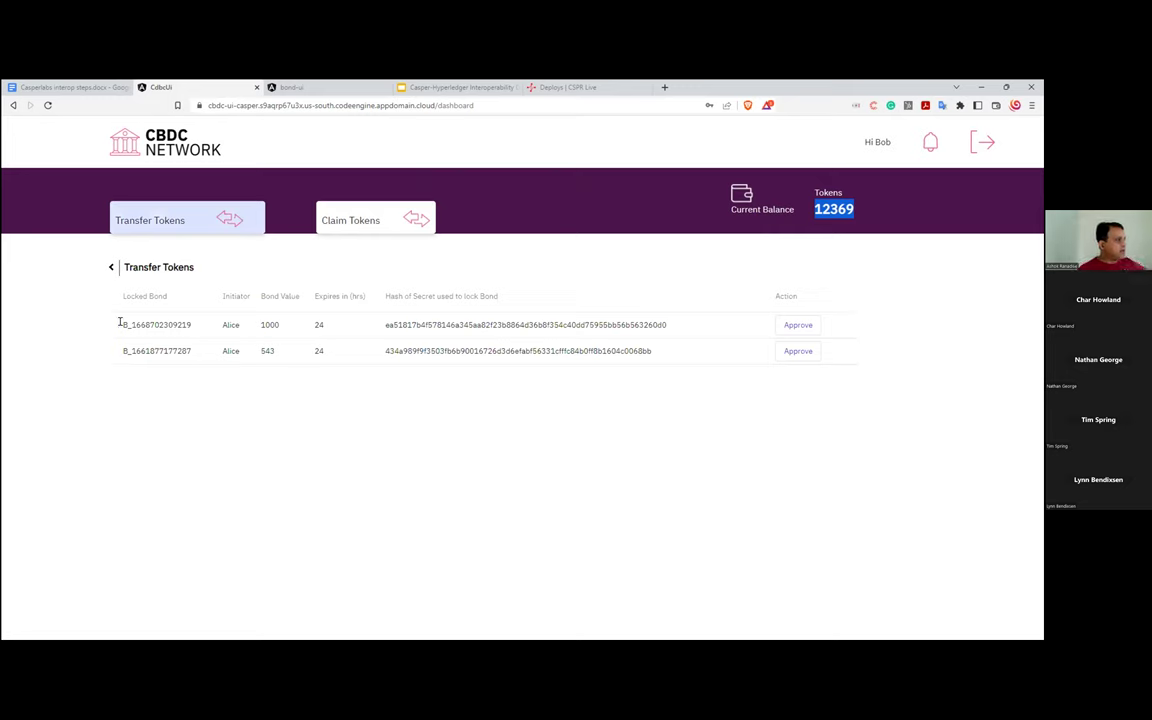
left_click_drag(119, 322, 203, 329)
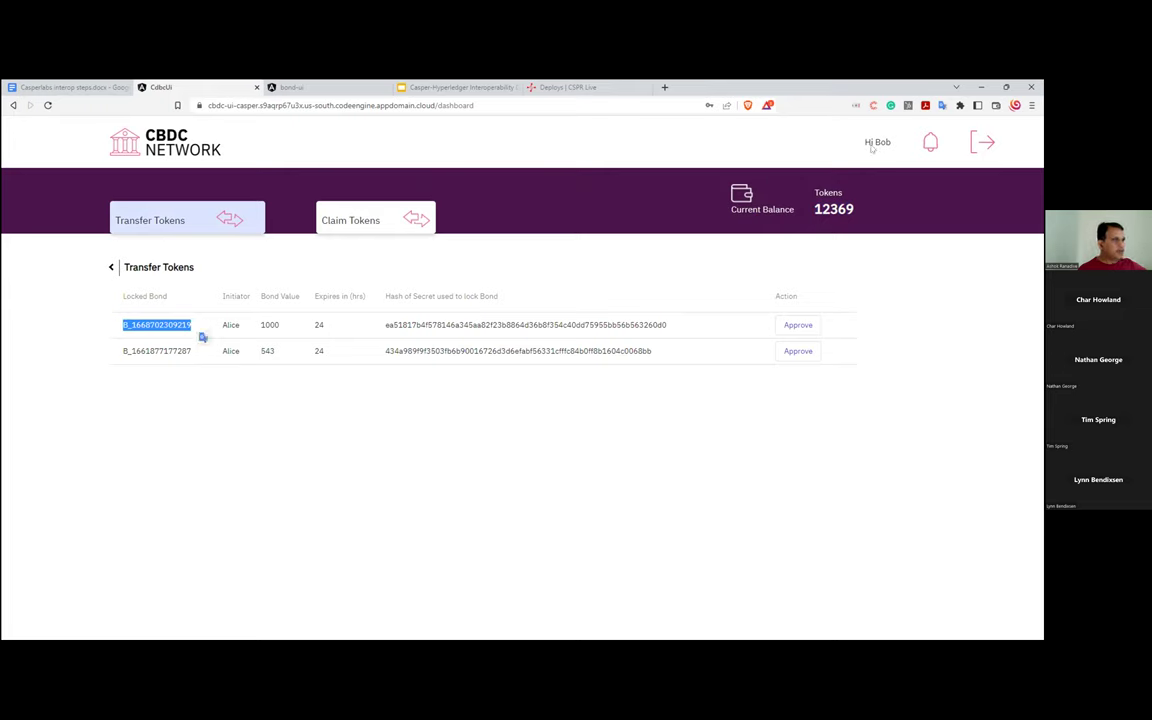
double_click(440, 324)
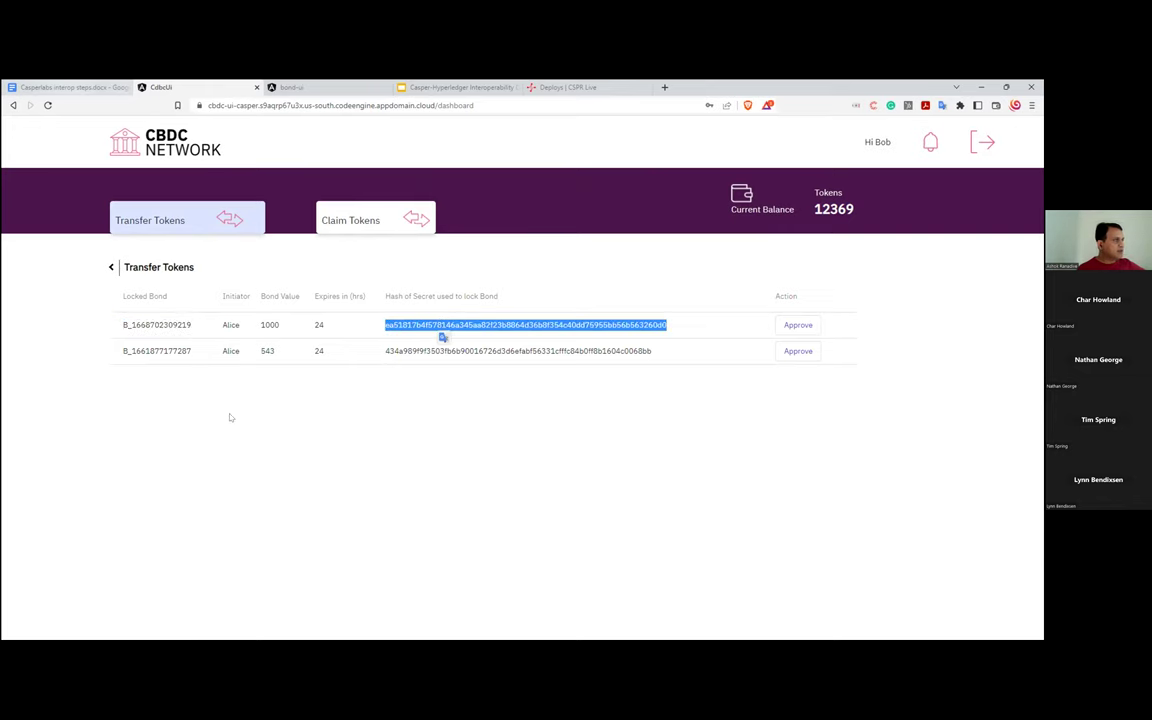
left_click(247, 462)
left_click(62, 86)
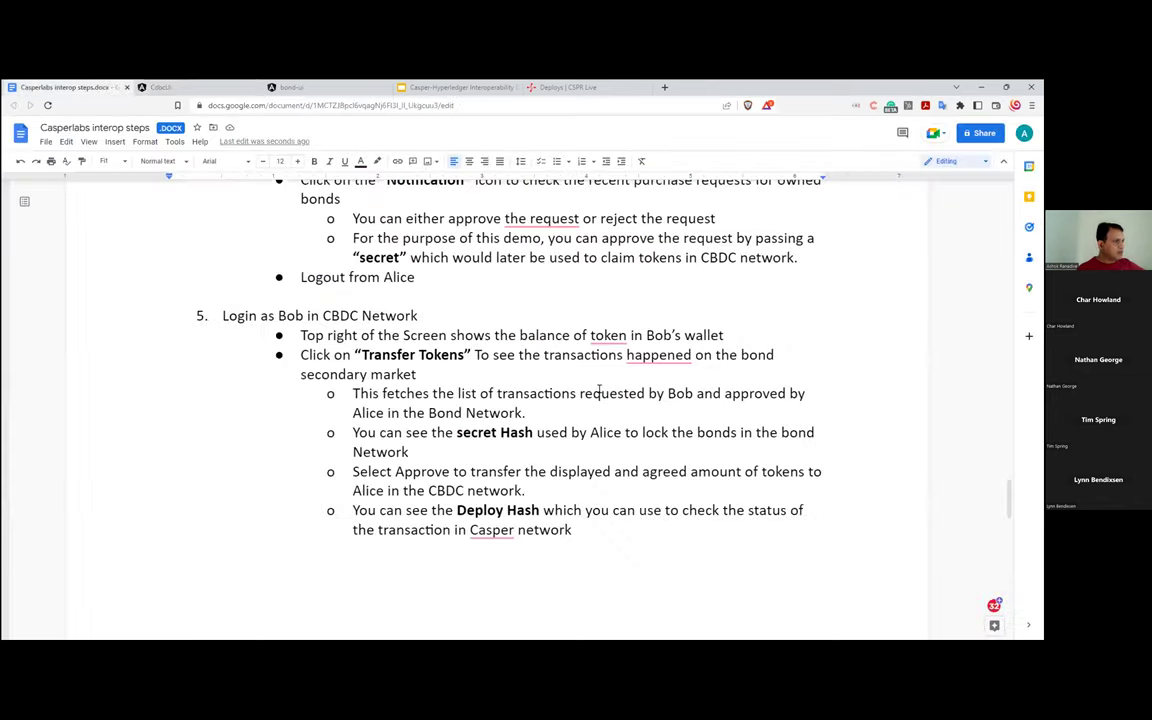
scroll(468, 514, "down", 1)
scroll(328, 398, "down", 15)
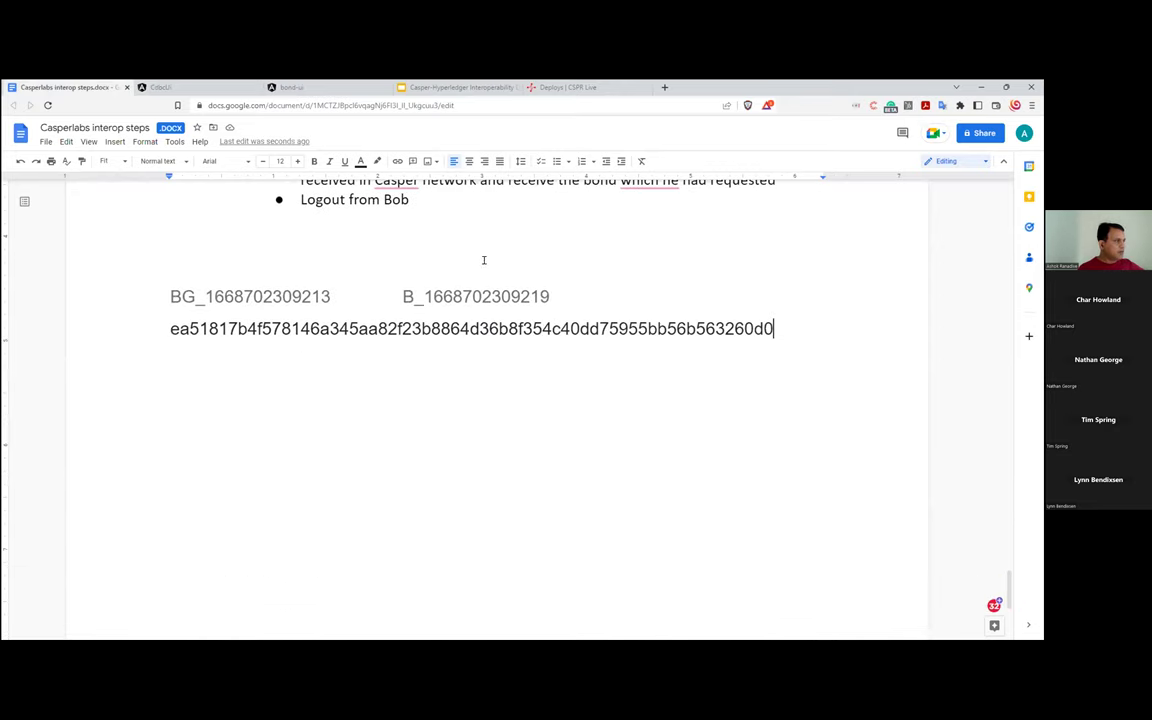
left_click(200, 87)
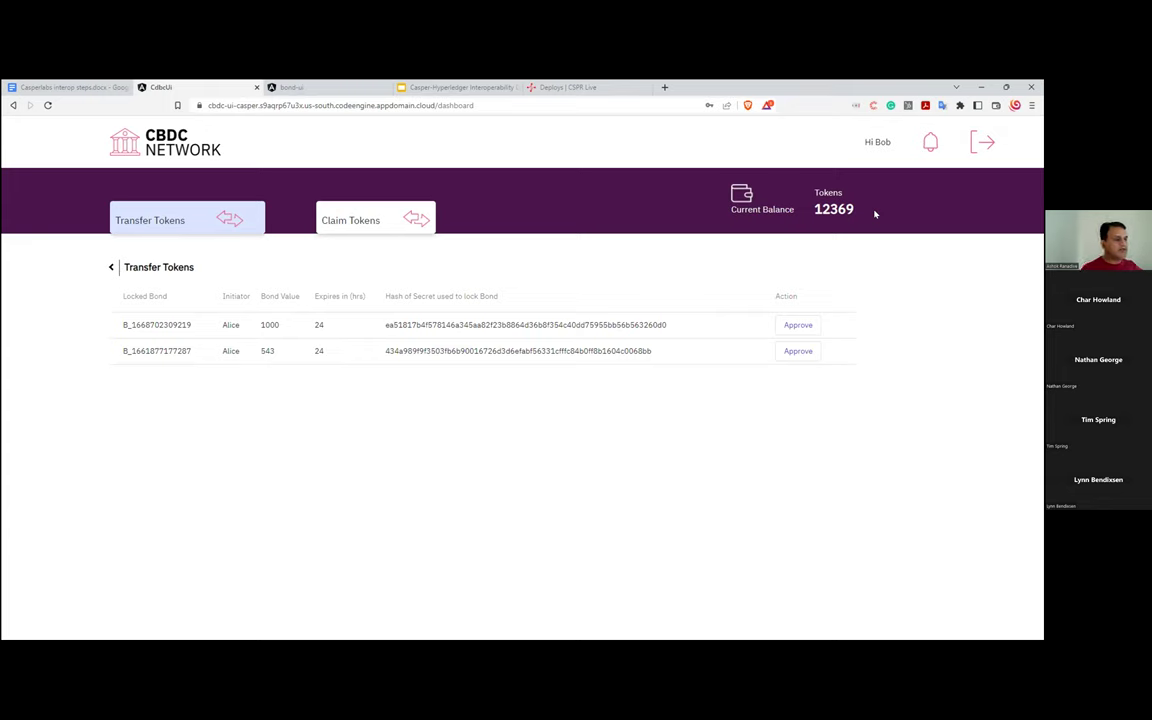
left_click(797, 326)
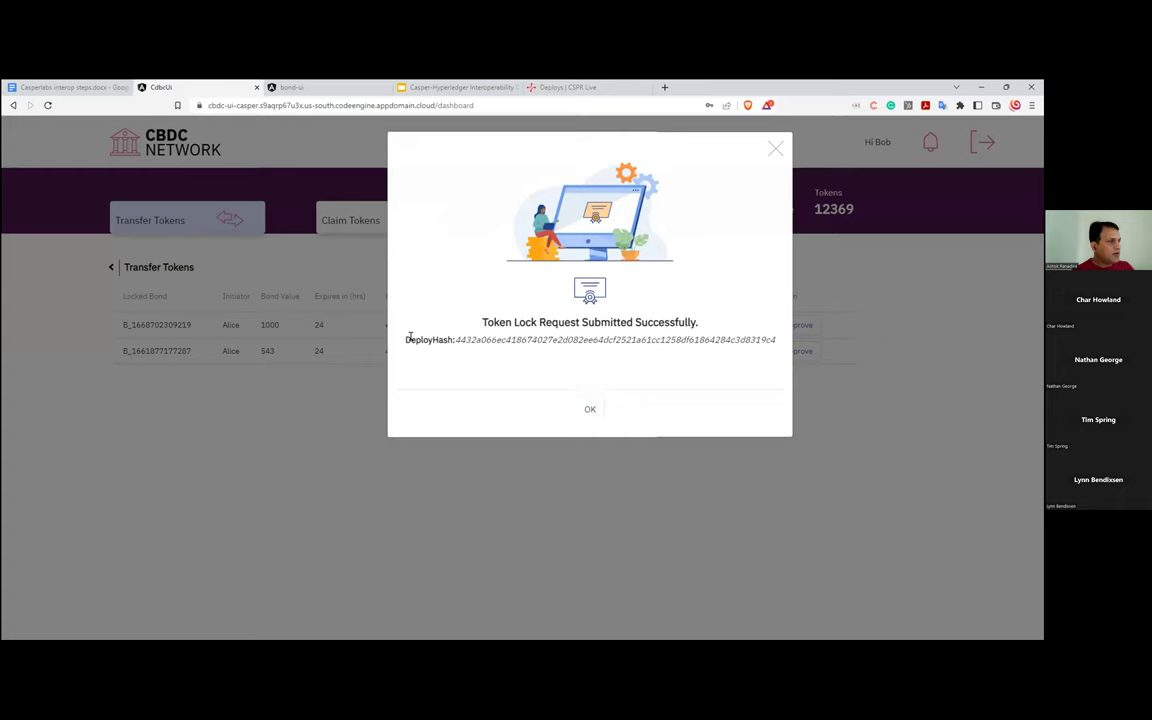
triple_click(565, 340)
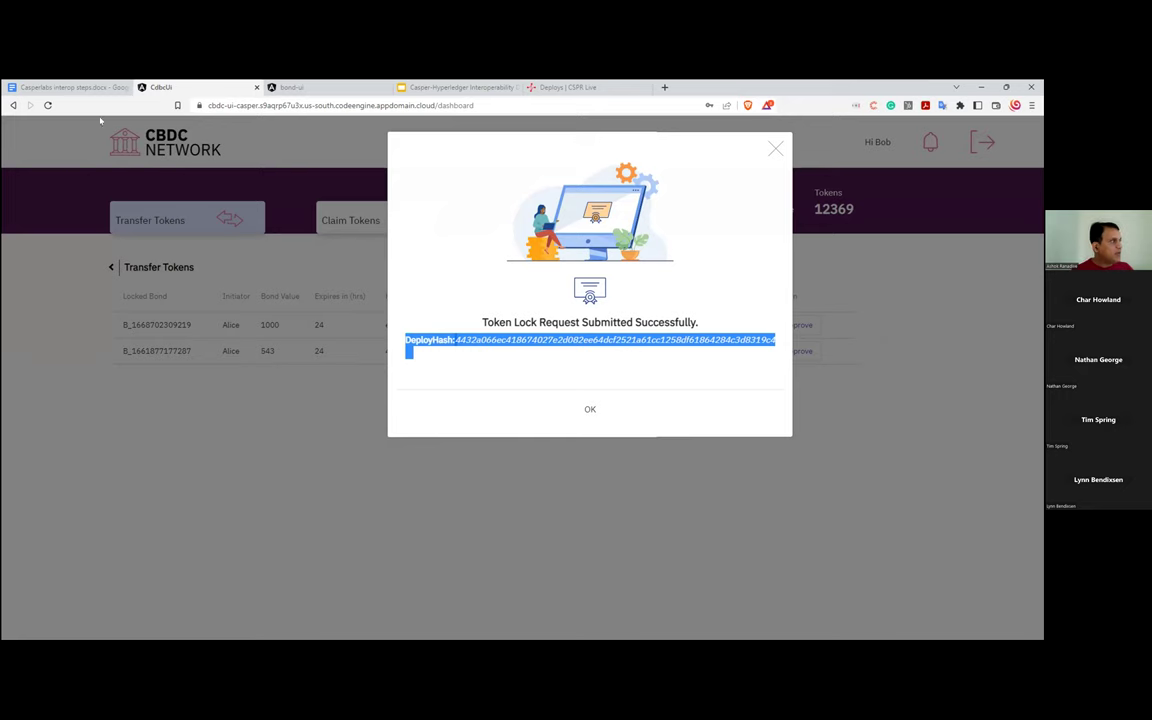
left_click(65, 87)
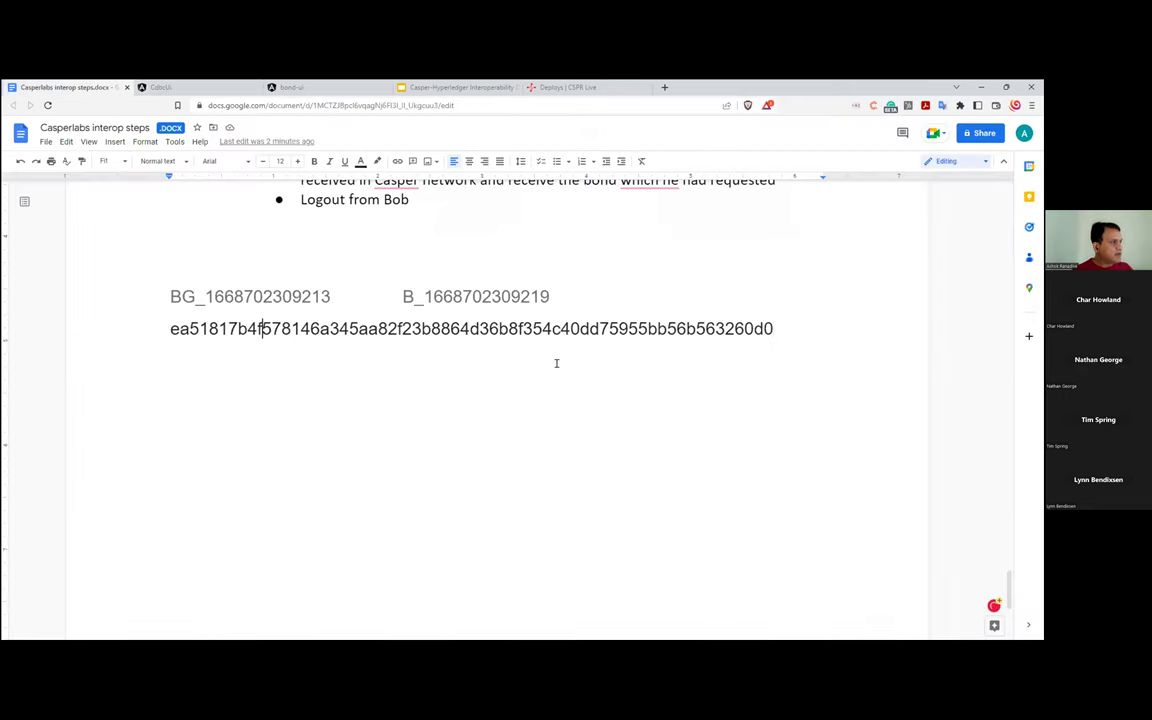
key("Return")
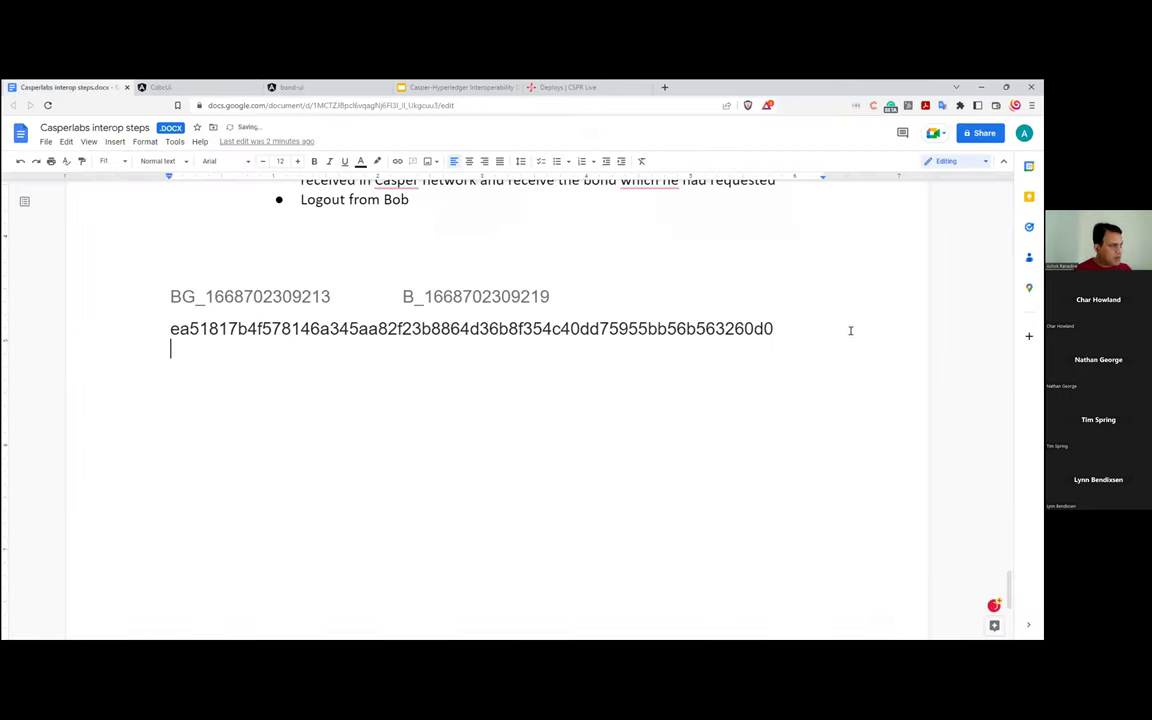
type("DeployHash:  4432a066ec418674027e2d082ee64dcf2521a61cc1258df61864284c3d8319c4")
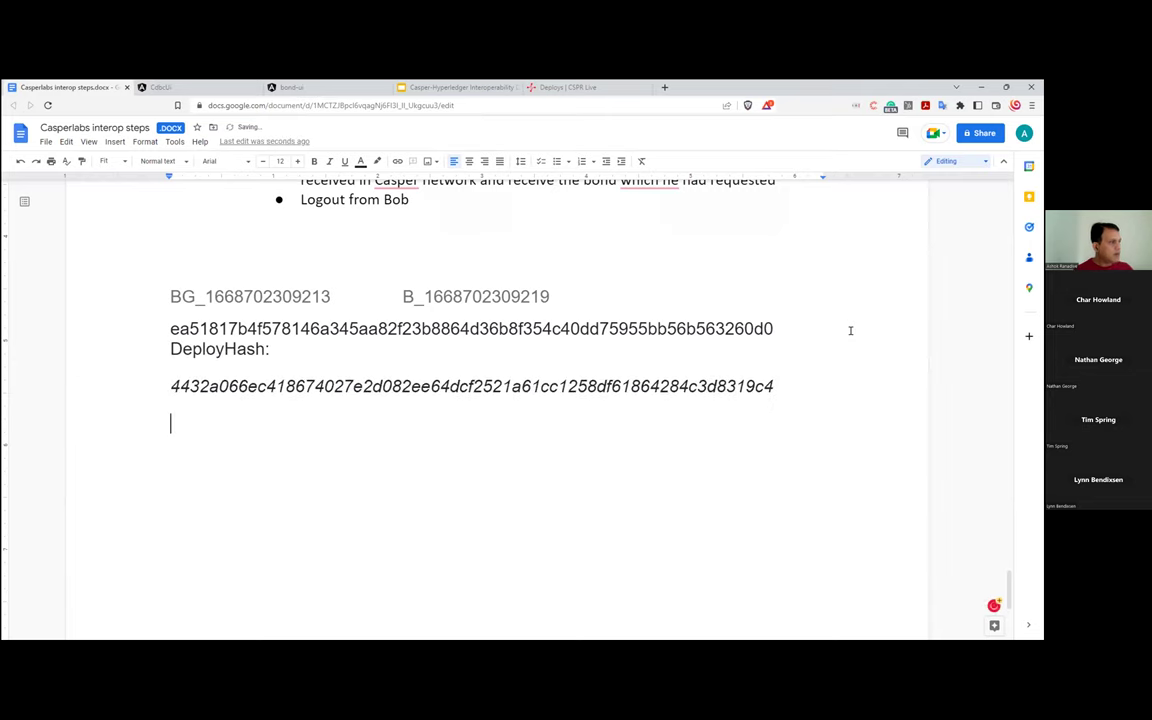
Step: Dismiss the token lock confirmation in the CBDC Network and sign out the buyer
left_click(160, 87)
left_click(589, 407)
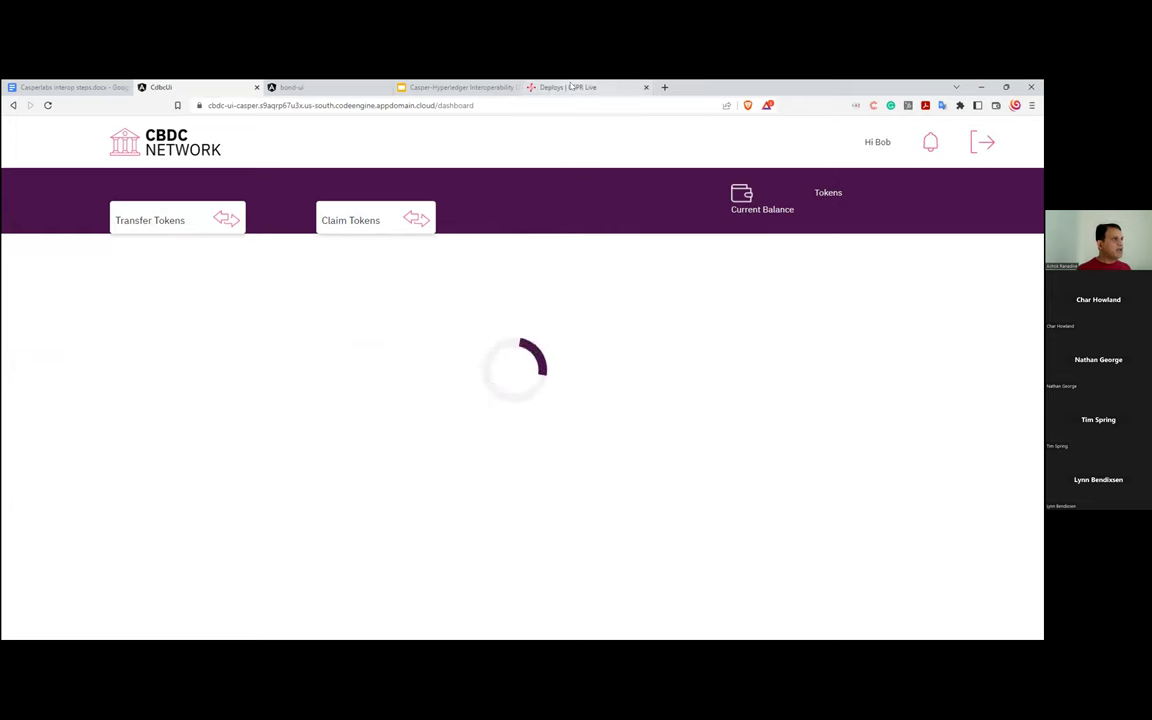
left_click(986, 146)
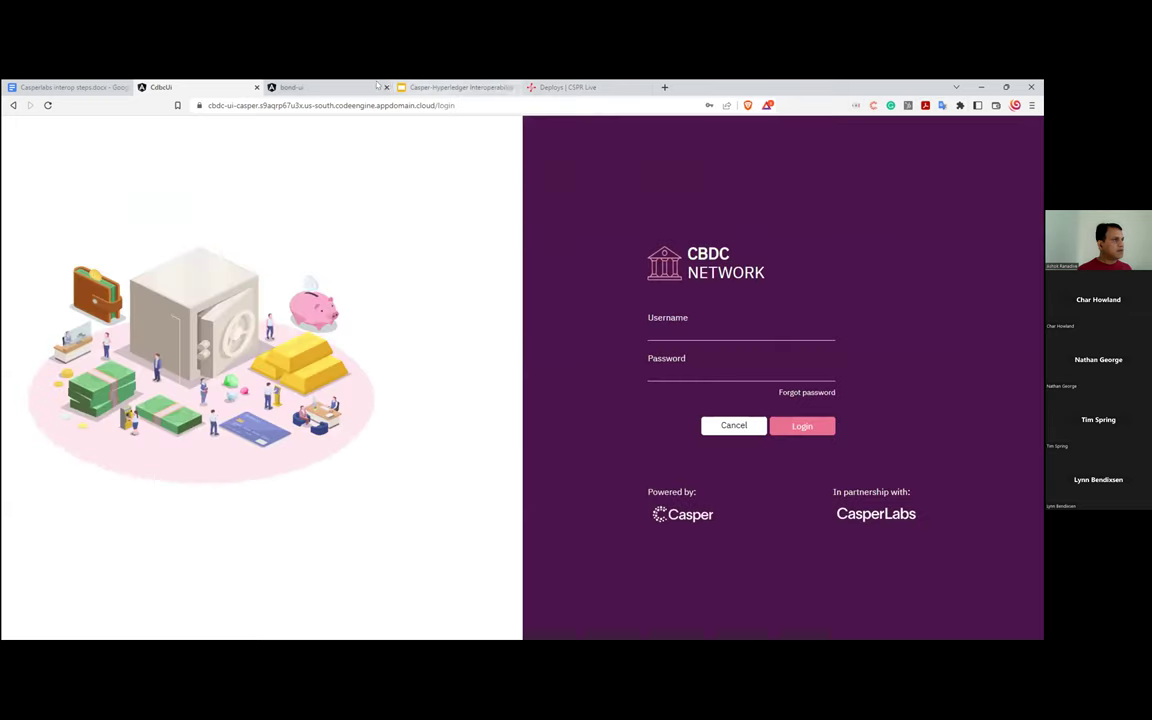
Step: Refresh the deploys list on CSPR.live and search for the copied token lock deploy hash without its DeployHash: label
left_click(562, 87)
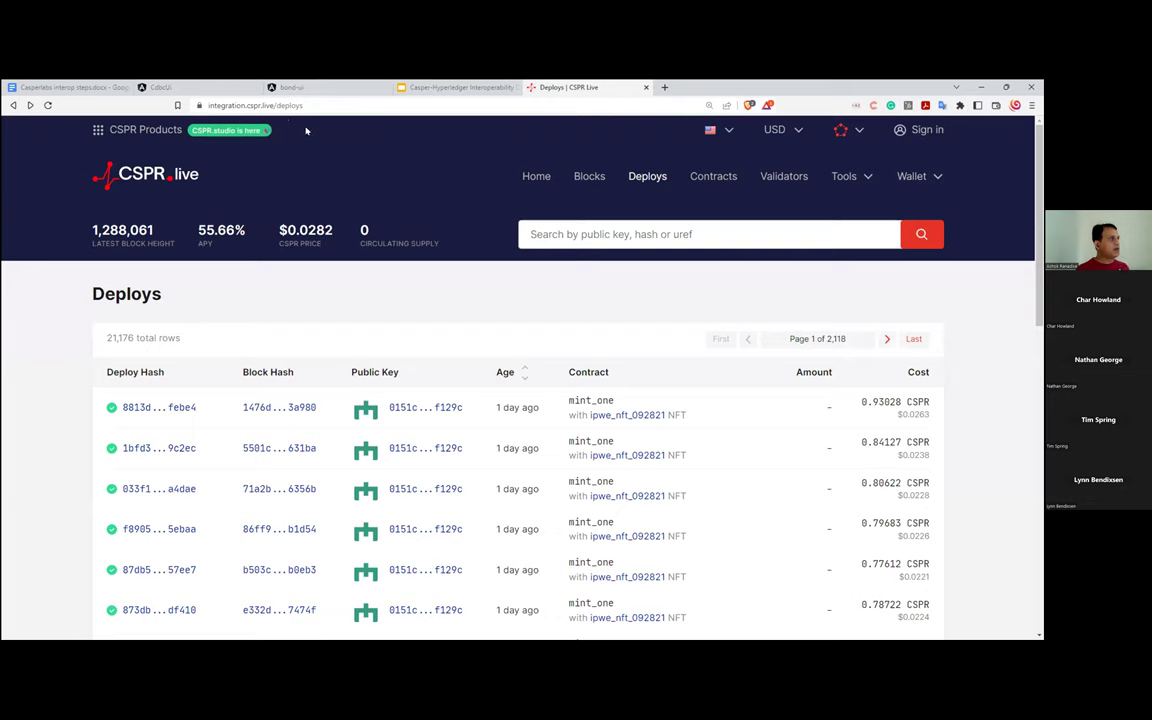
left_click(47, 105)
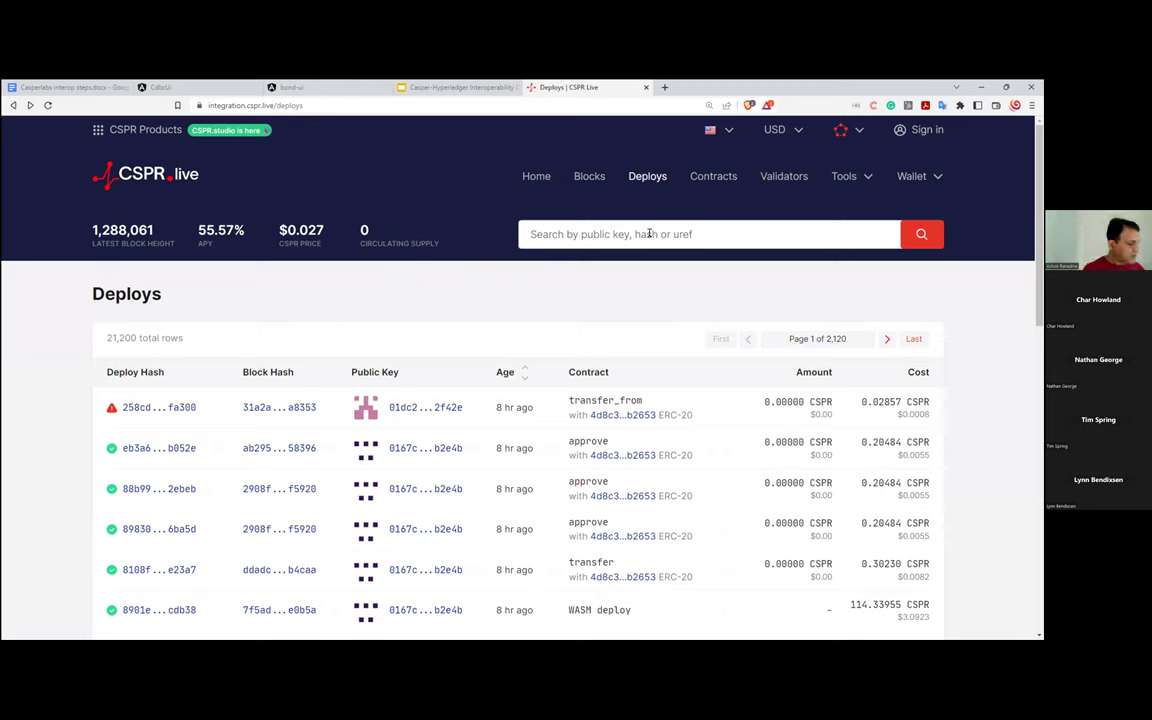
key("ctrl+v")
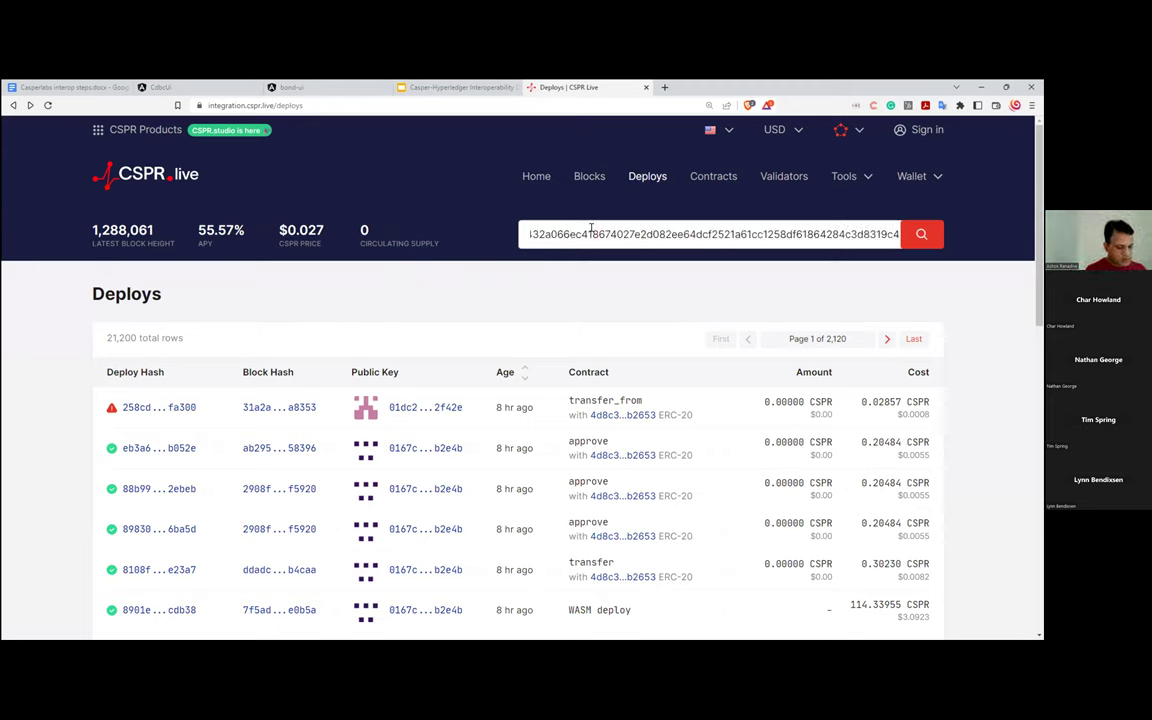
key("ctrl+Left")
key("ctrl+Left")
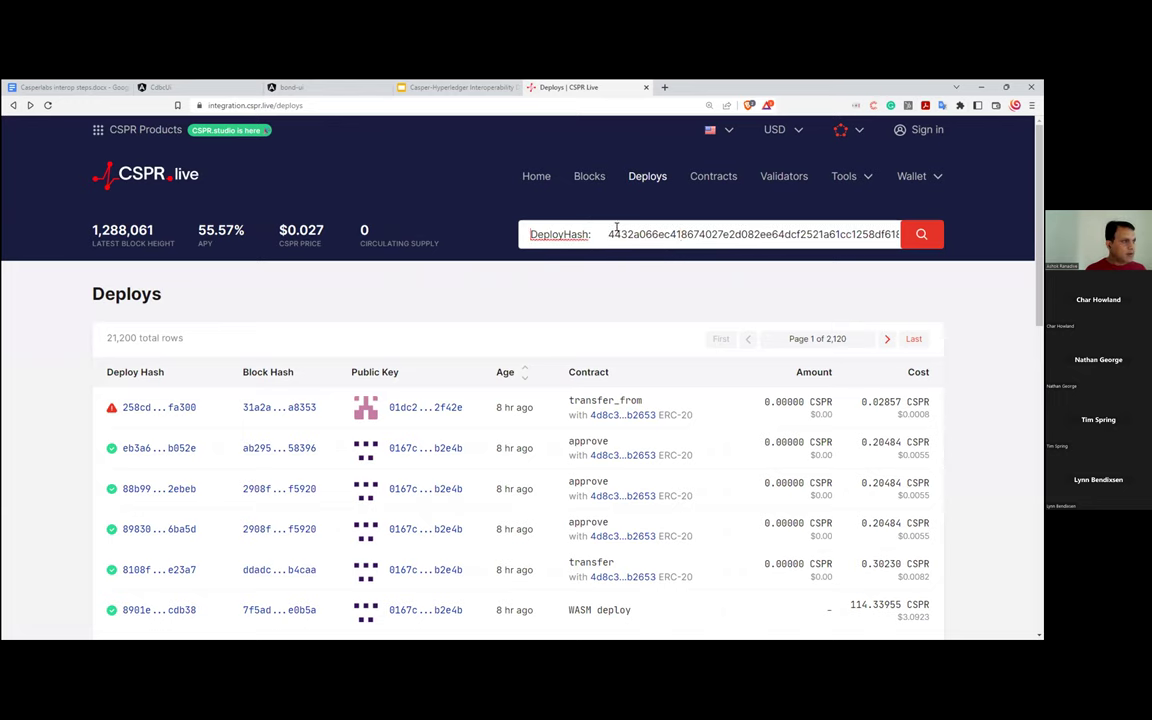
key("BackSpace")
key("BackSpace")
key("BackSpace")
key("BackSpace")
key("BackSpace")
key("BackSpace")
key("BackSpace")
key("BackSpace")
key("BackSpace")
key("BackSpace")
key("BackSpace")
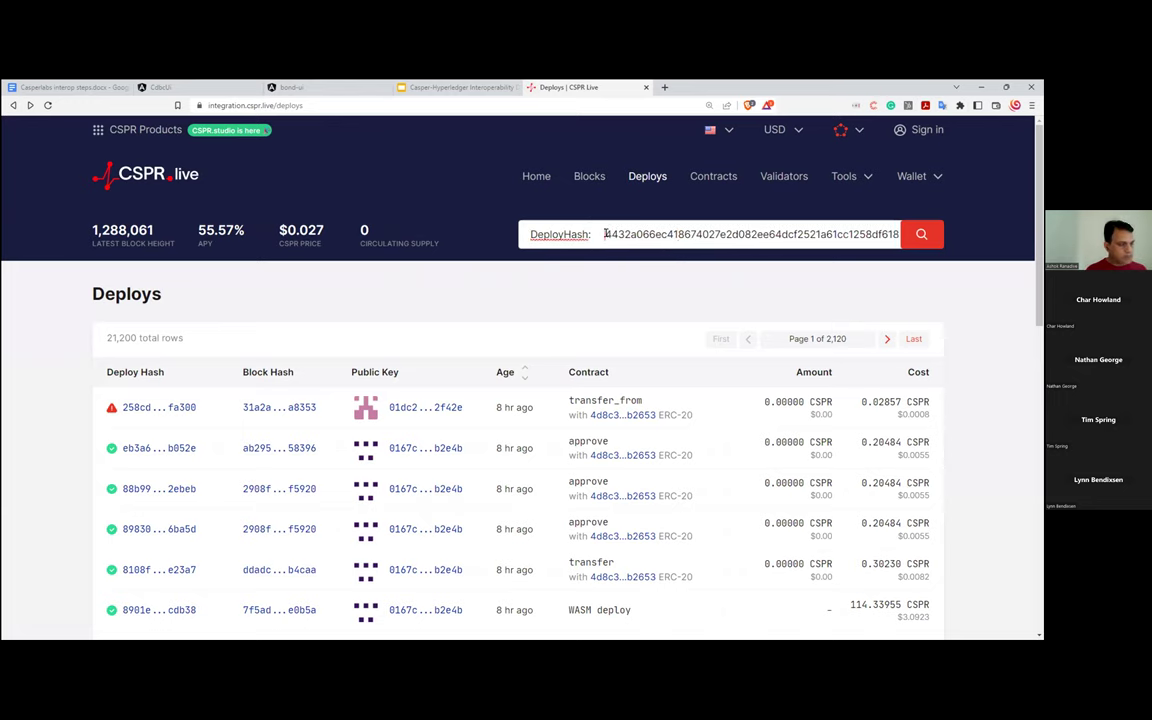
key("BackSpace")
key("Return")
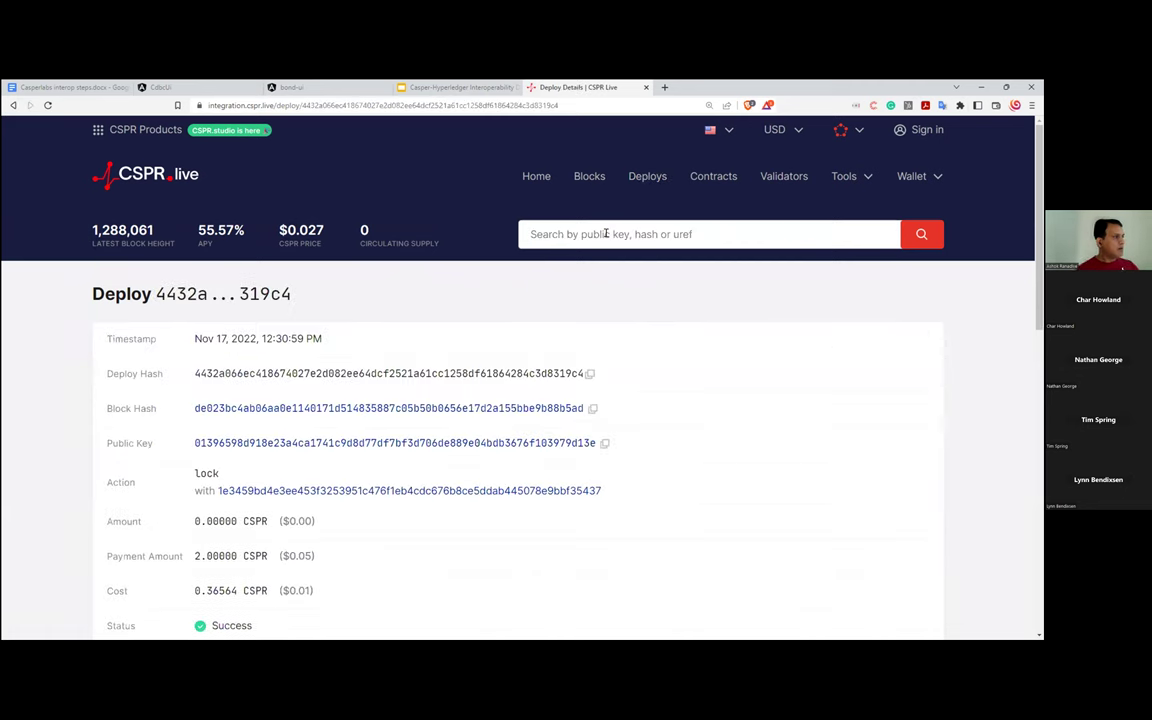
Step: Check the deploy's details on CSPR.live and compare its deploy hash with the one noted in the steps document
scroll(550, 338, "down", 1)
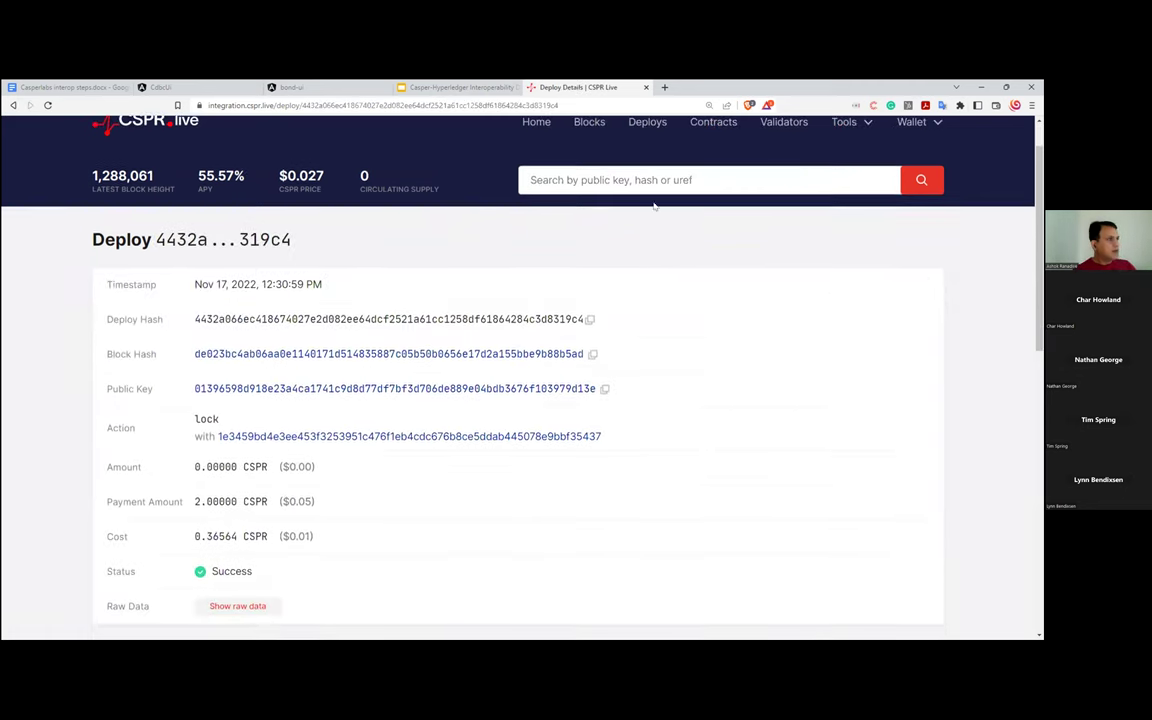
scroll(480, 261, "down", 1)
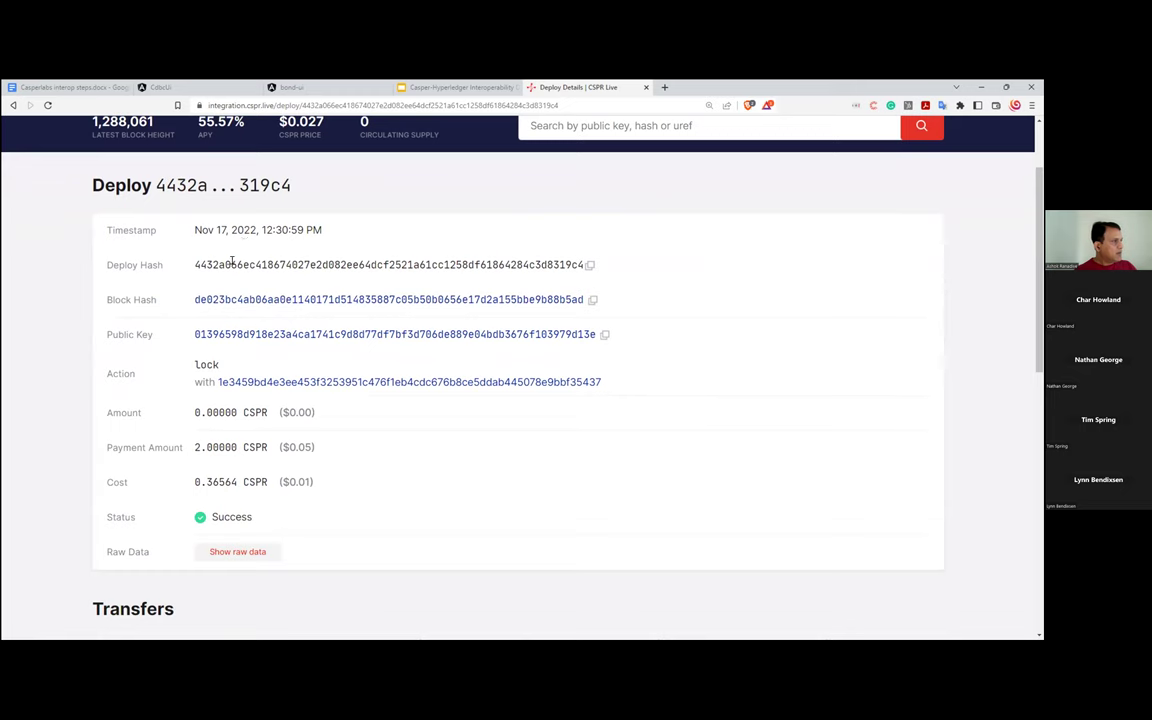
key("ctrl+1")
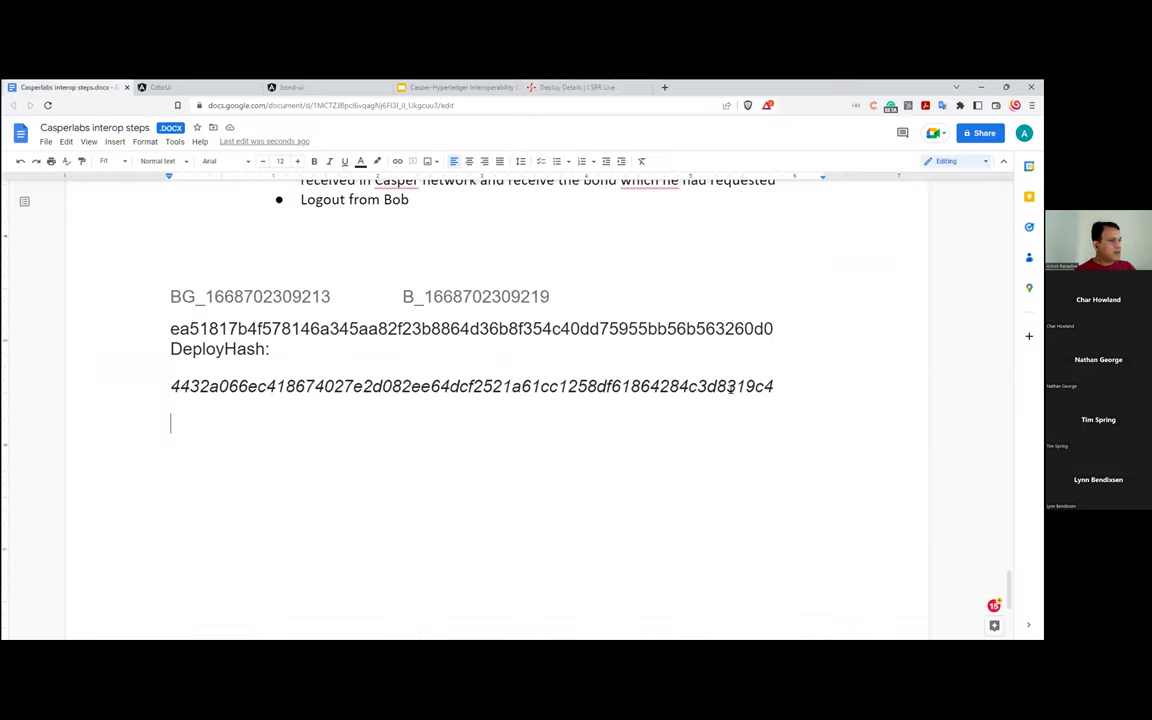
left_click(564, 87)
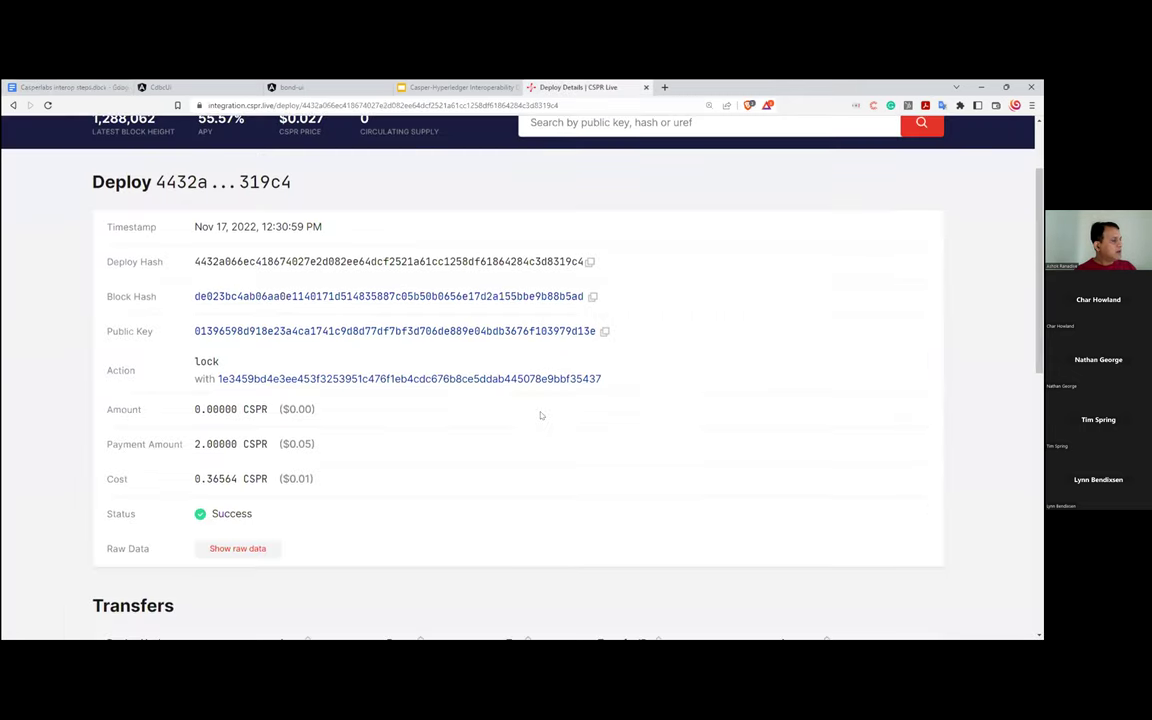
Step: Show the lock deploy's raw data, examine its recipient, amount, duration and hash arguments, and return to the deploys list
scroll(543, 400, "down", 3)
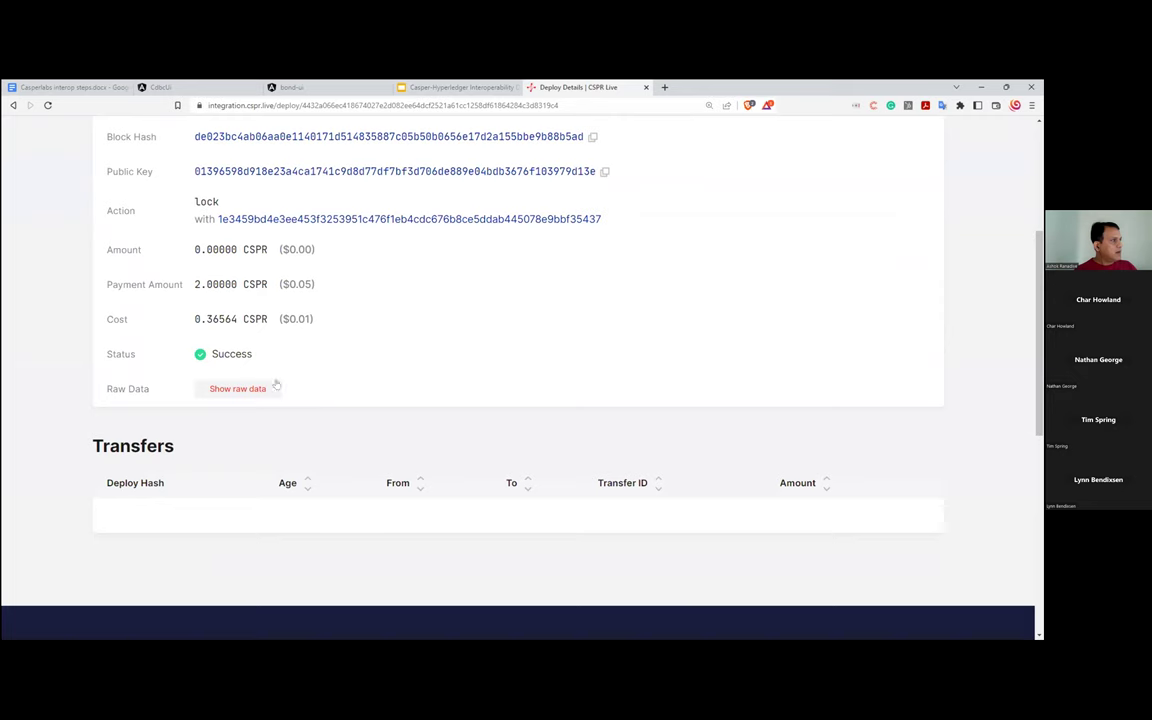
scroll(528, 340, "down", 3)
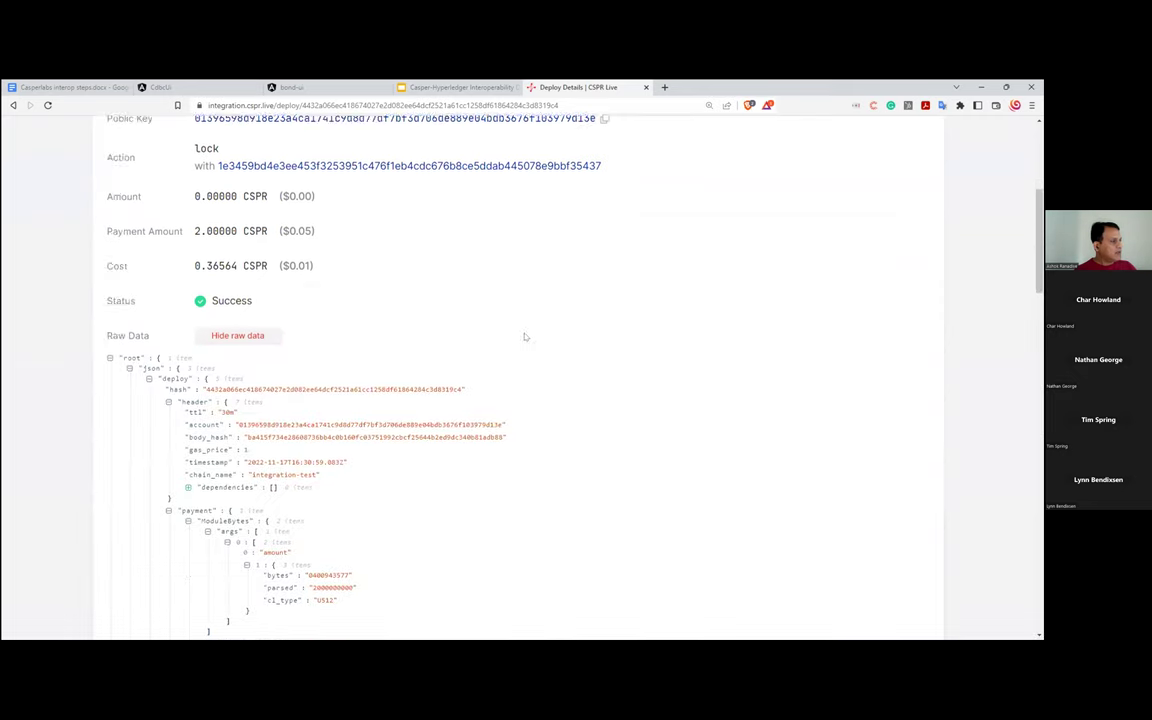
scroll(532, 320, "up", 2)
scroll(612, 329, "down", 7)
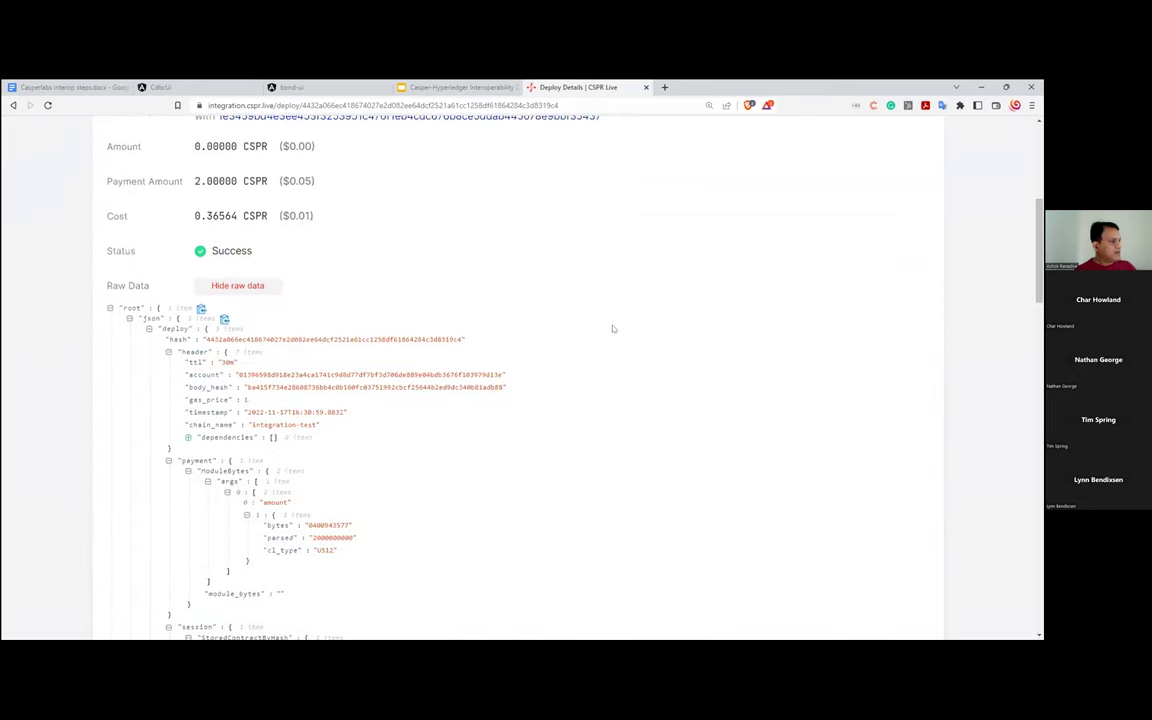
scroll(636, 328, "down", 4)
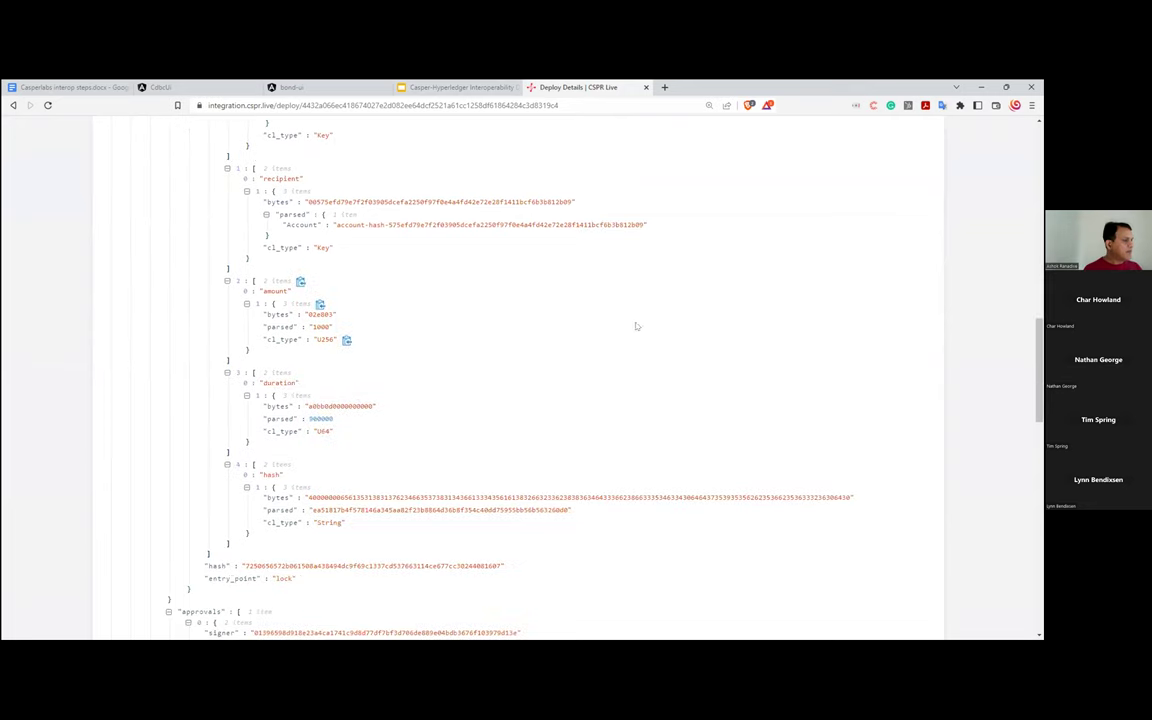
scroll(610, 376, "down", 2)
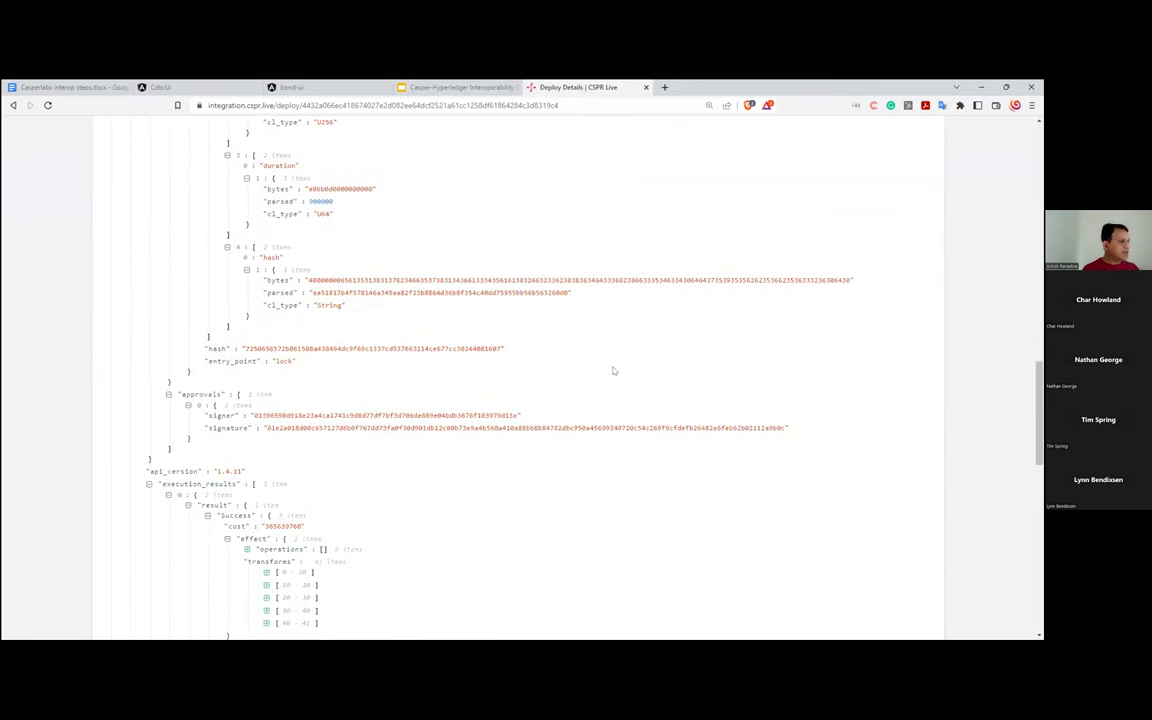
scroll(1000, 330, "up", 20)
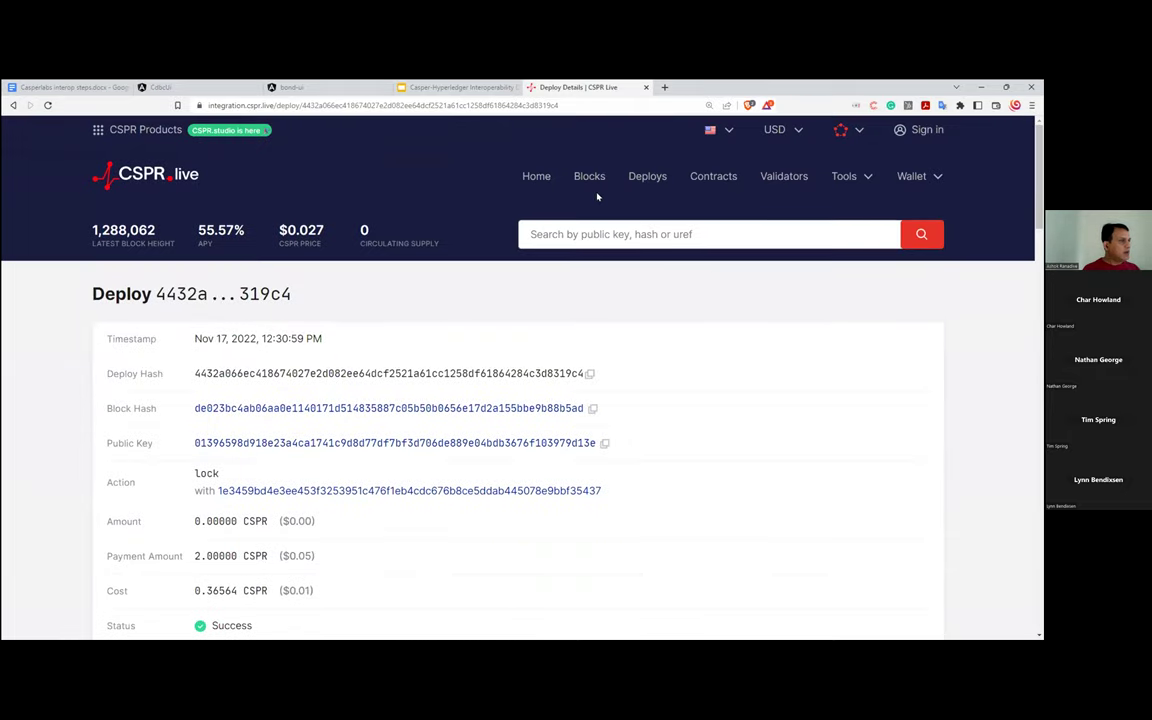
left_click(636, 180)
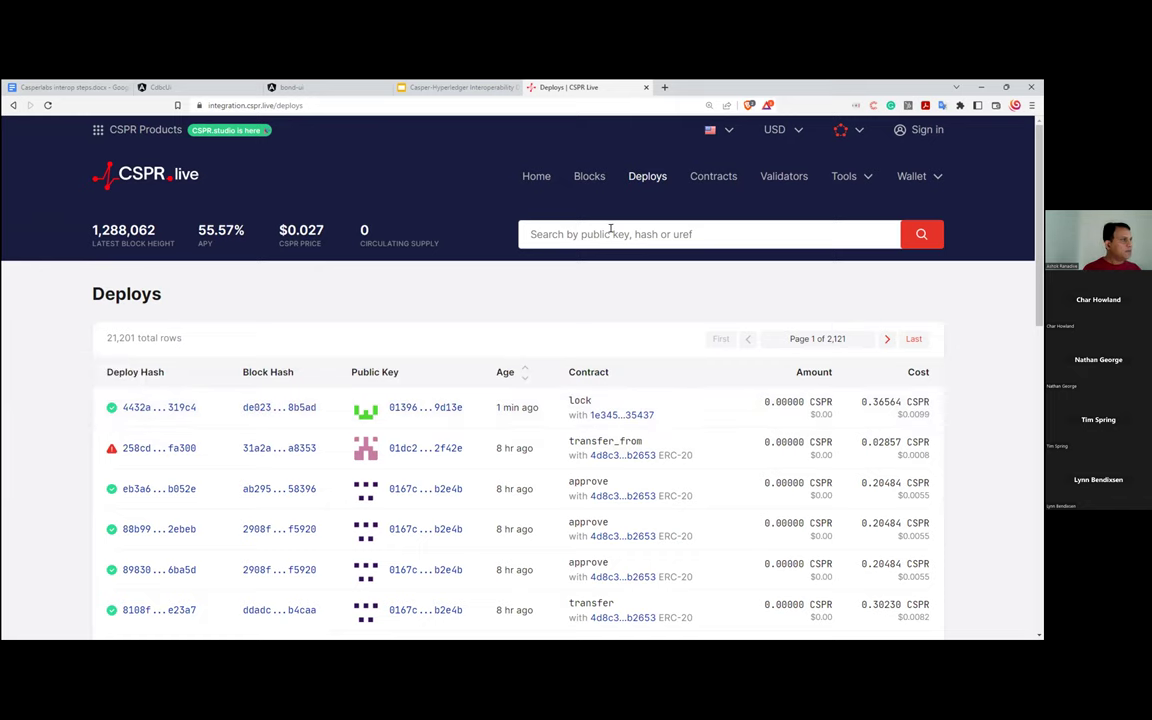
Step: Switch to the CBDC Network and log in with the bond seller's saved username and password
left_click(189, 89)
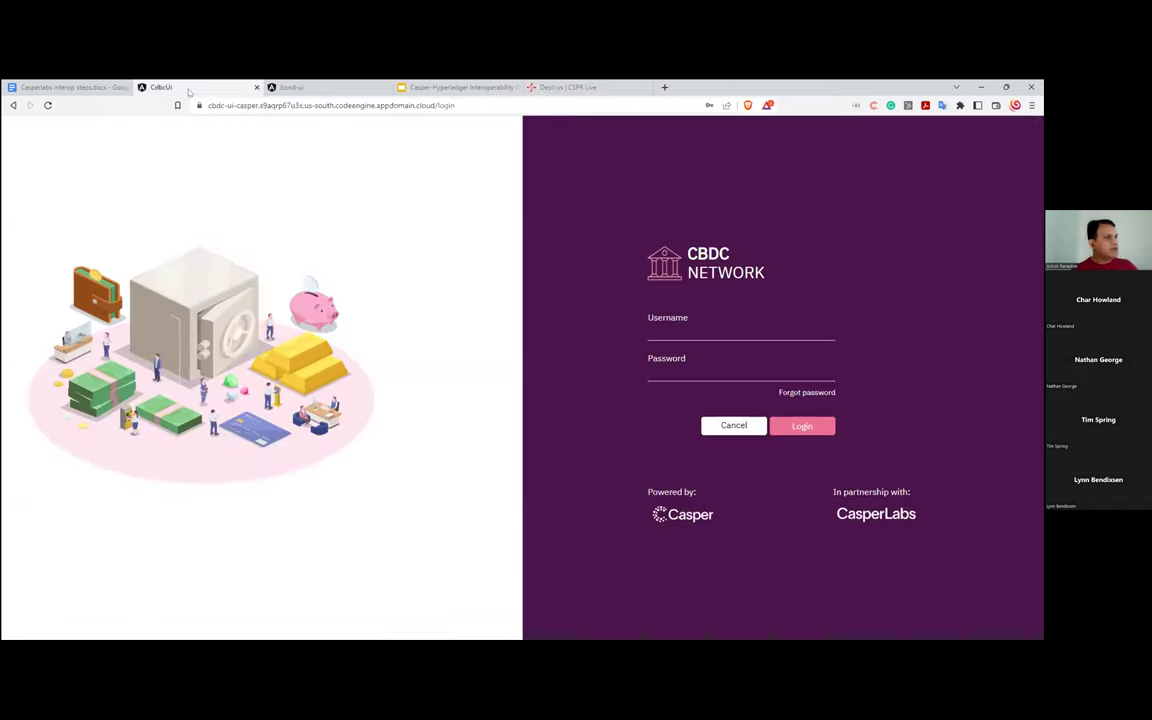
left_click(661, 324)
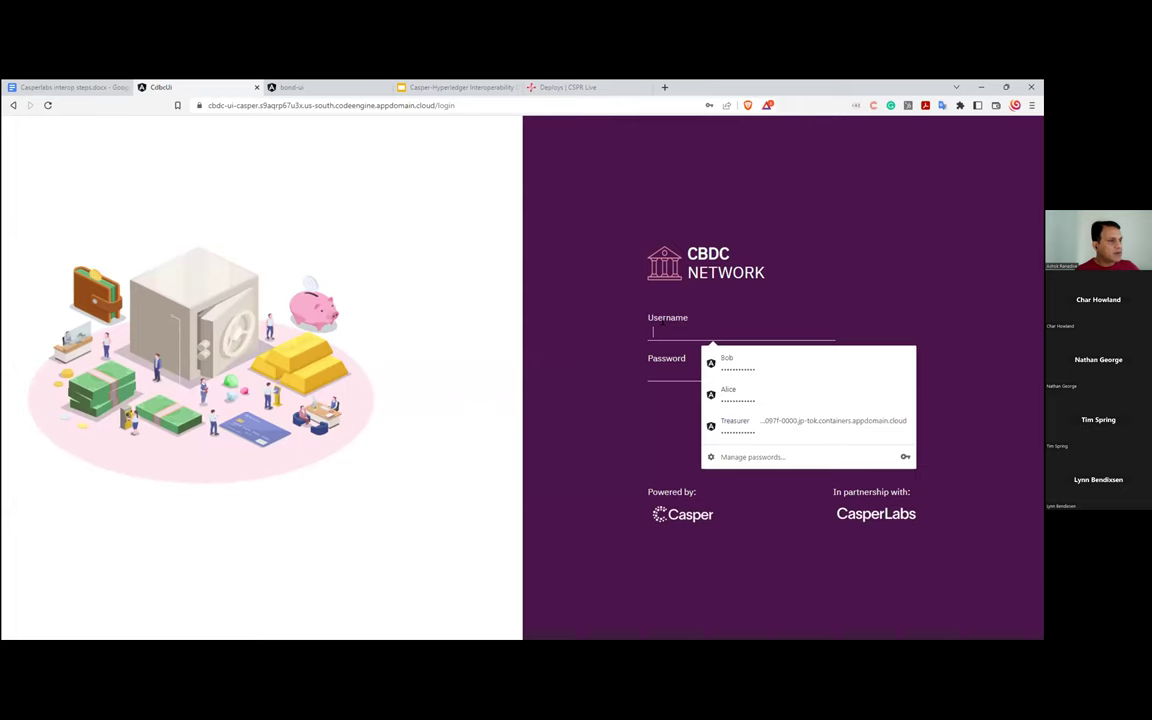
left_click(745, 394)
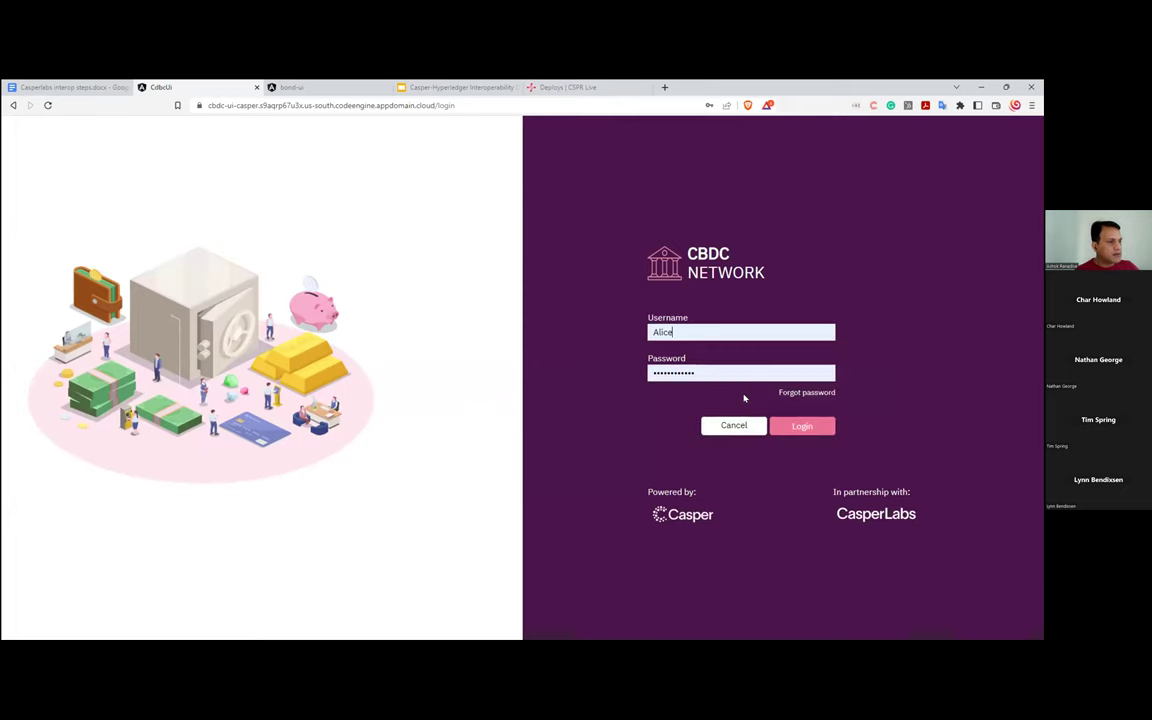
left_click(804, 426)
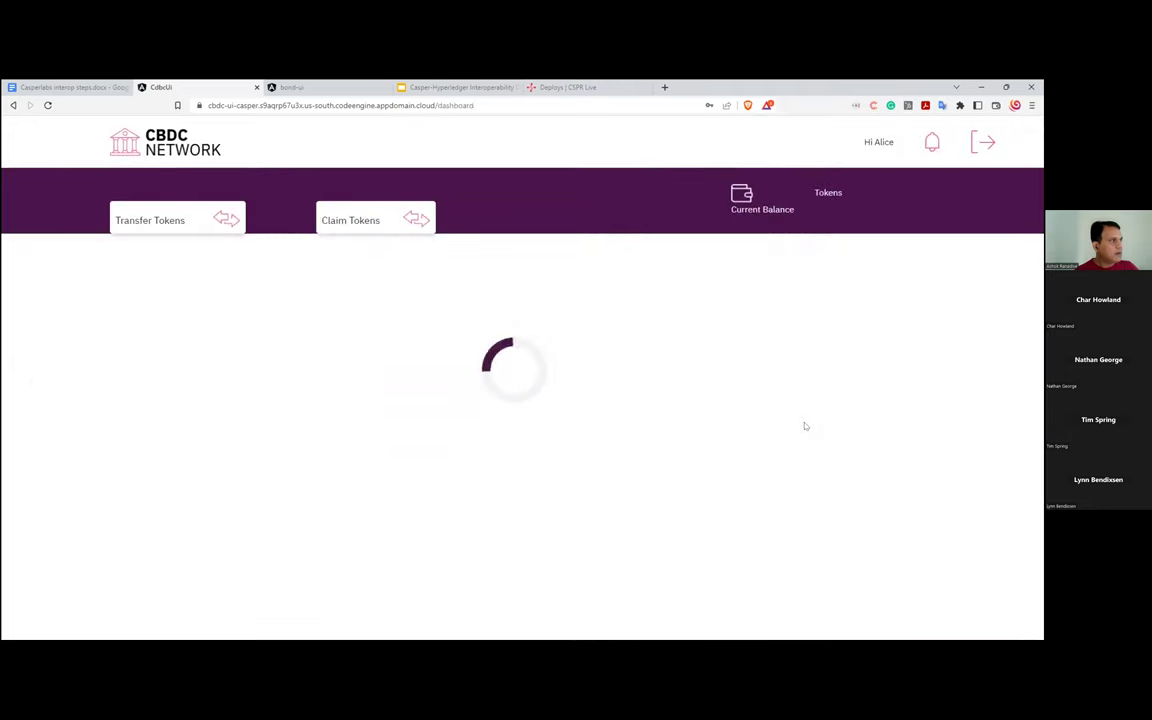
Step: Switch to the Bond Network, dismiss the bond lock confirmation, and sign out the seller
left_click(305, 88)
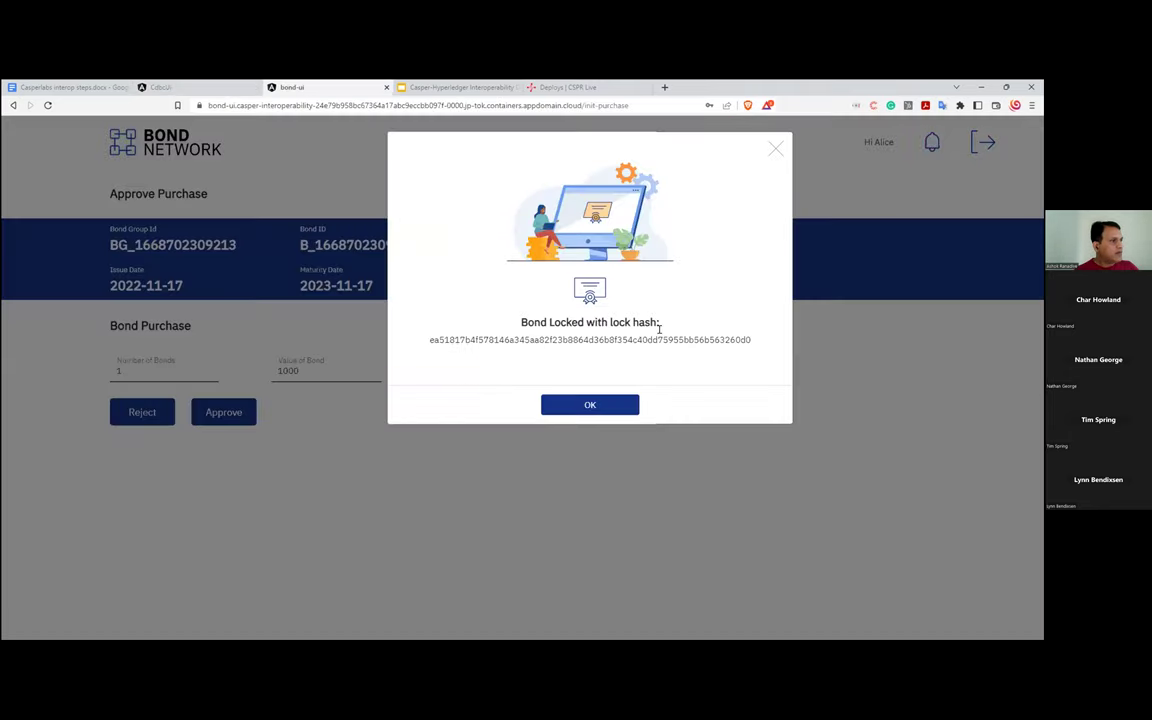
left_click(589, 403)
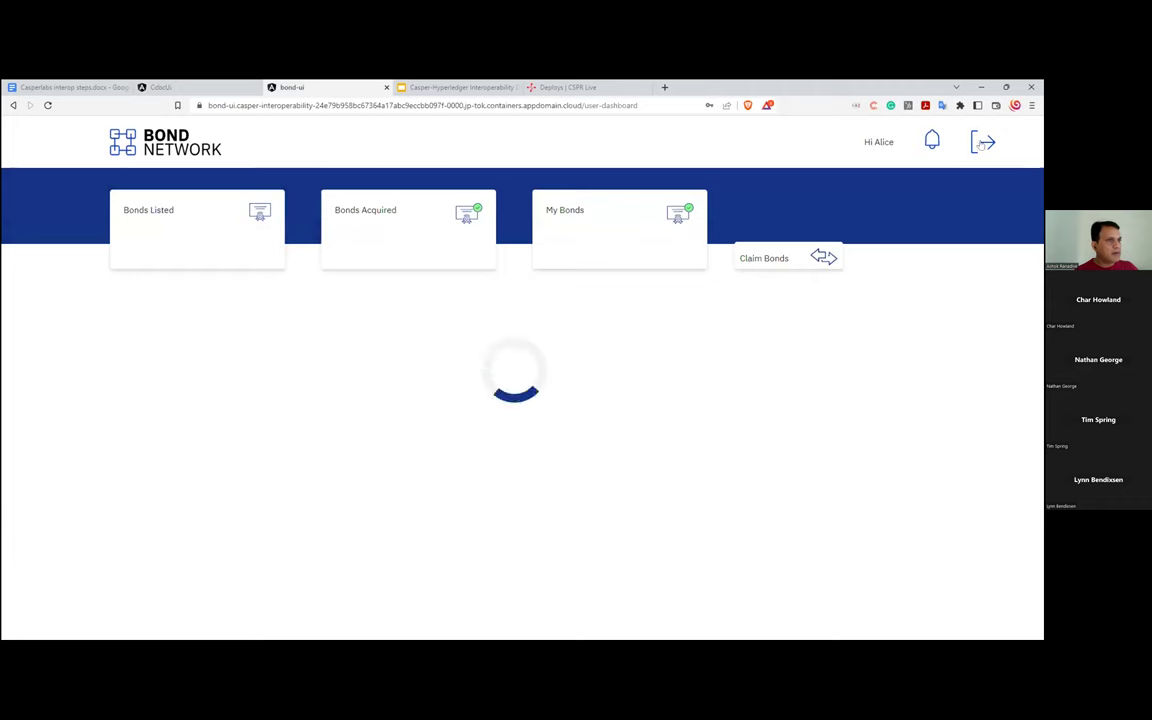
left_click(981, 141)
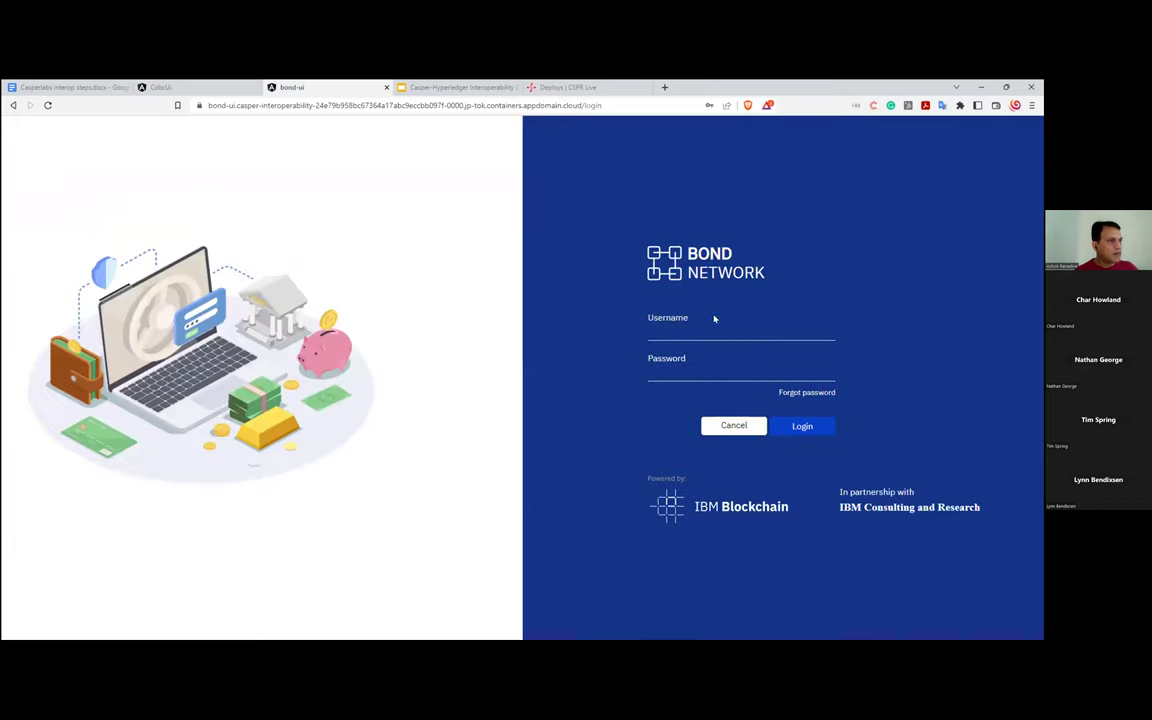
left_click(695, 328)
left_click(700, 358)
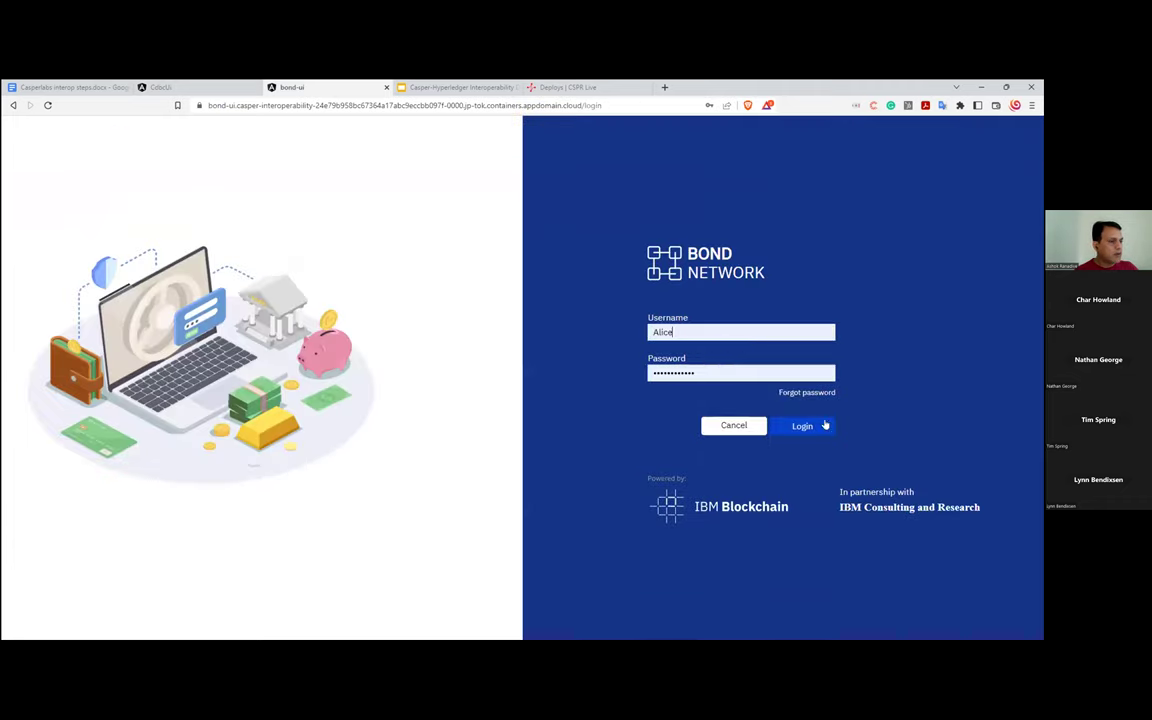
left_click(812, 426)
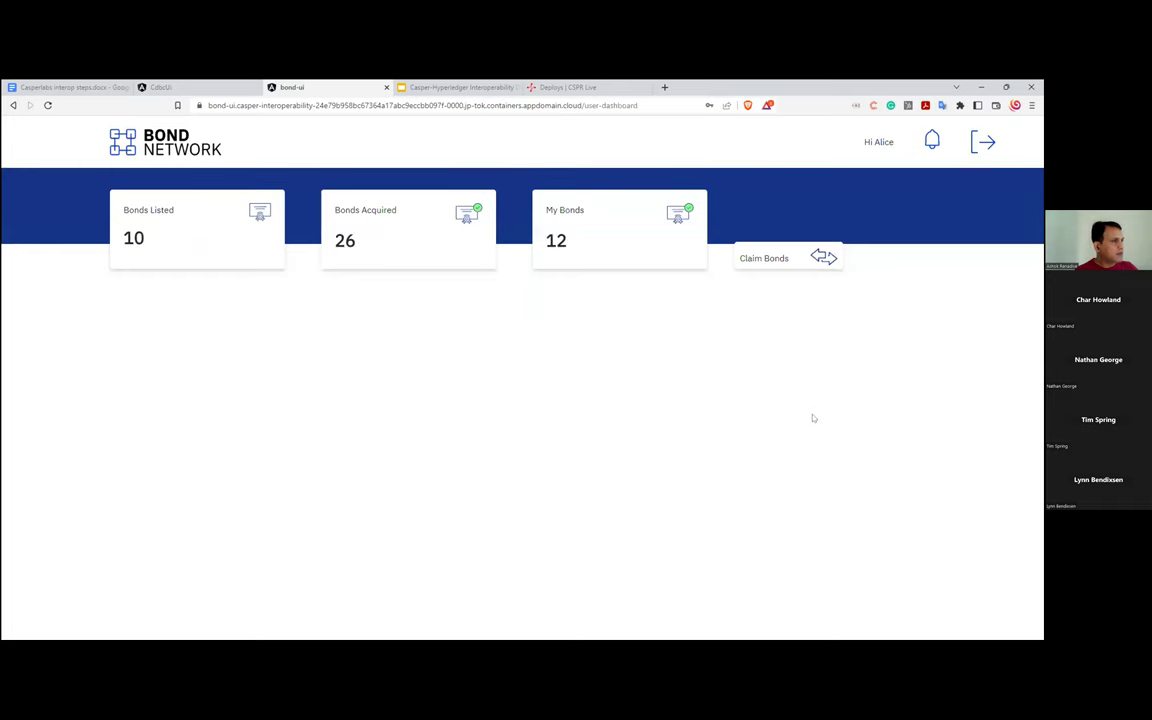
left_click(978, 142)
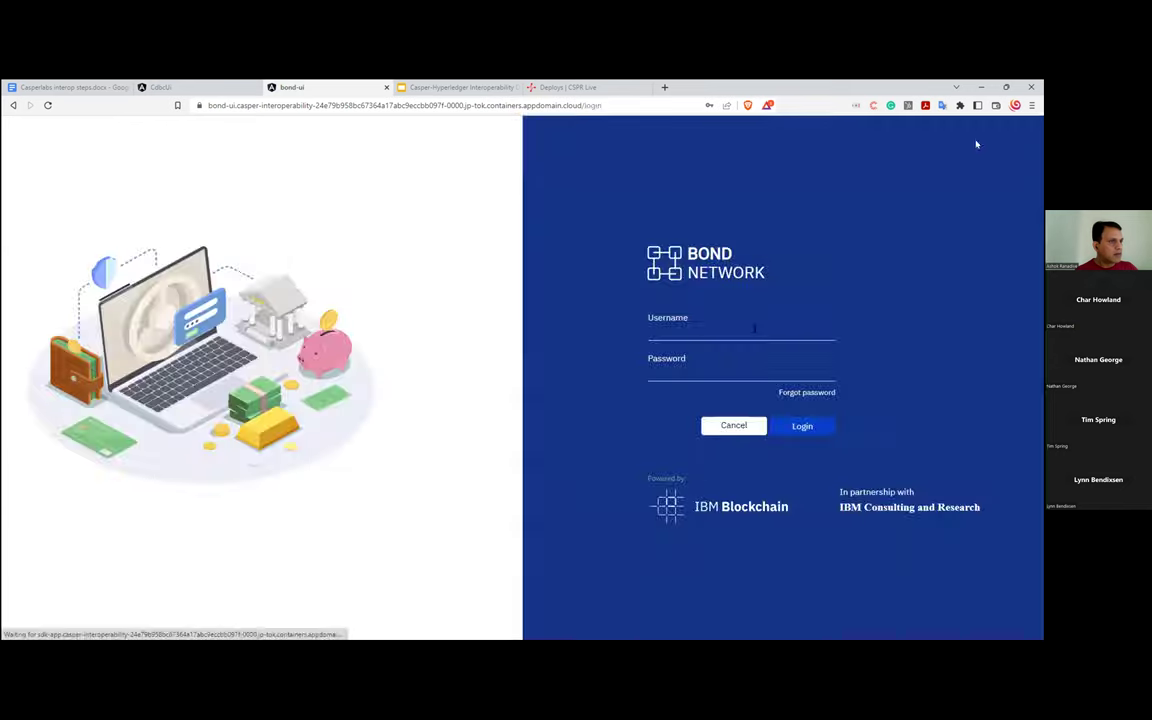
Step: Log in to the Bond Network with the bond buyer's saved username and password
left_click(717, 336)
left_click(734, 390)
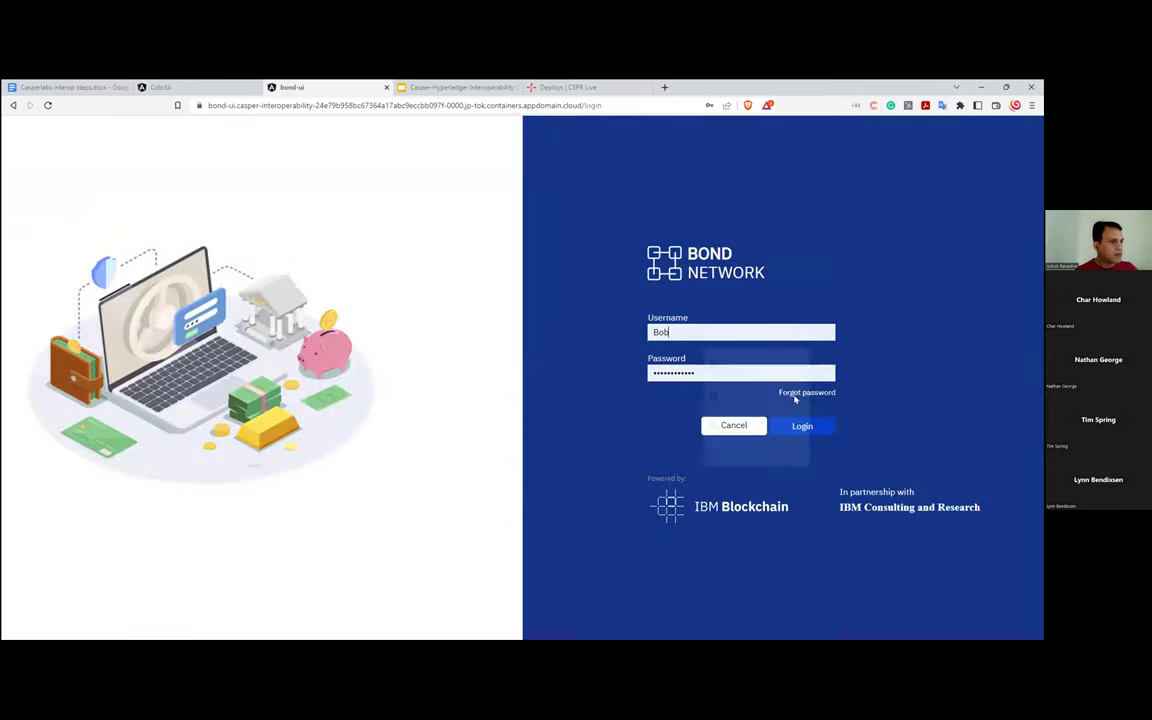
left_click(812, 426)
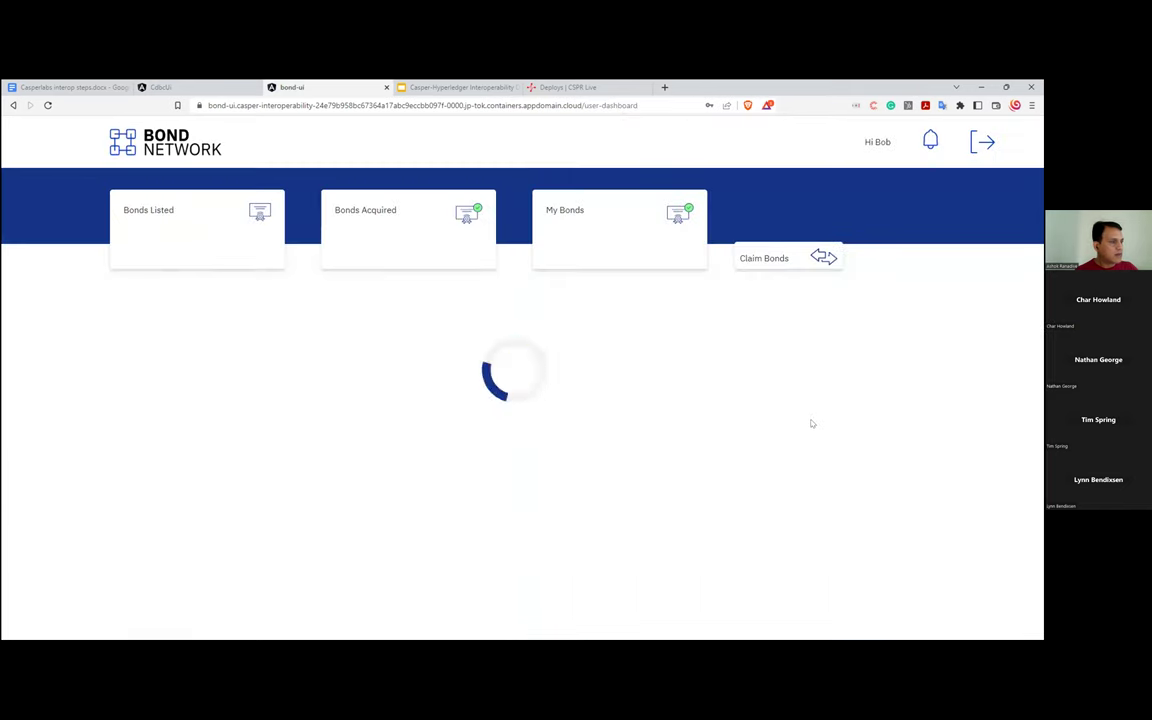
Step: View the secret prompts for claiming bonds on the Bond Network and tokens on the CBDC Network, closing each without claiming
left_click(789, 259)
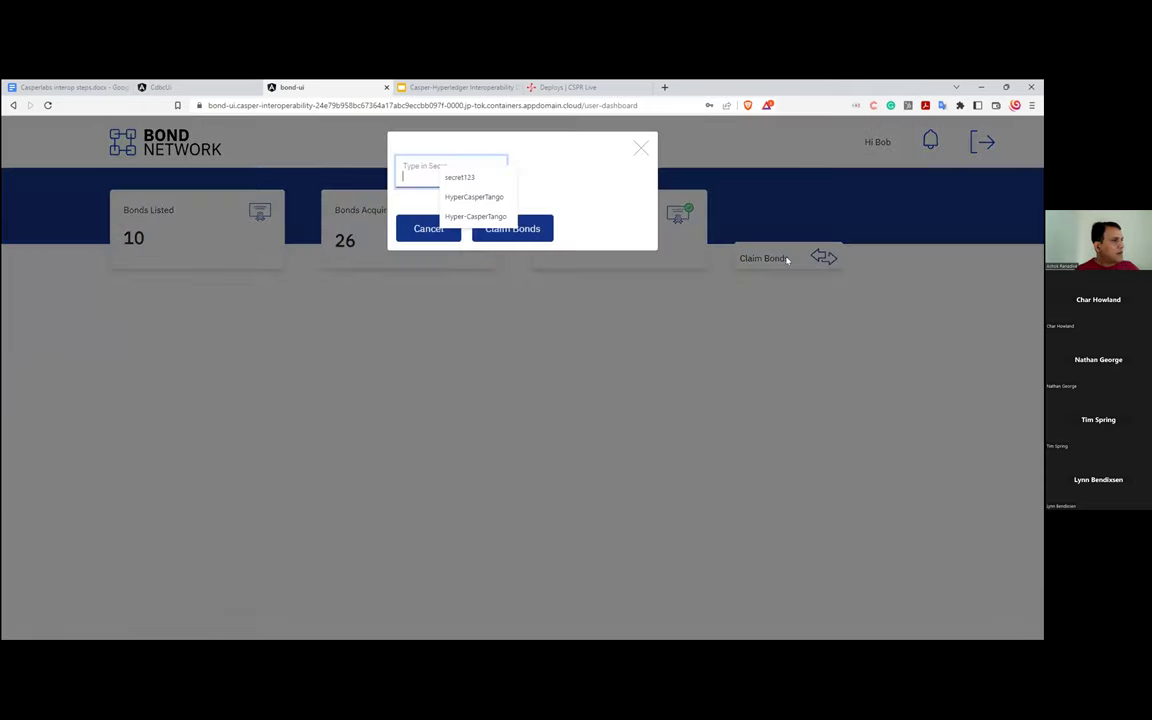
left_click(641, 149)
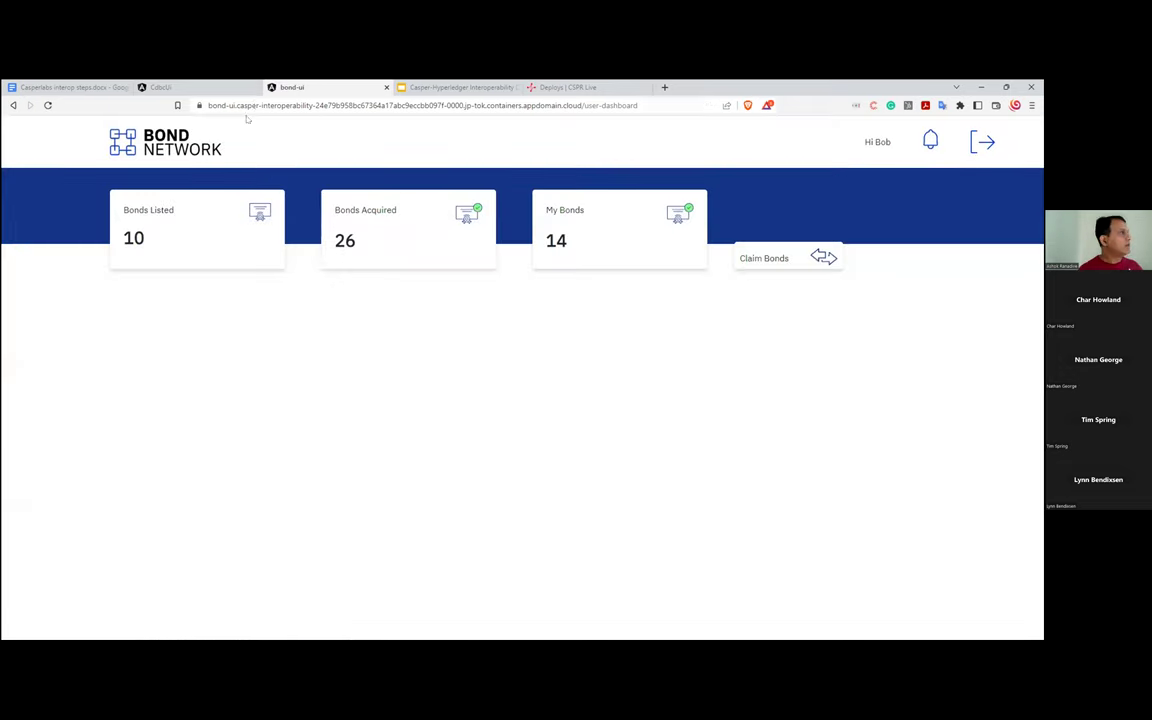
left_click(160, 87)
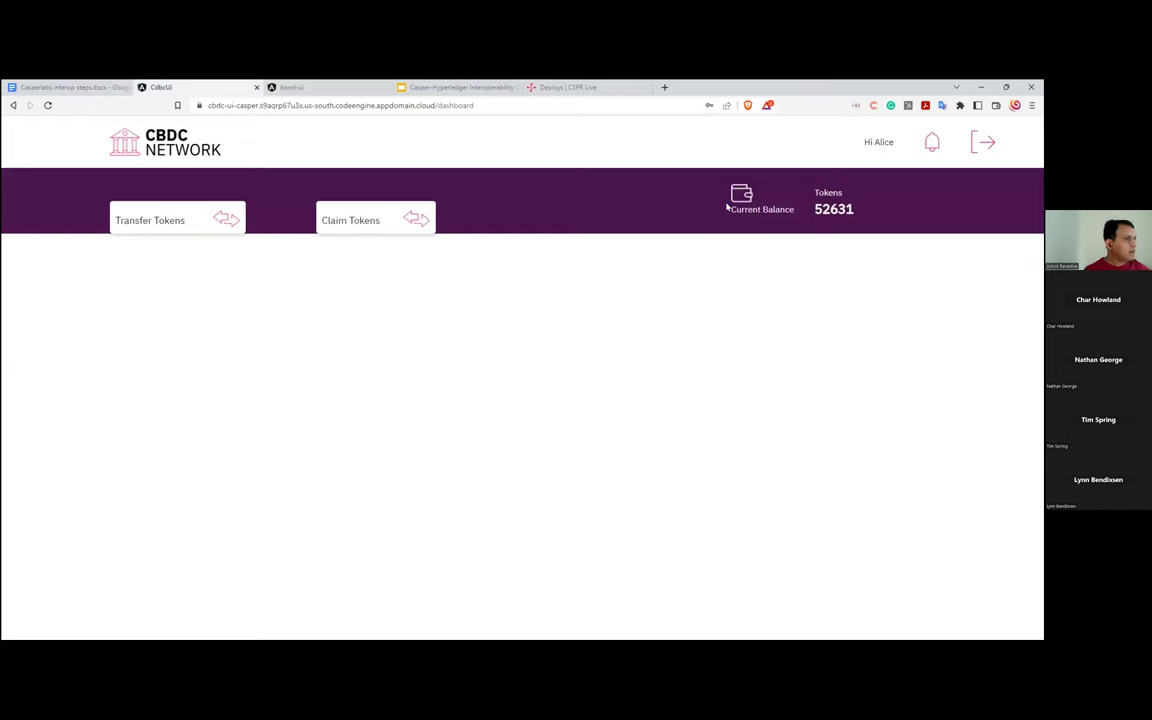
left_click(372, 222)
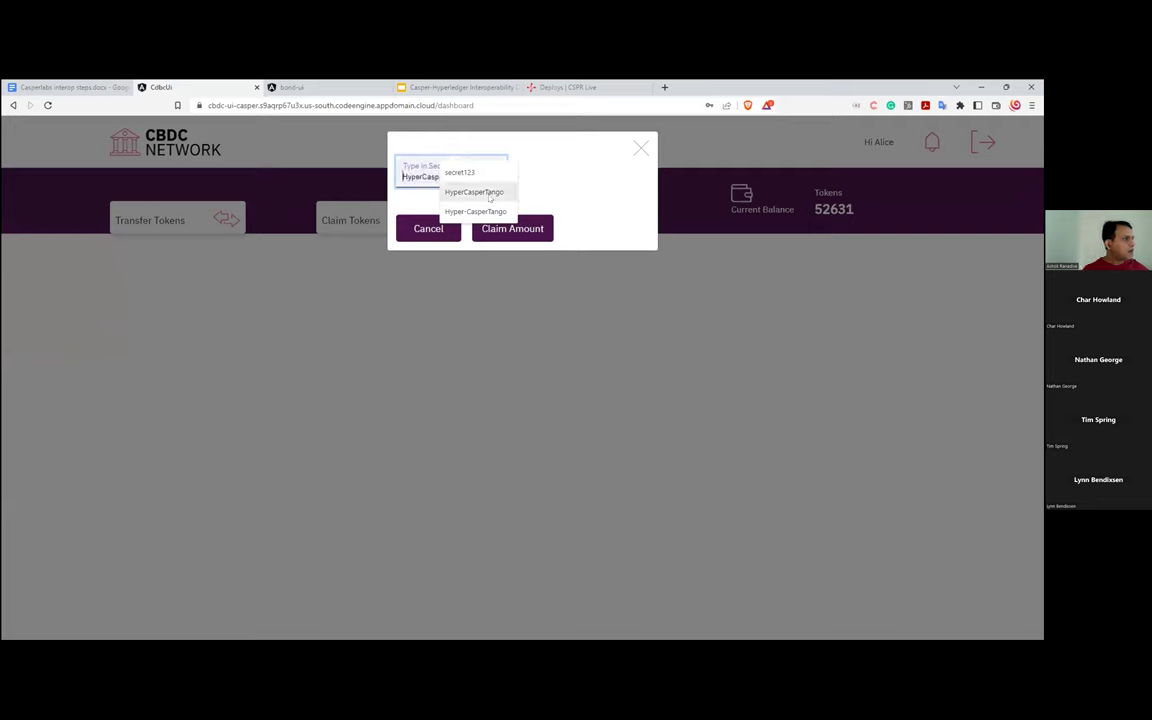
left_click(640, 149)
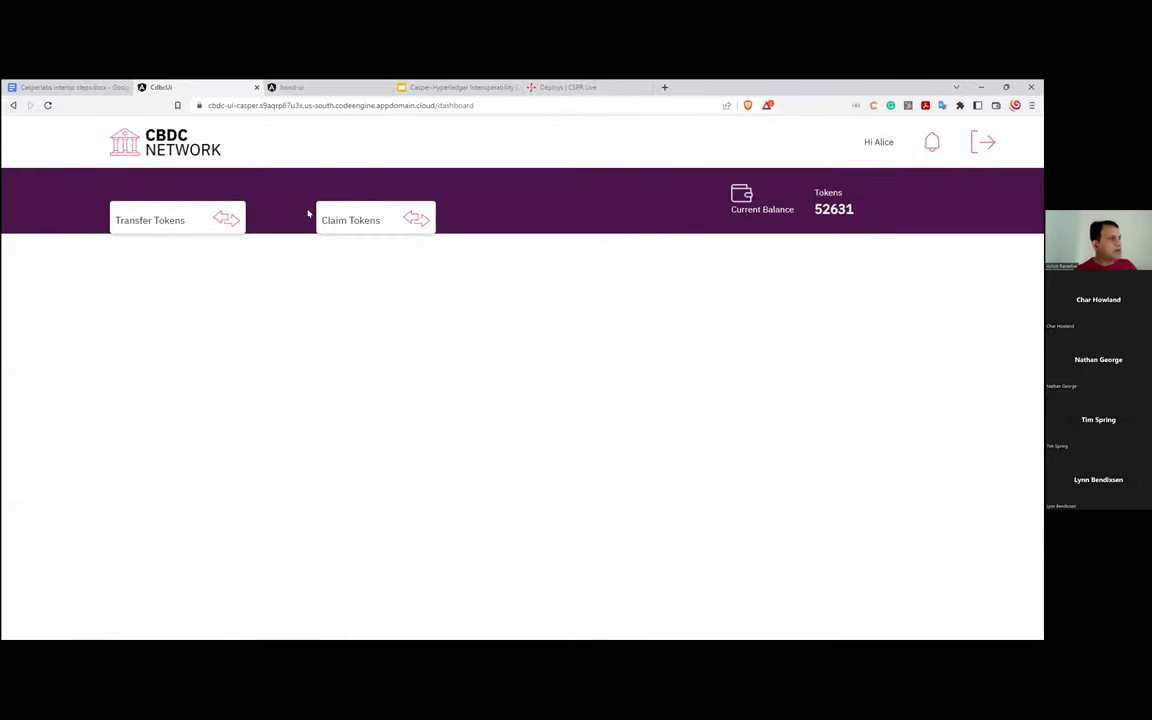
Step: Claim the tokens on the CBDC Network by entering the saved secret and submitting the claim amount request
left_click(375, 222)
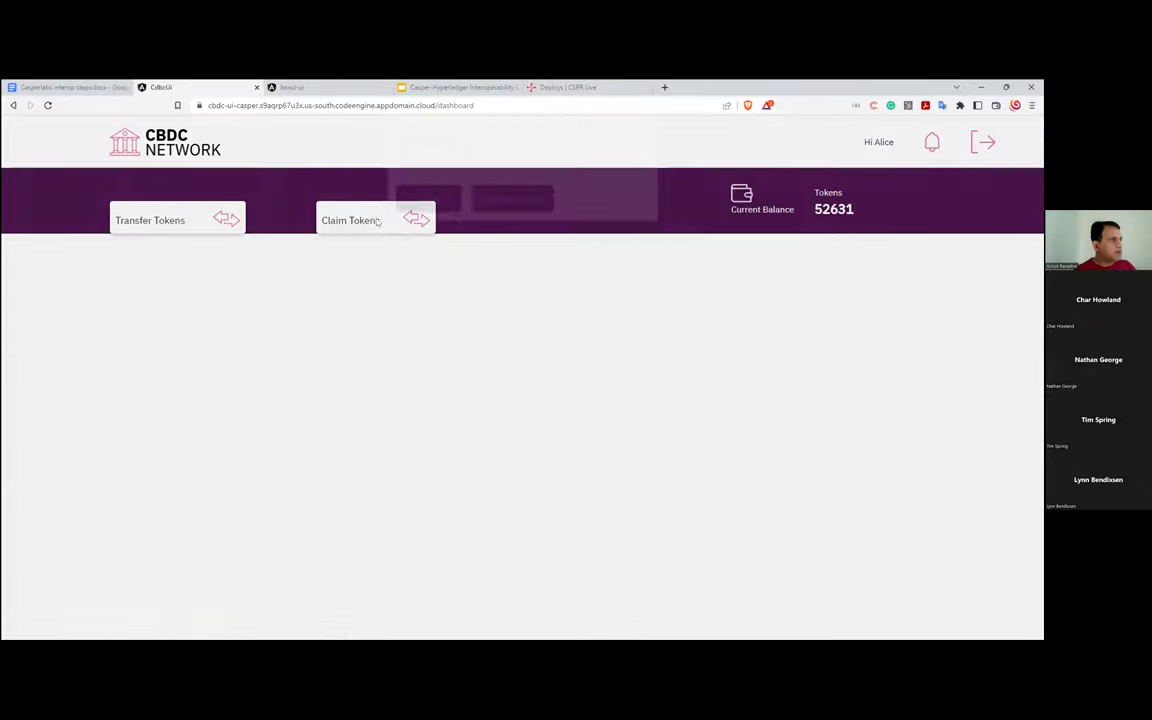
left_click(450, 174)
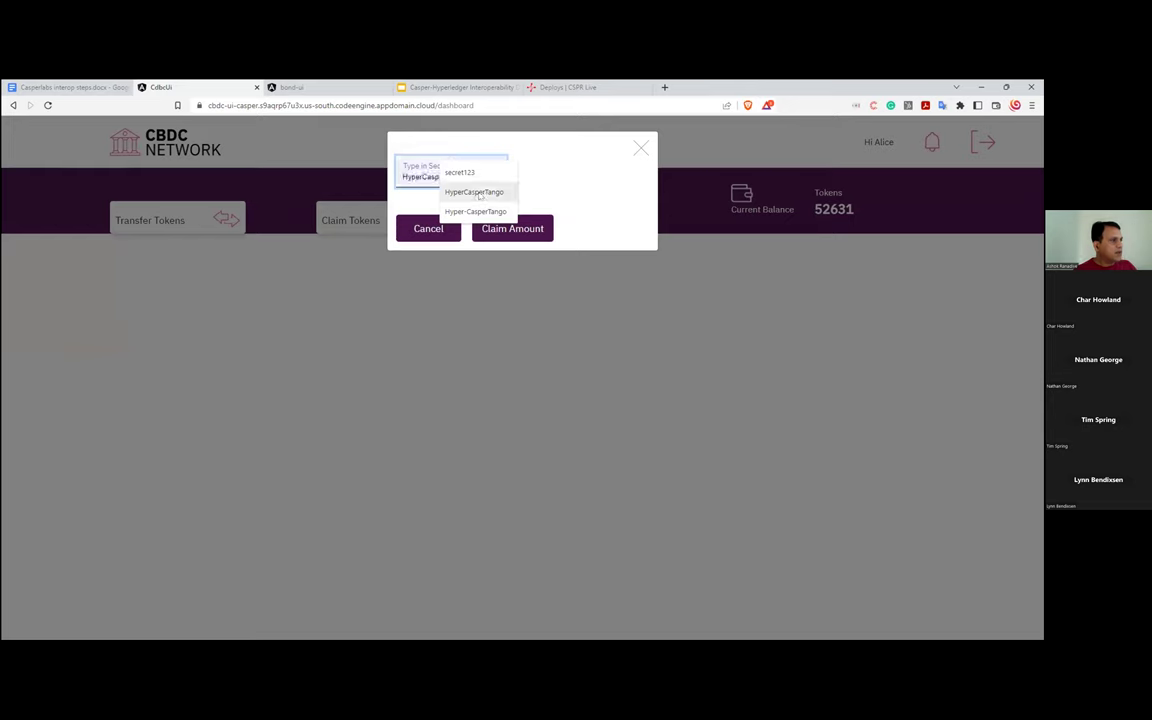
left_click(479, 193)
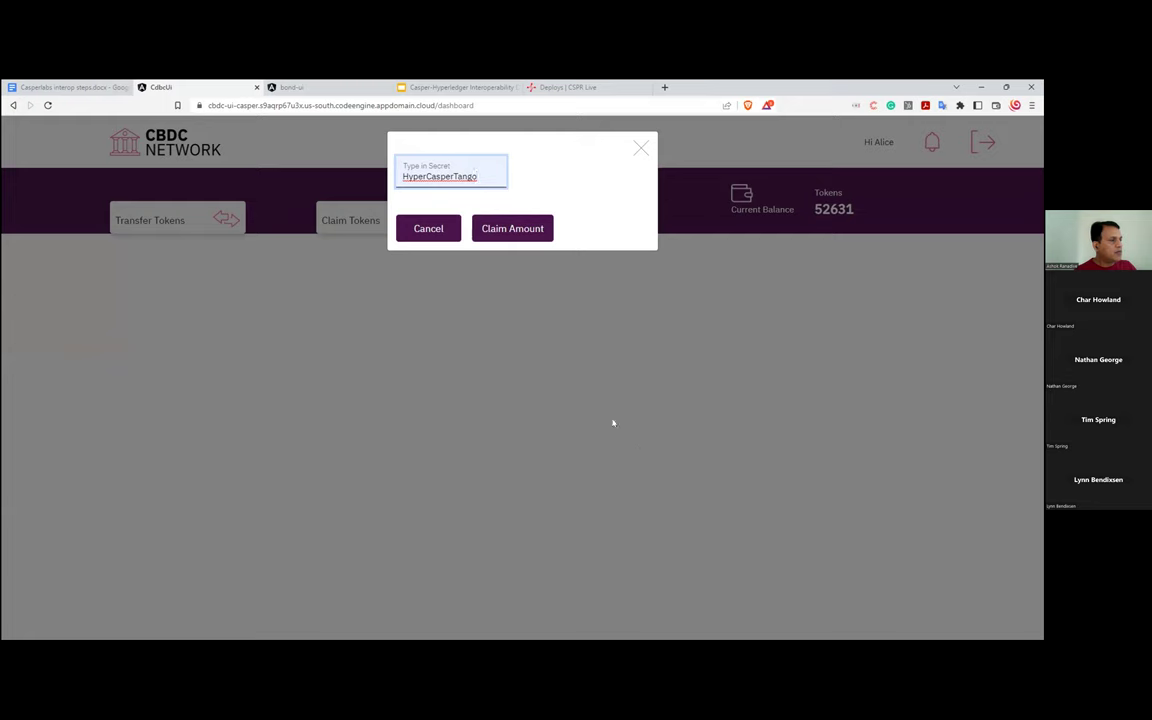
left_click(512, 228)
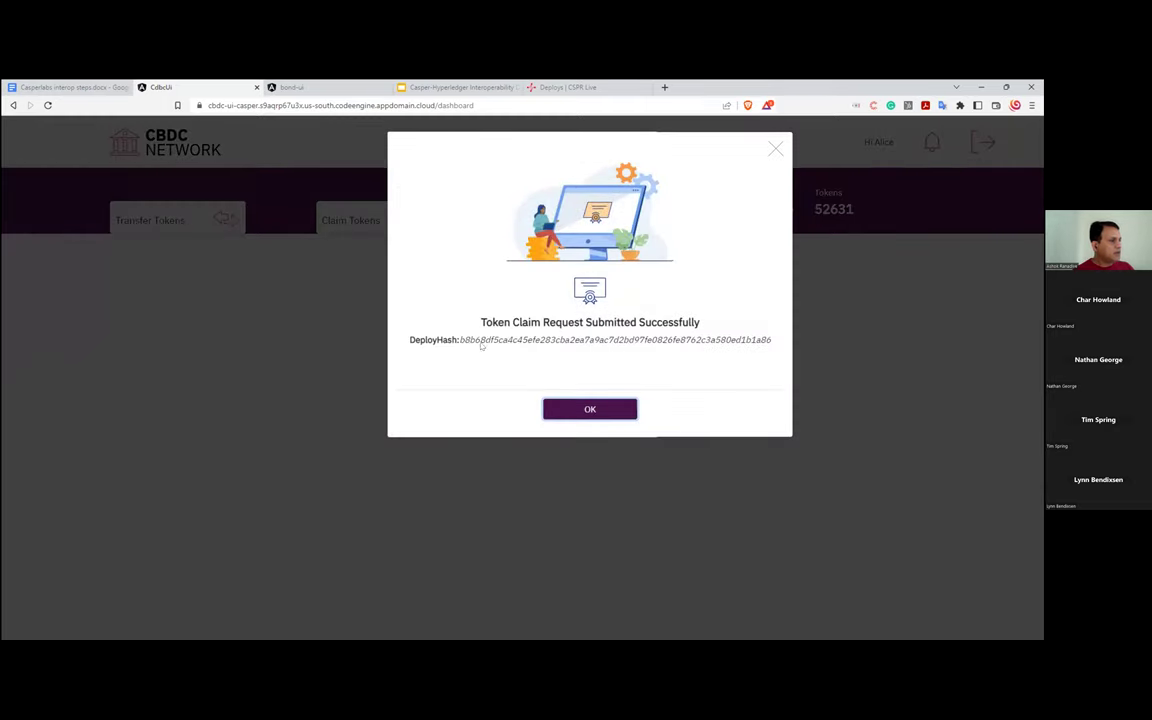
Step: Copy the token claim's DeployHash line into the Casperlabs interop steps document, on a new line below the last recorded hash
left_click_drag(425, 337, 775, 344)
key("ctrl+c")
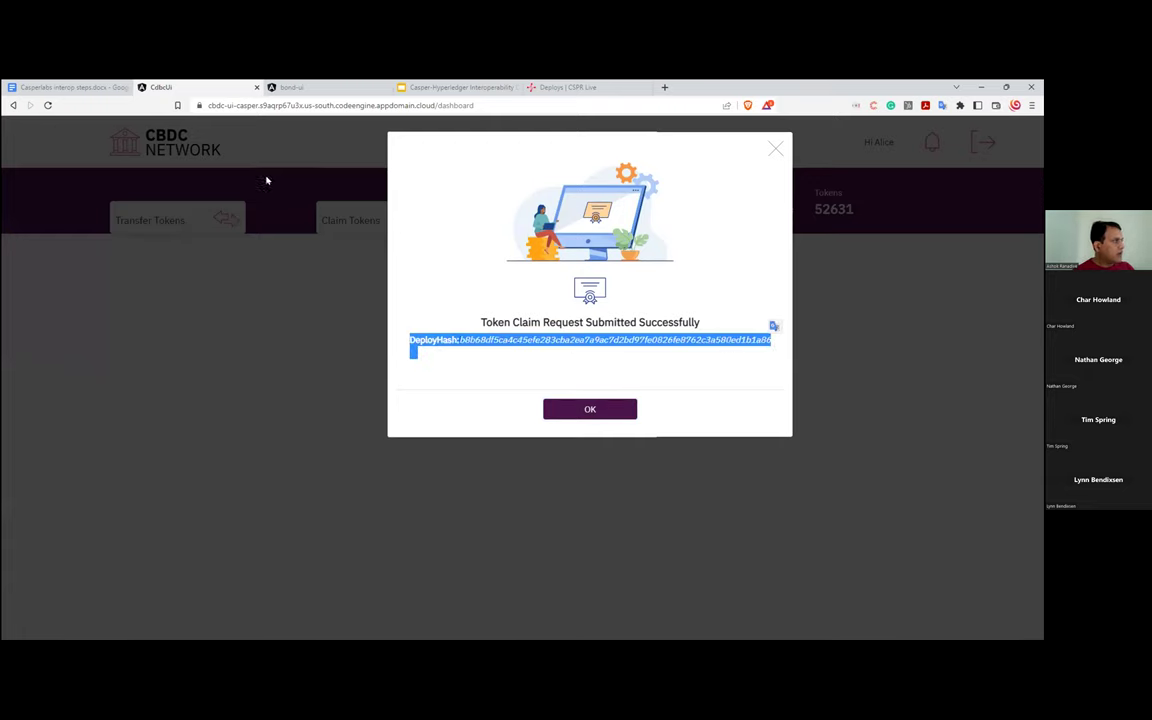
left_click(65, 87)
left_click(799, 383)
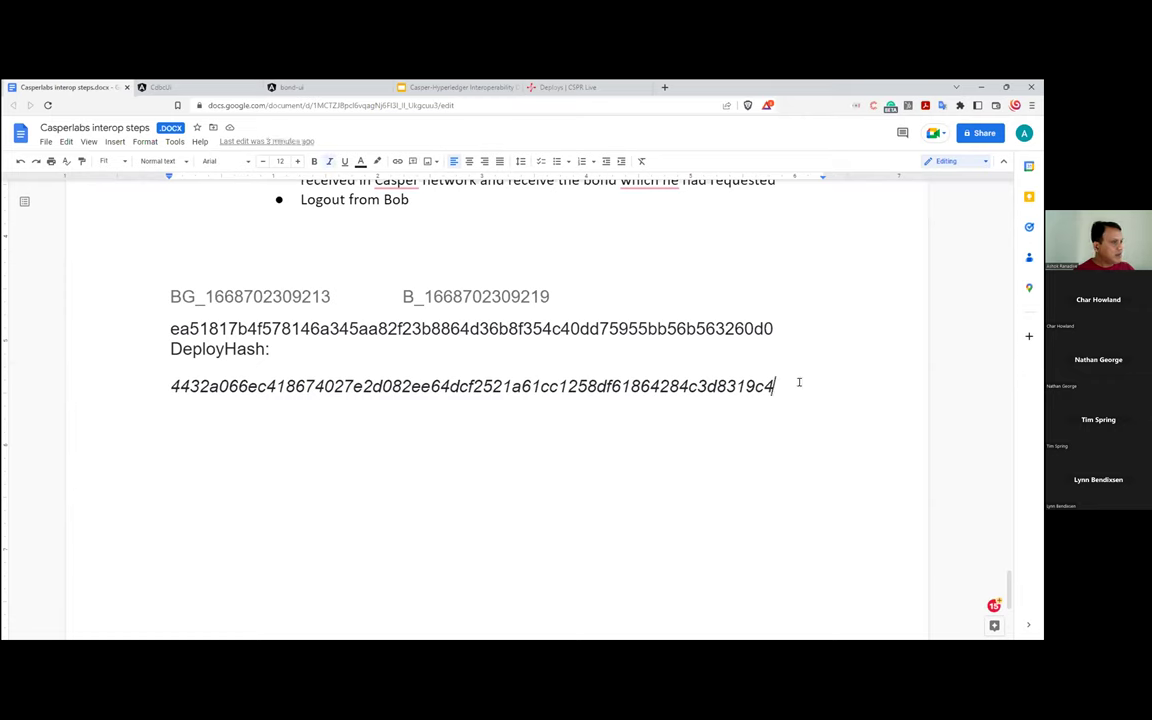
key("Return")
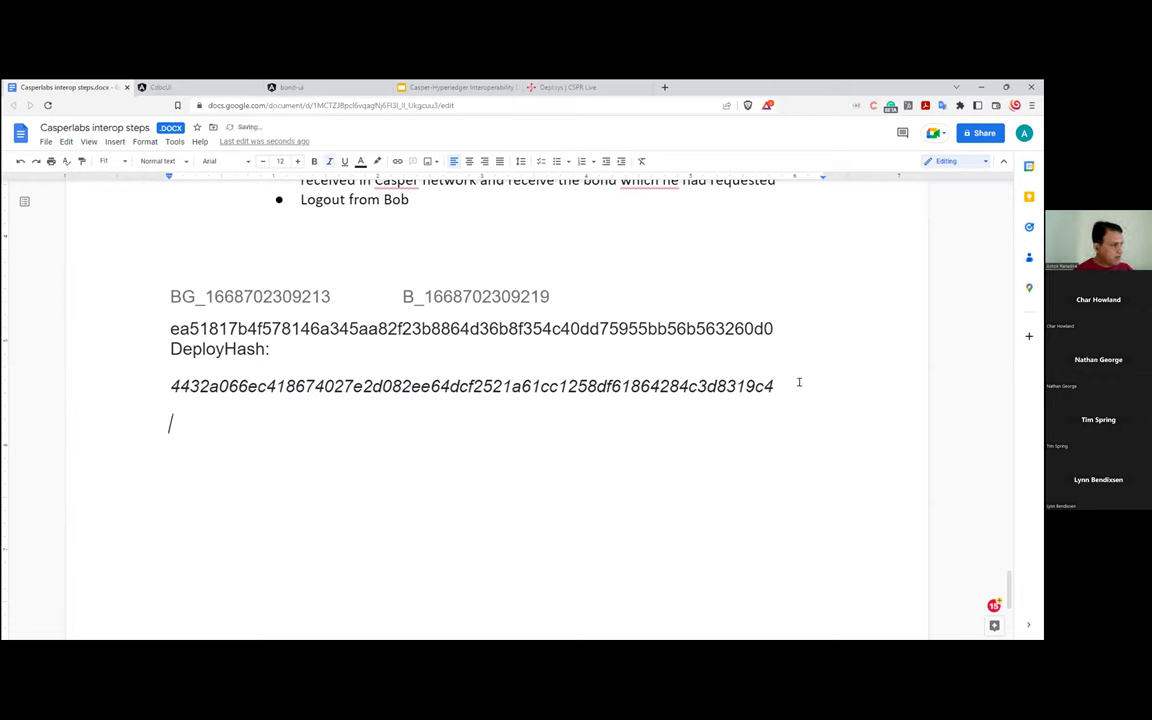
type("DeployHash:  b8b68df5ca4c45efe283cba2ea7a9ac7d2bd97fe0826fe8762c3a580ed1b1a86")
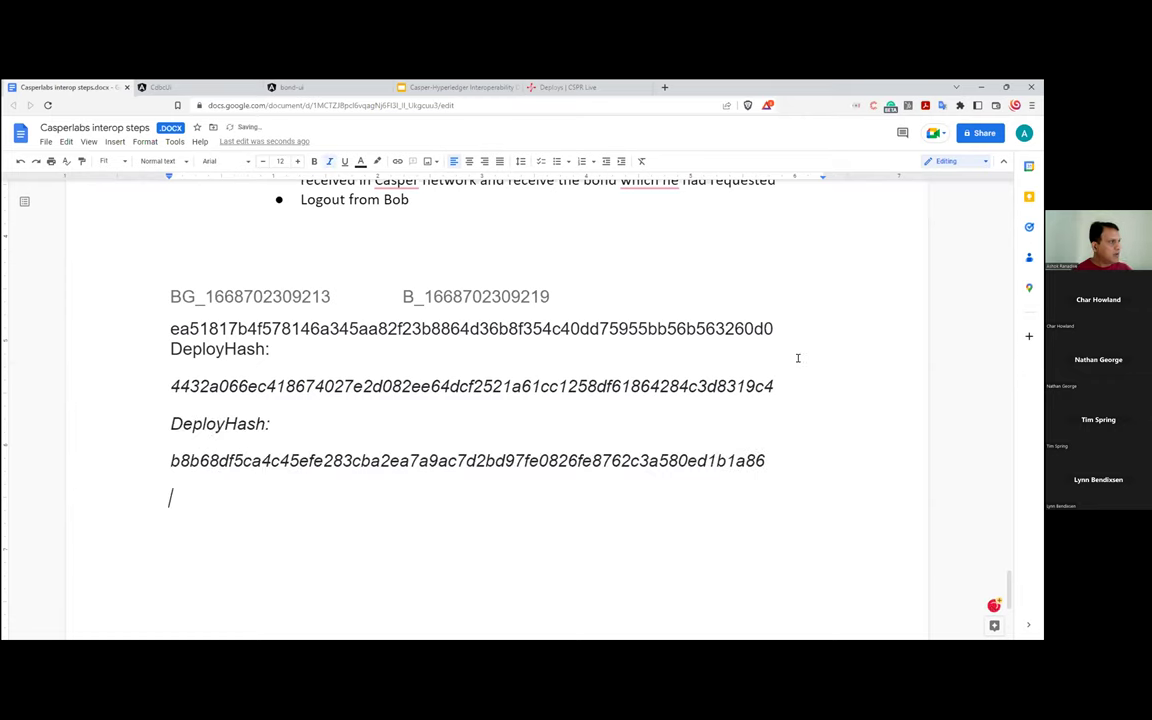
Step: Switch to CSPR.live, look up the token claim's deploy hash without its label, and refresh the deploy details to check the status
left_click(568, 88)
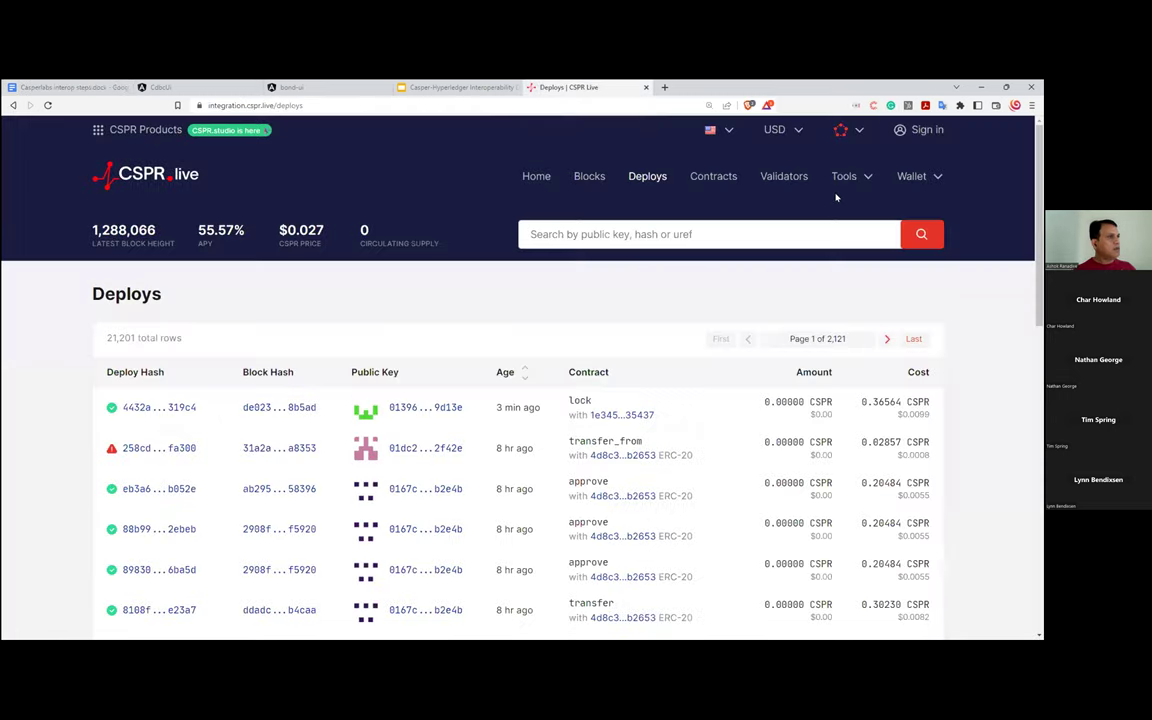
left_click(47, 106)
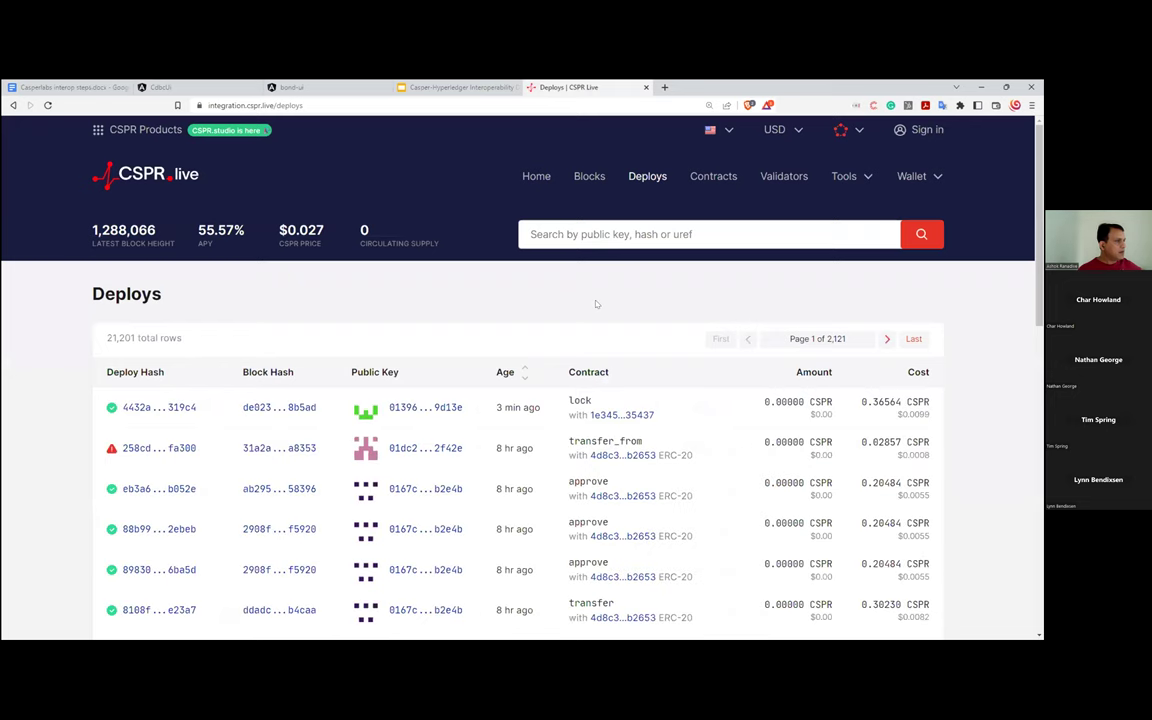
left_click(600, 234)
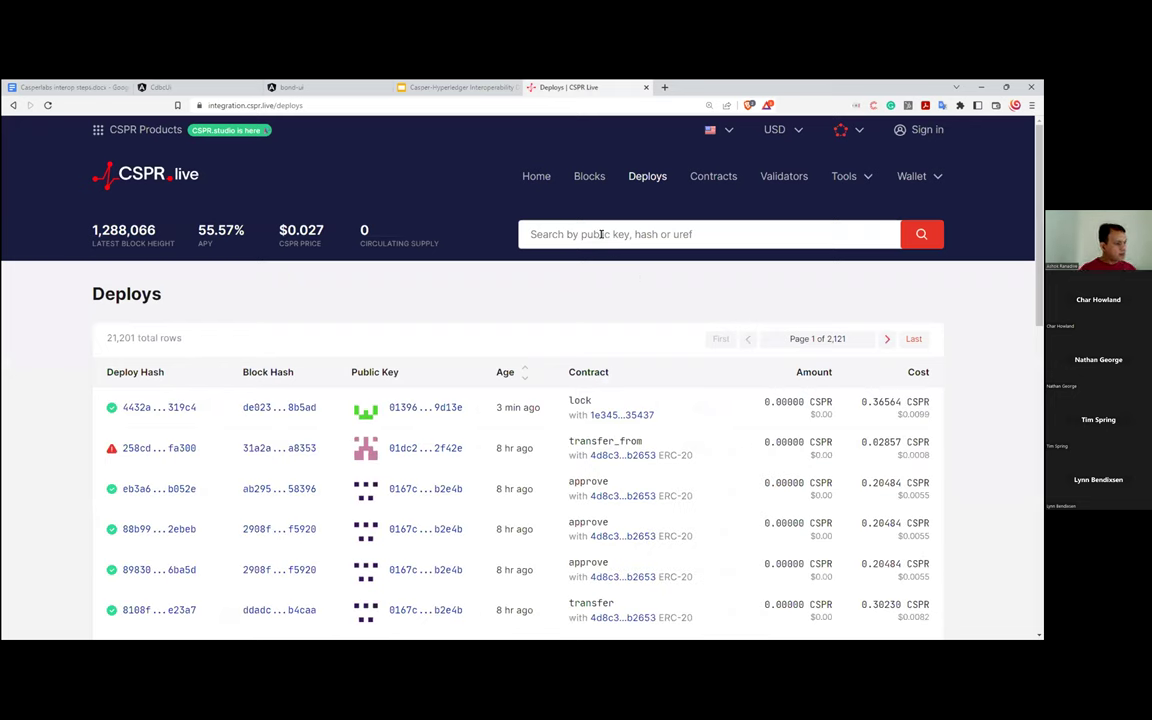
key("ctrl+v")
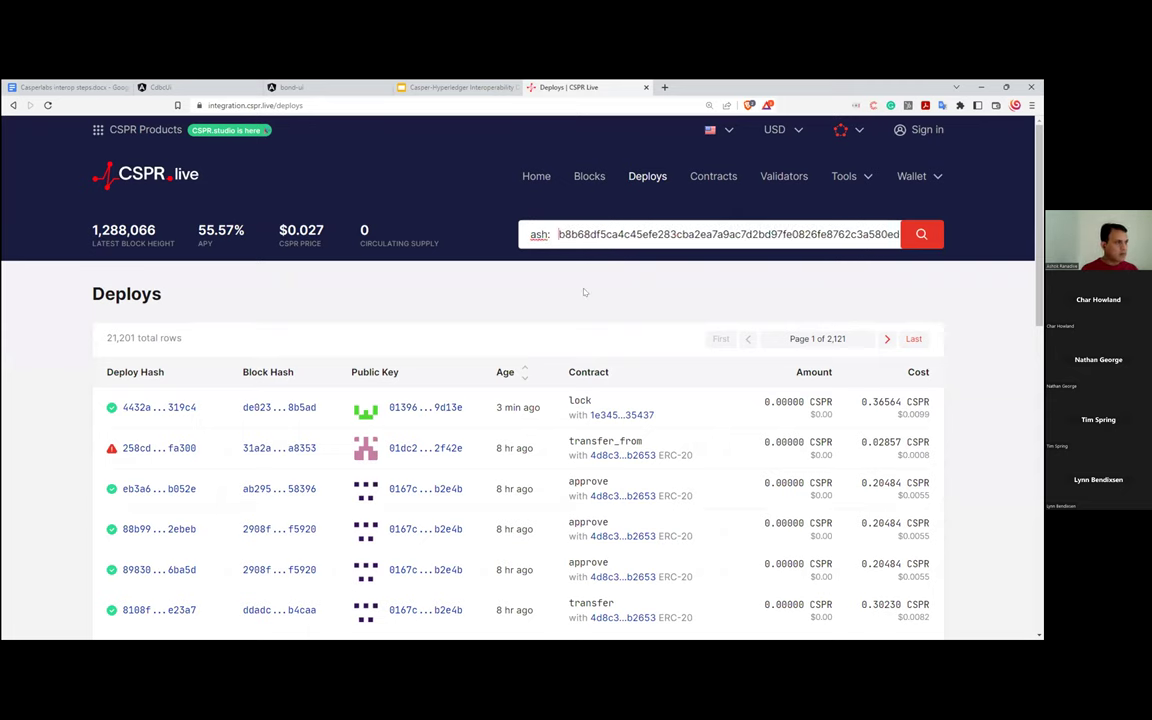
key("Return")
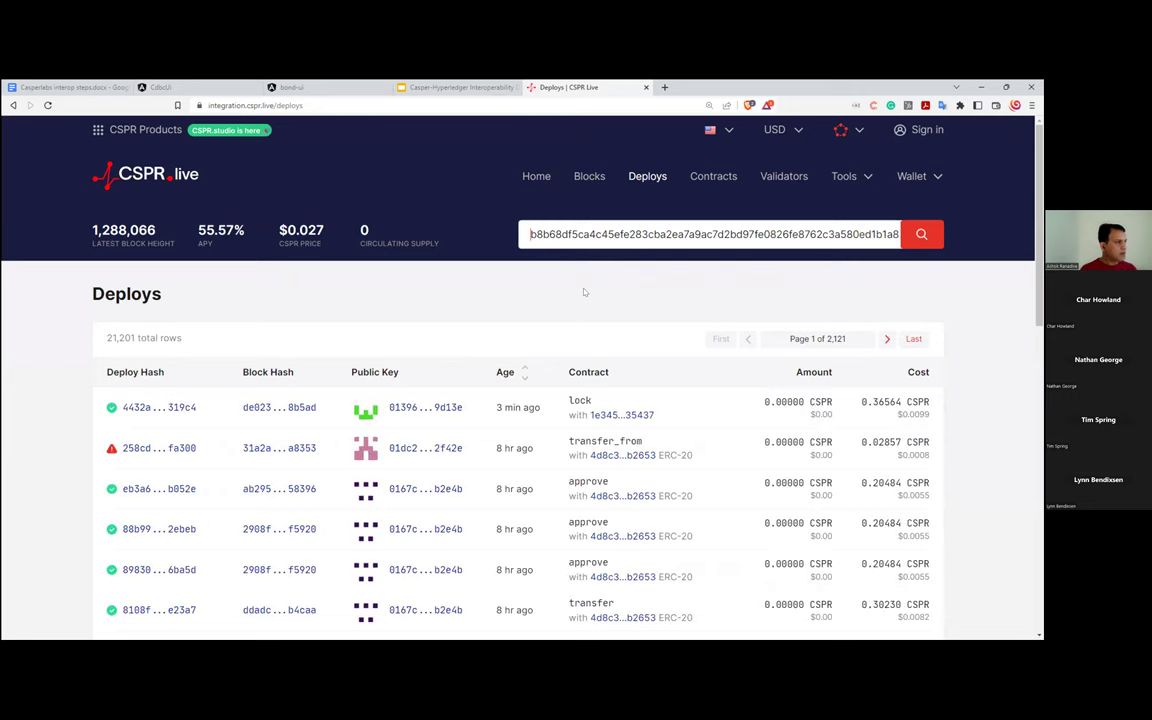
scroll(372, 380, "down", 1)
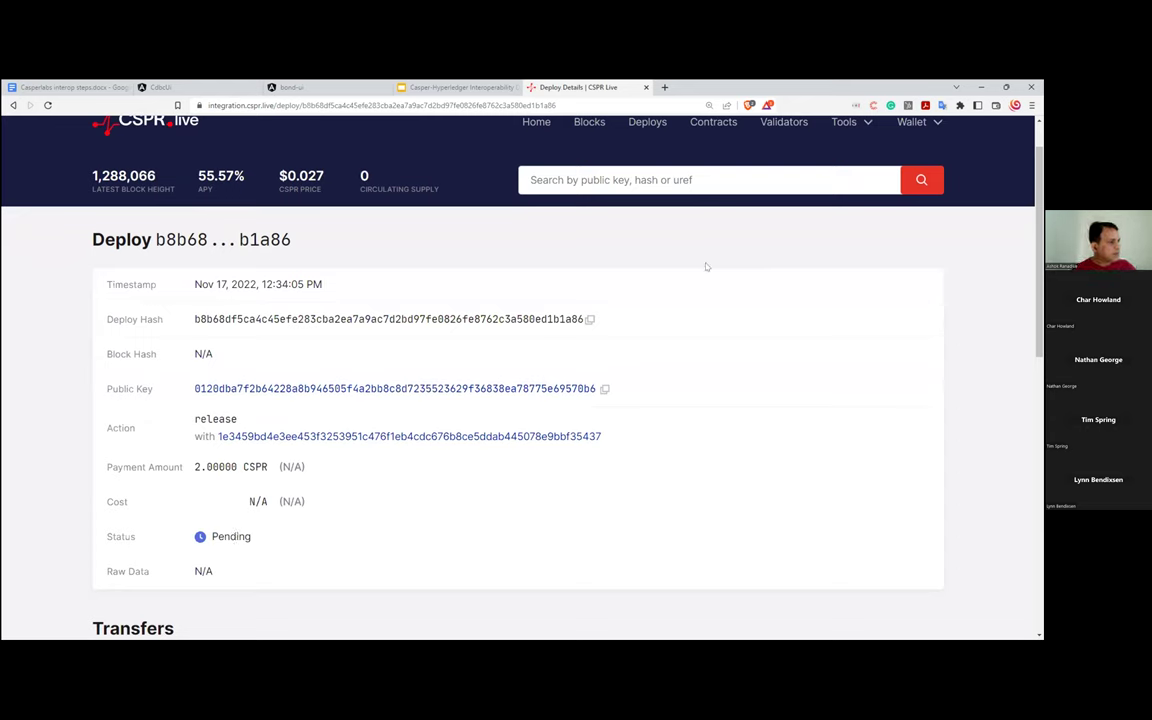
left_click(48, 106)
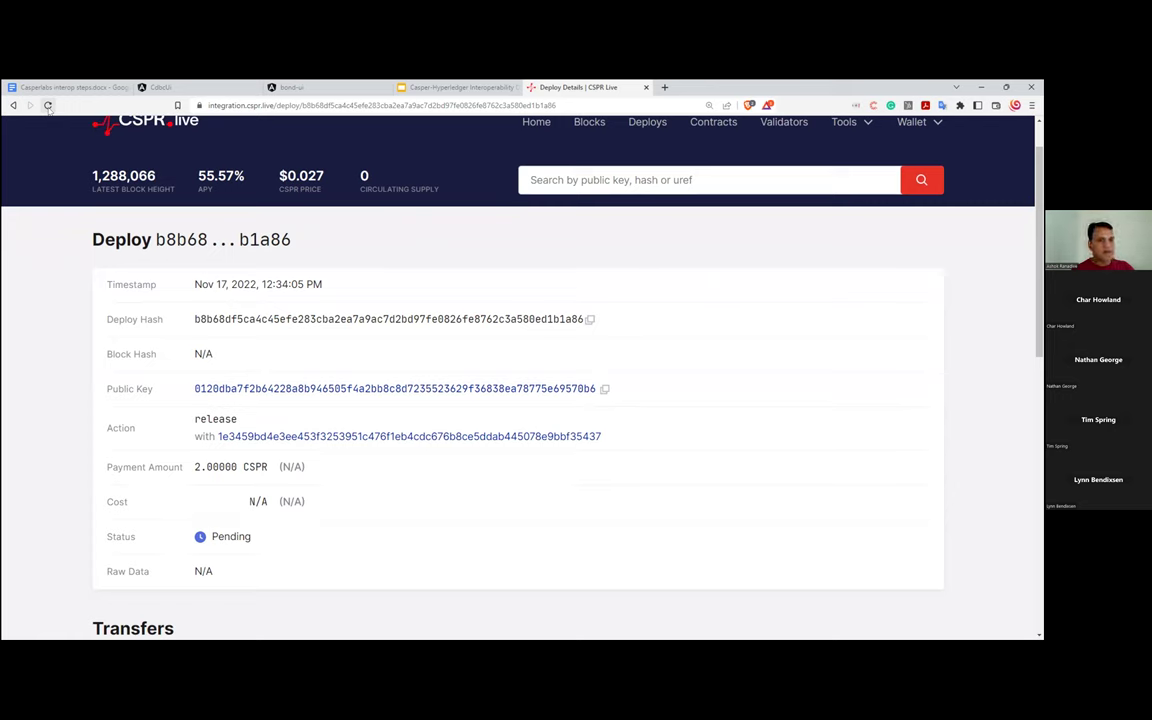